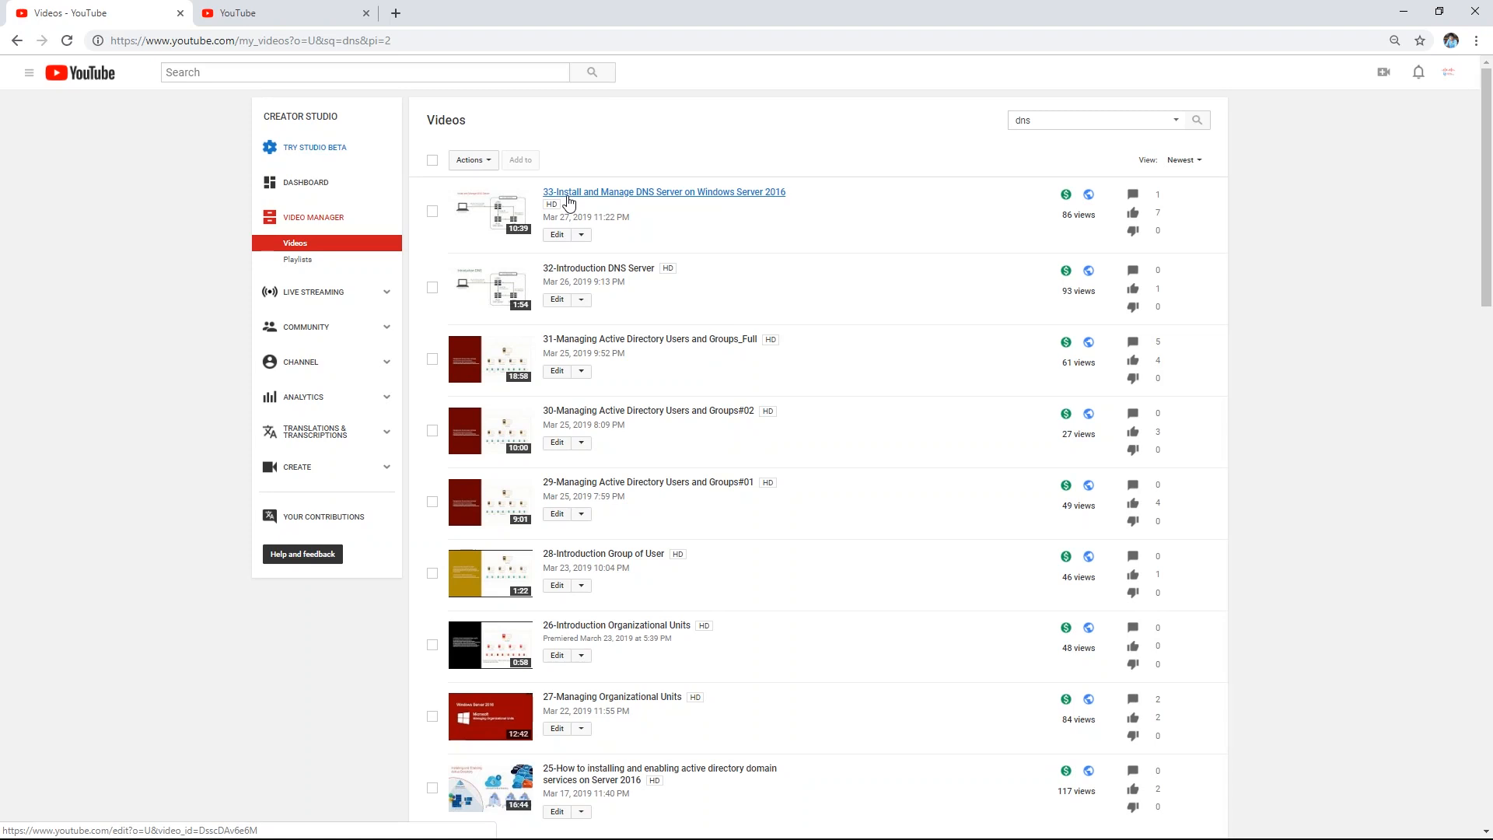
Step: Minimize Chrome, bring up VMware, and check SVR02-AD2 before returning to SVR01-AD1
left_click(1404, 12)
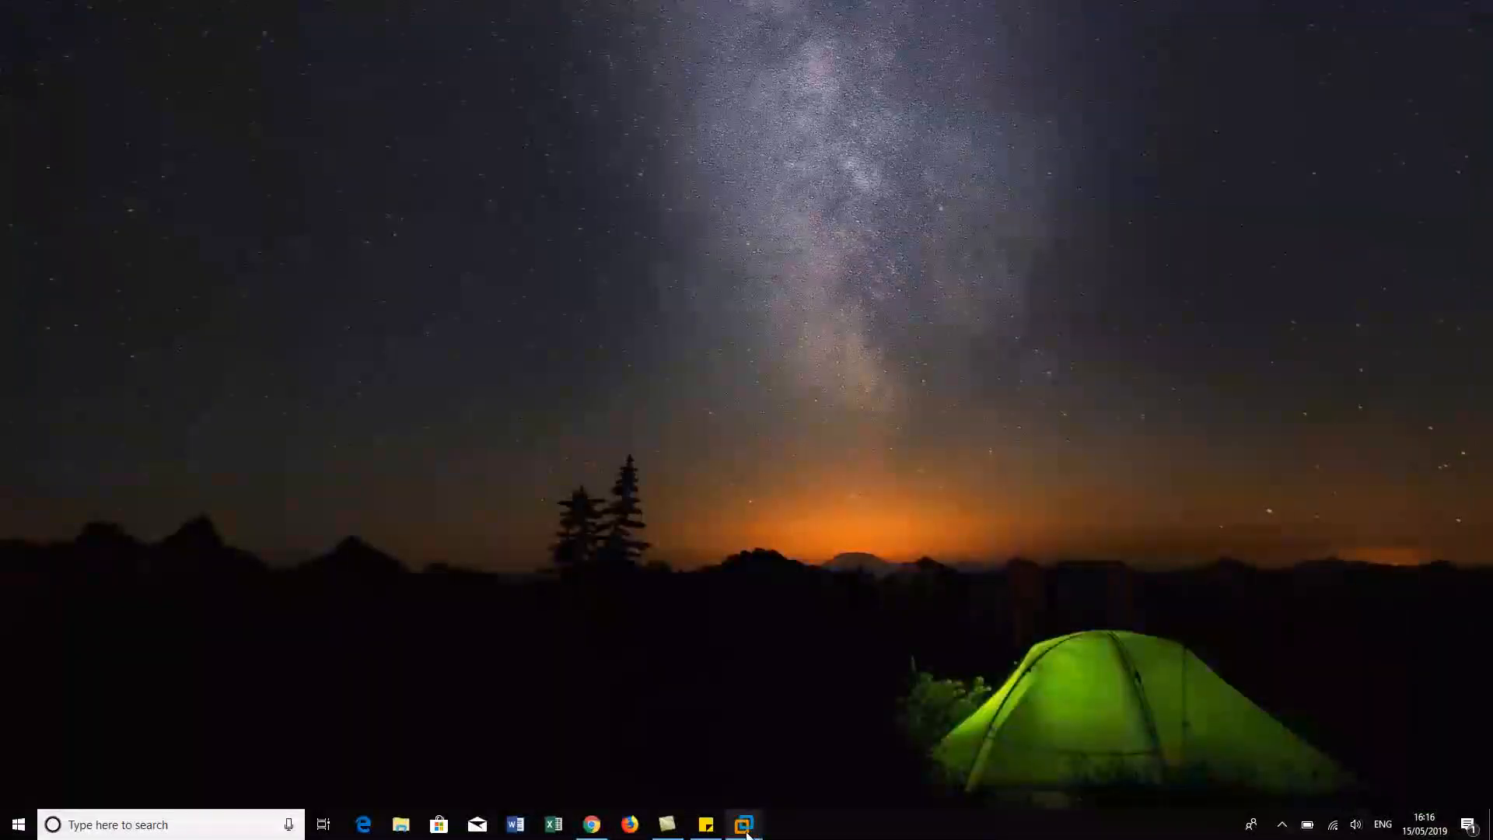
mouse_move(748, 835)
left_click(619, 745)
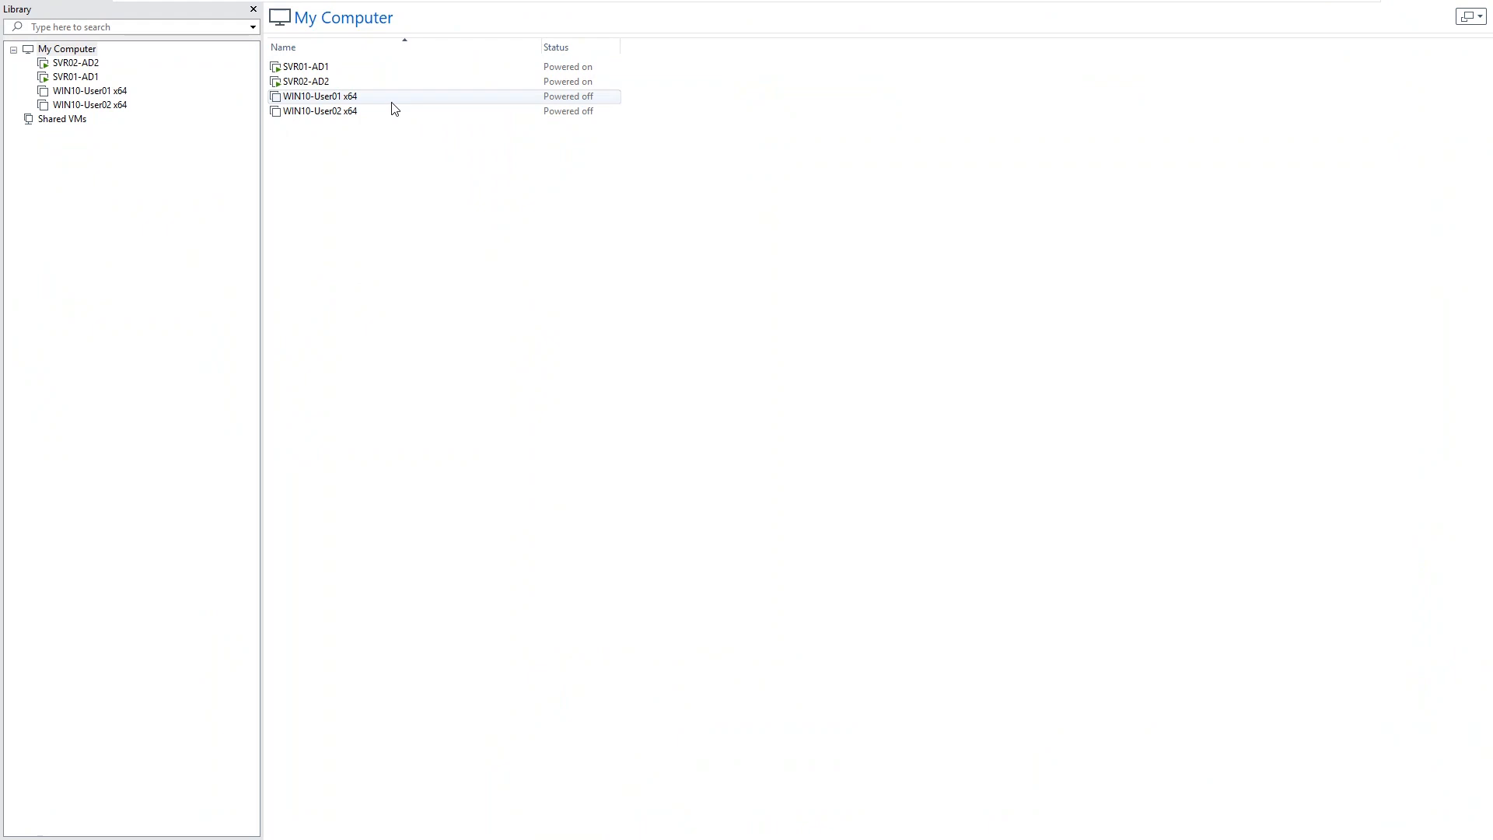
mouse_move(262, 4)
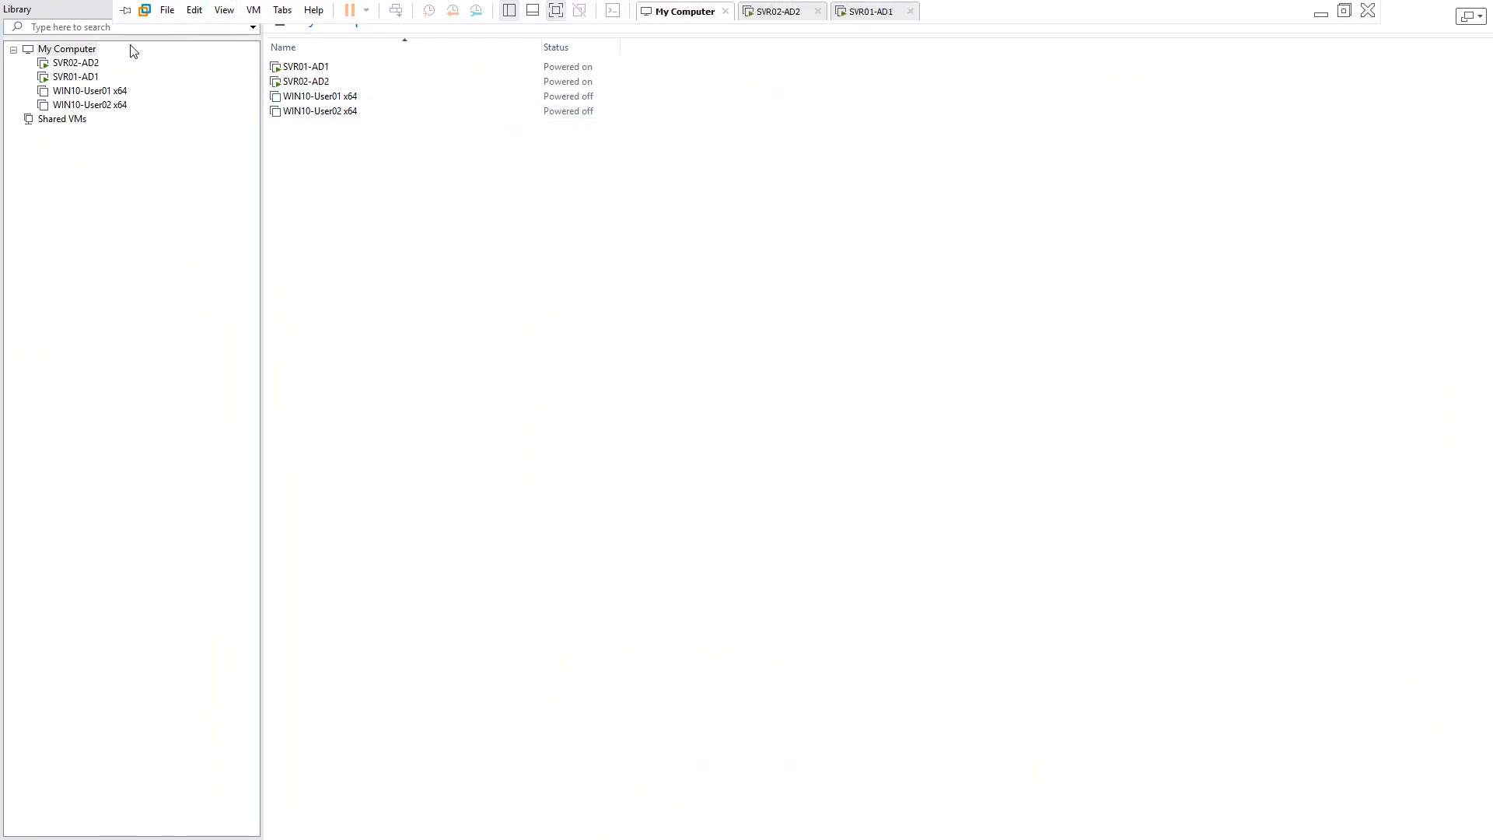
left_click(78, 77)
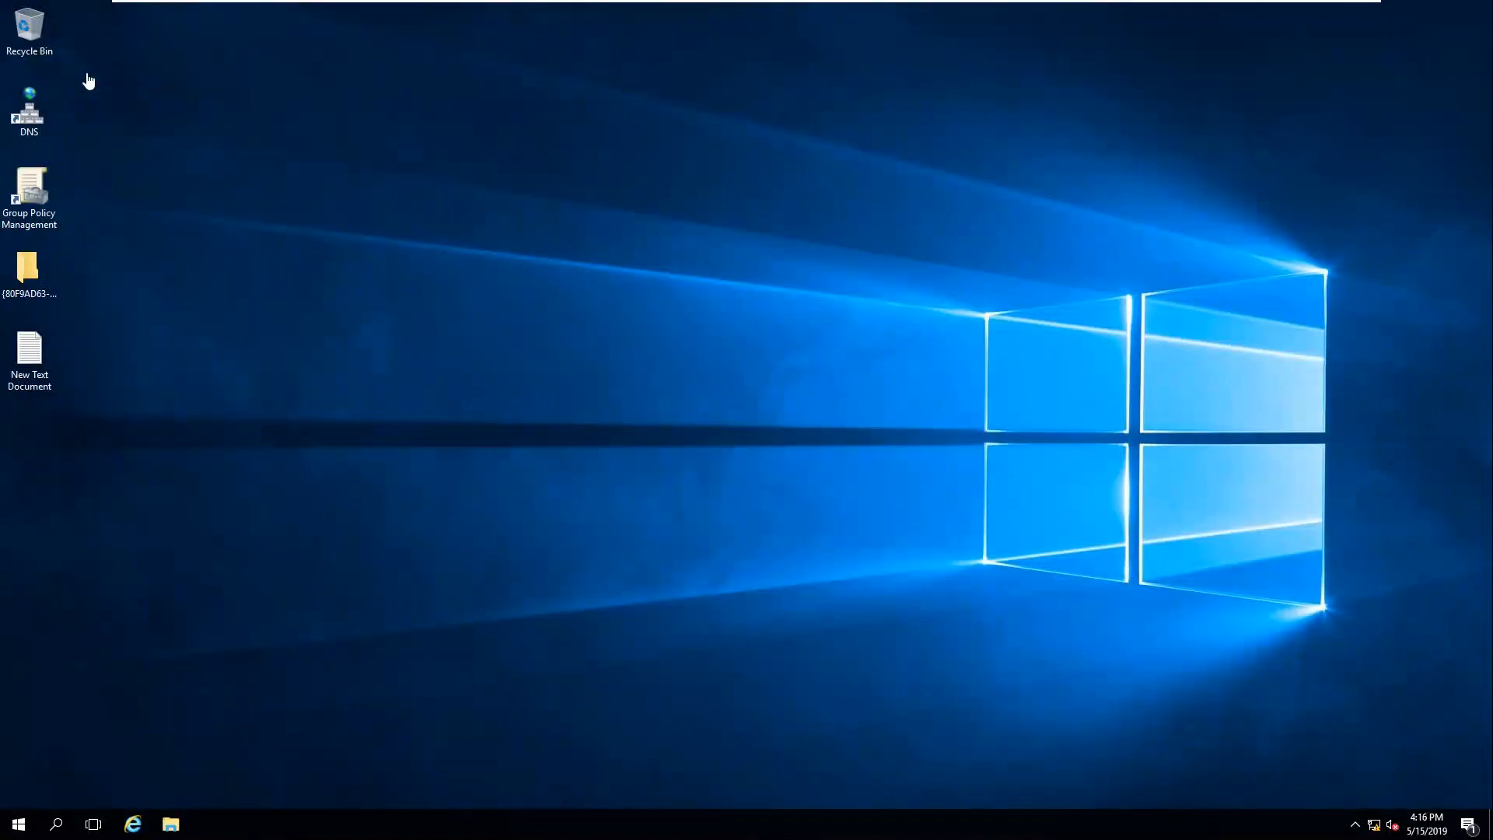
mouse_move(656, 4)
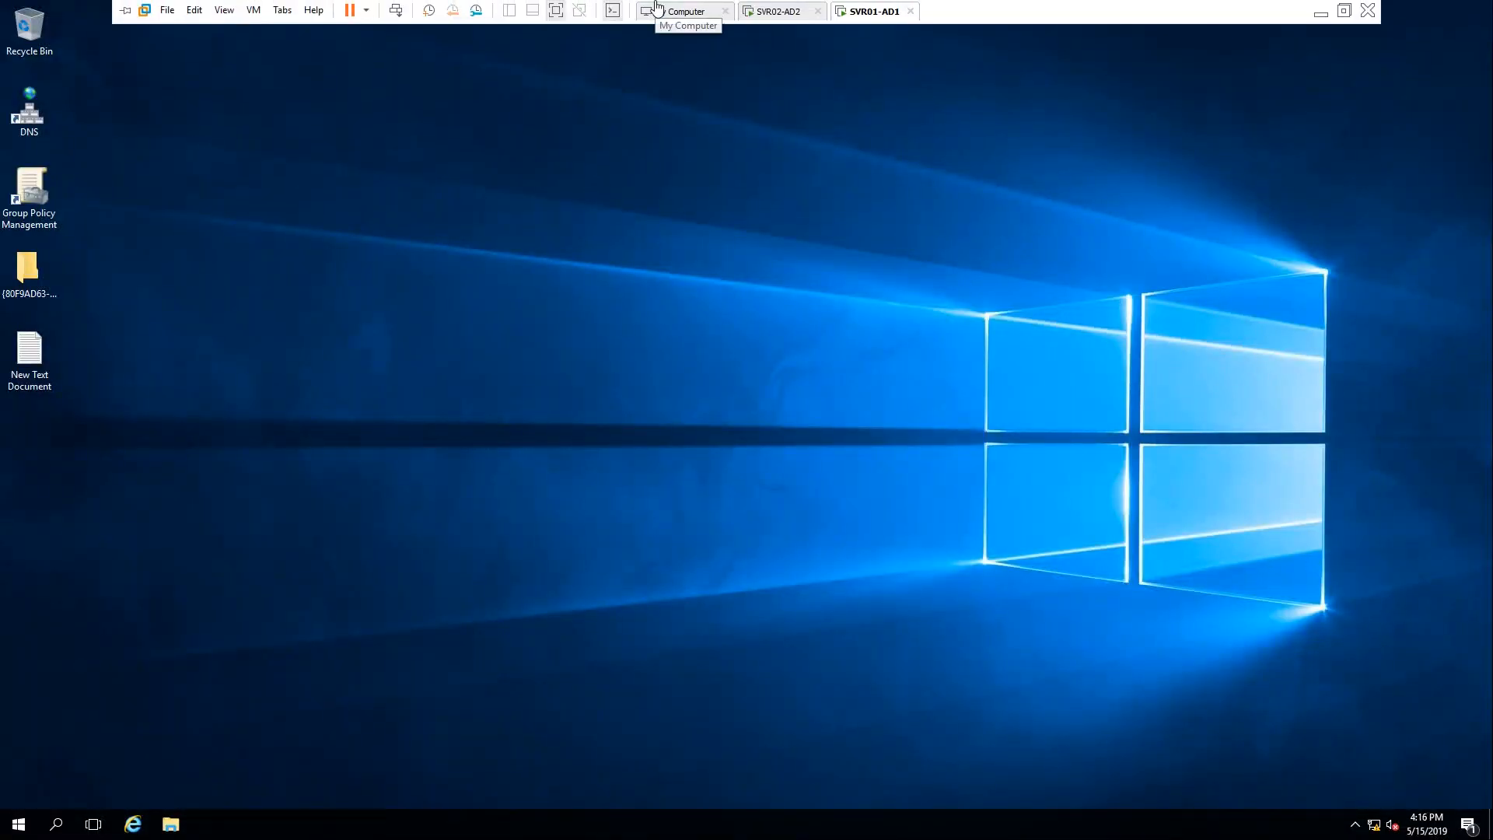
left_click(774, 12)
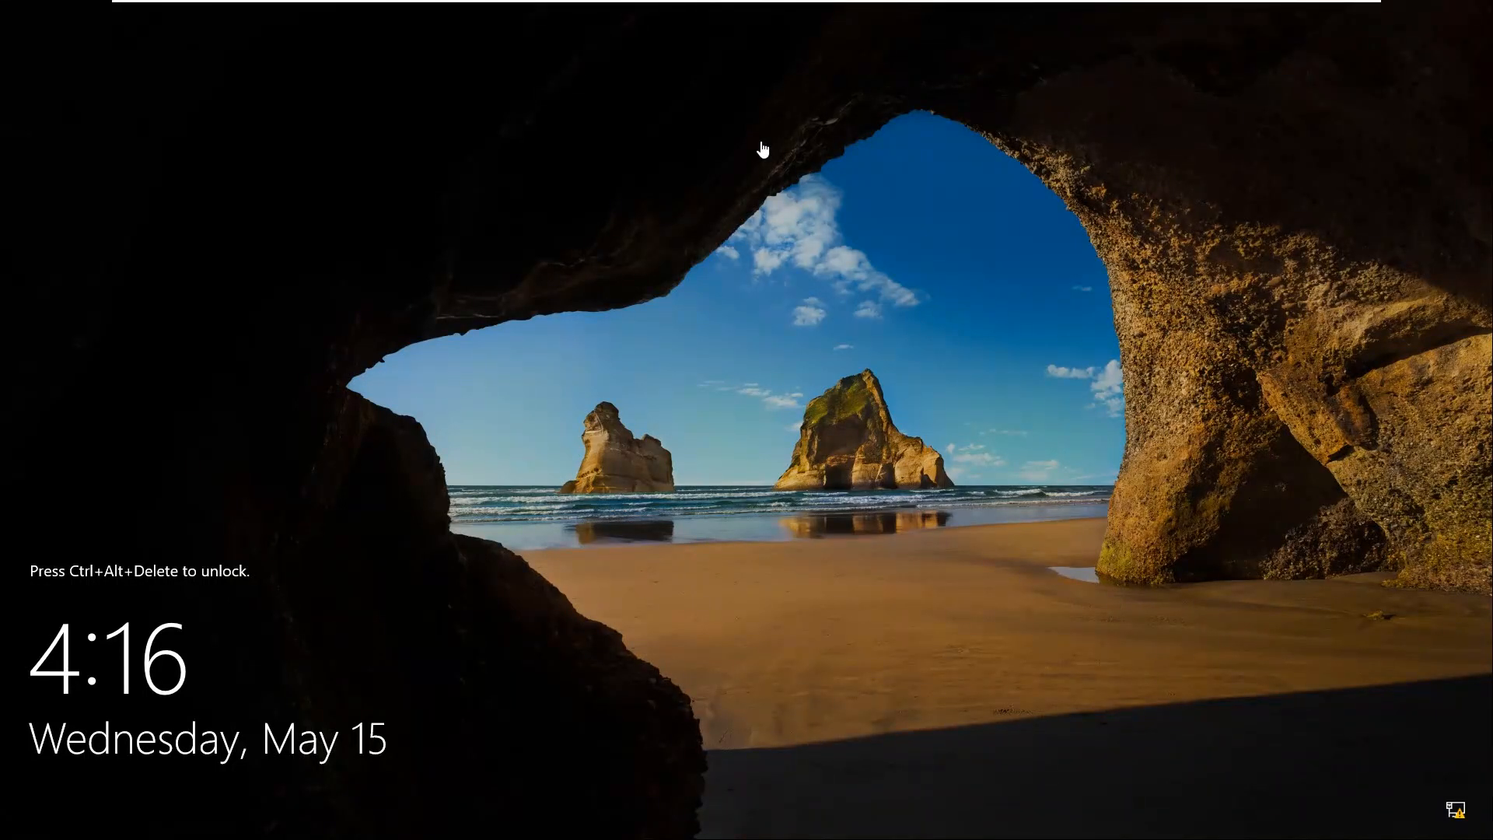
mouse_move(1107, 4)
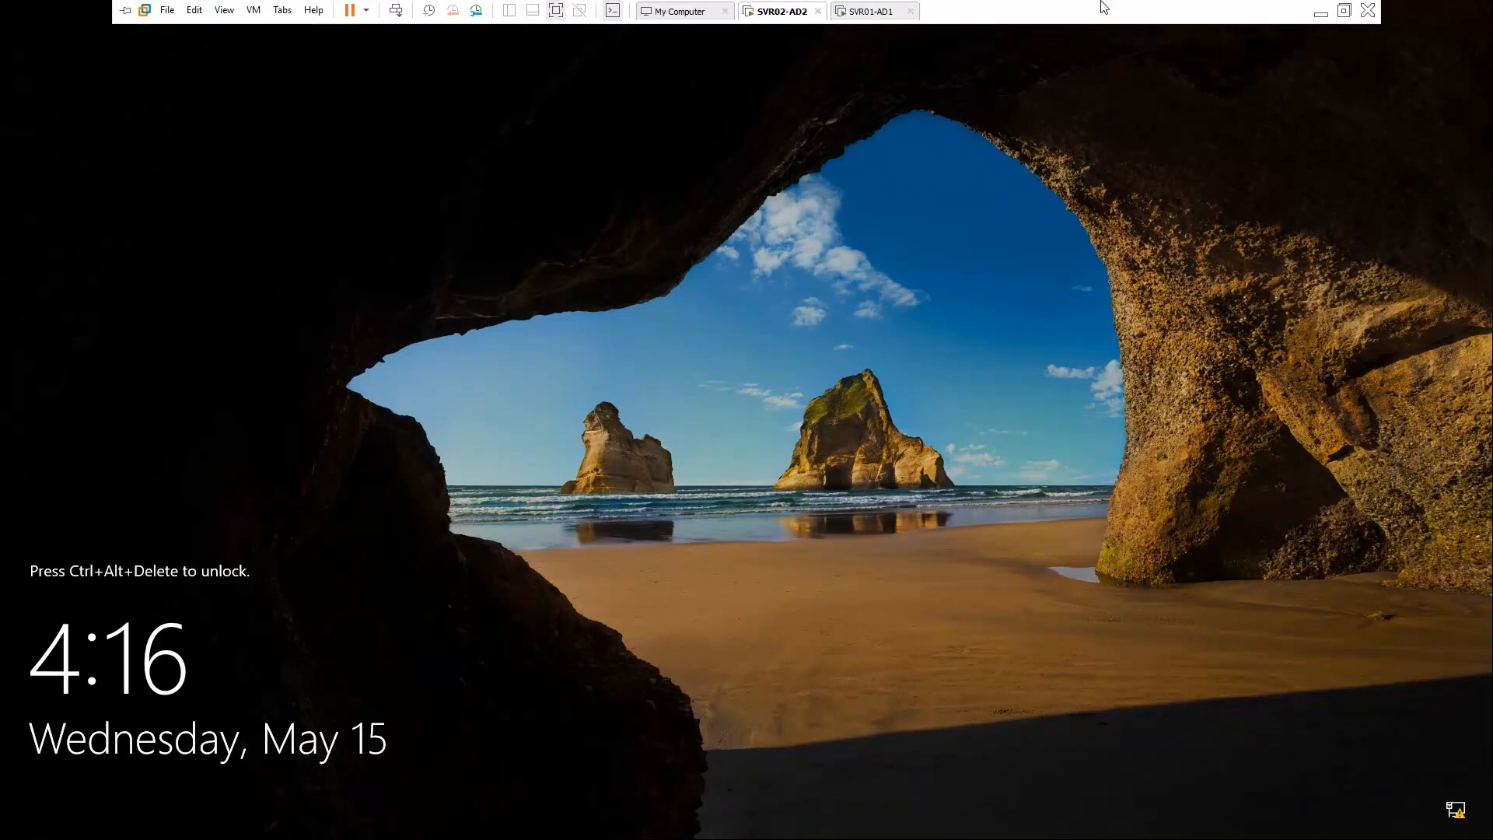
left_click(858, 14)
Step: Refresh the SVR01-AD1 desktop and launch the DNS console from its desktop icon
right_click(539, 58)
left_click(580, 102)
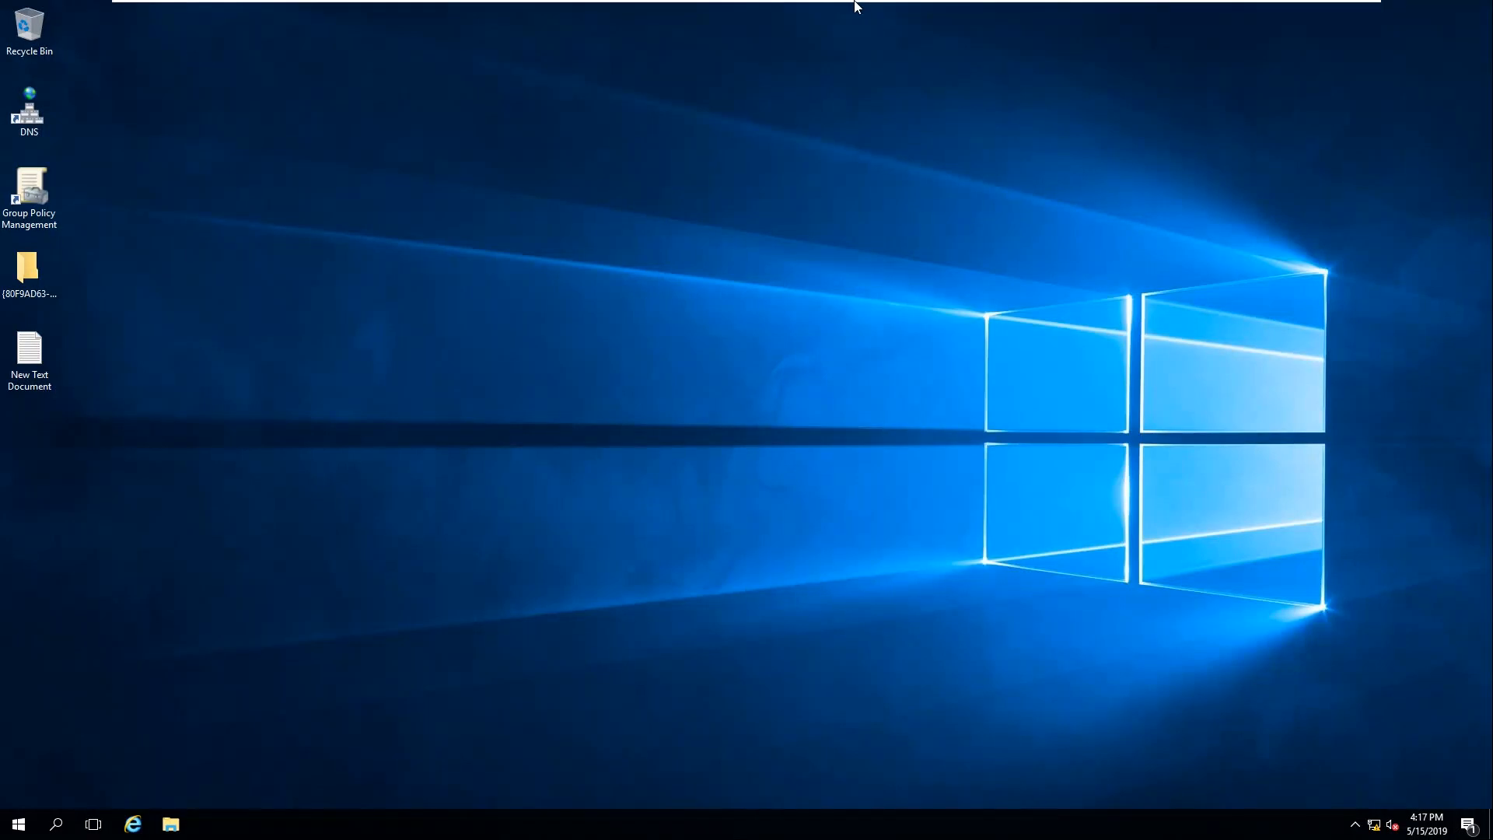
mouse_move(867, 10)
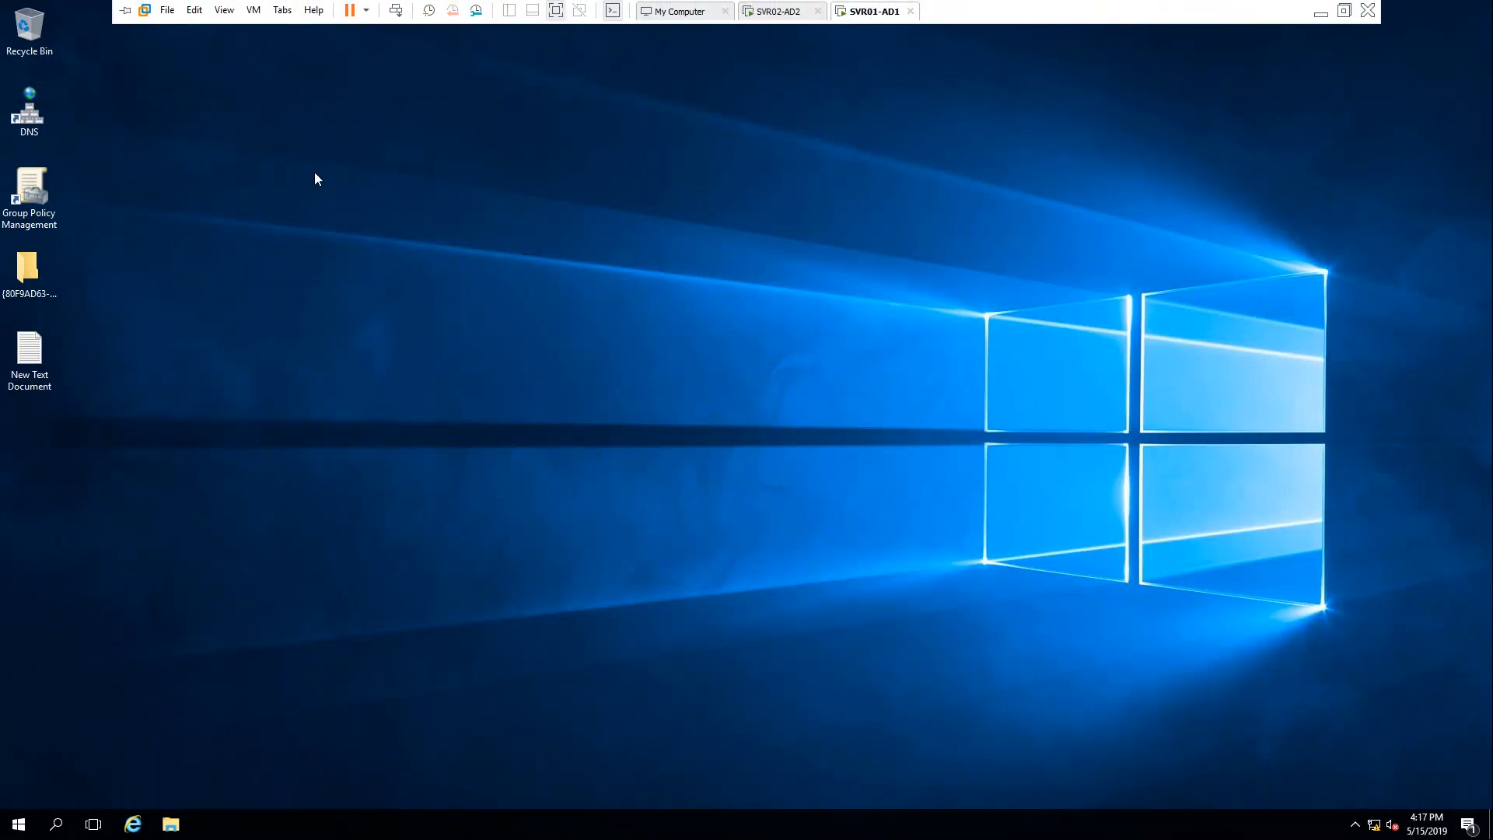
right_click(308, 153)
left_click(327, 202)
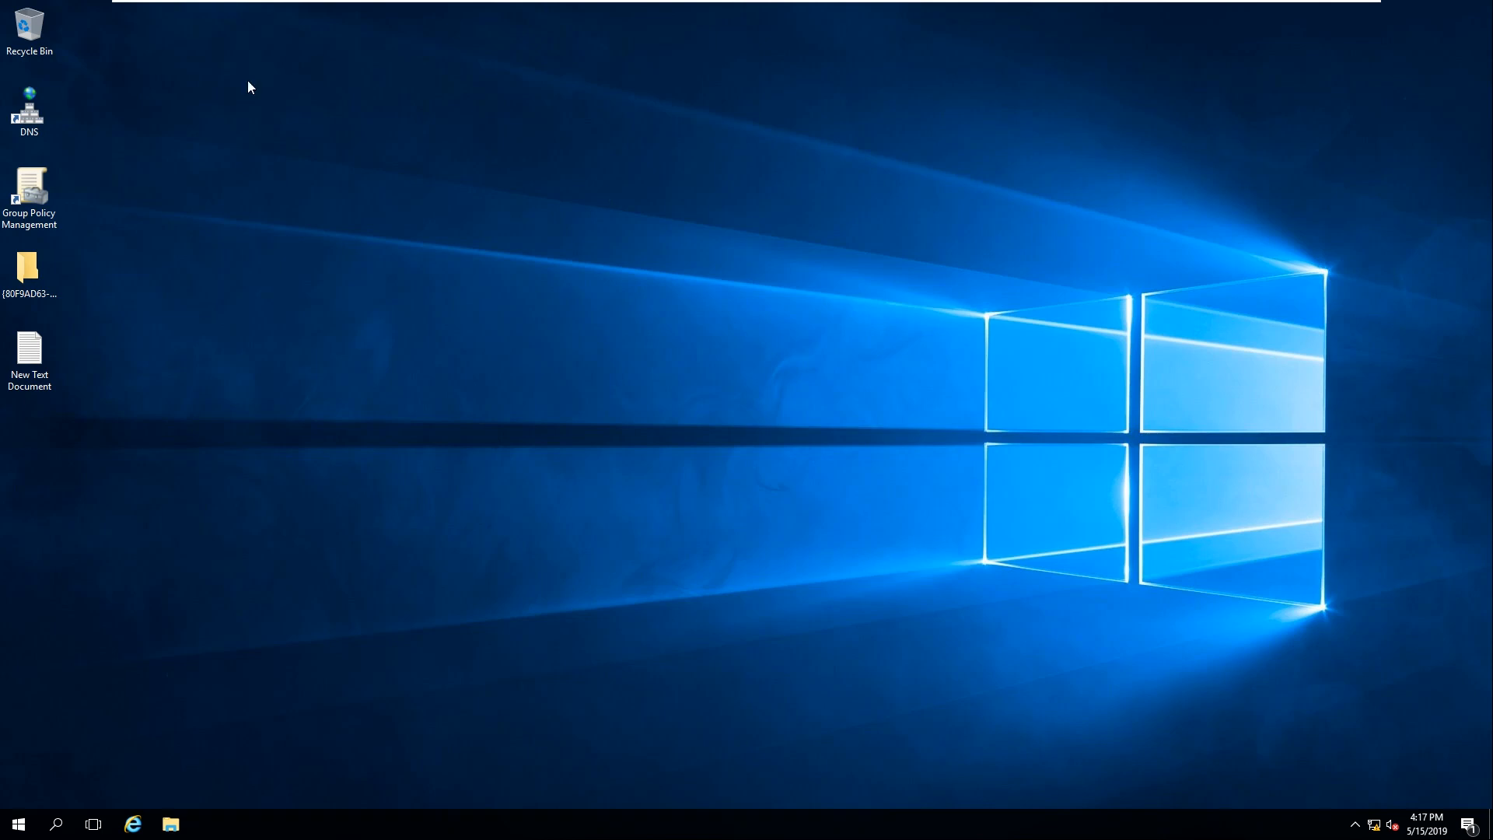
double_click(34, 92)
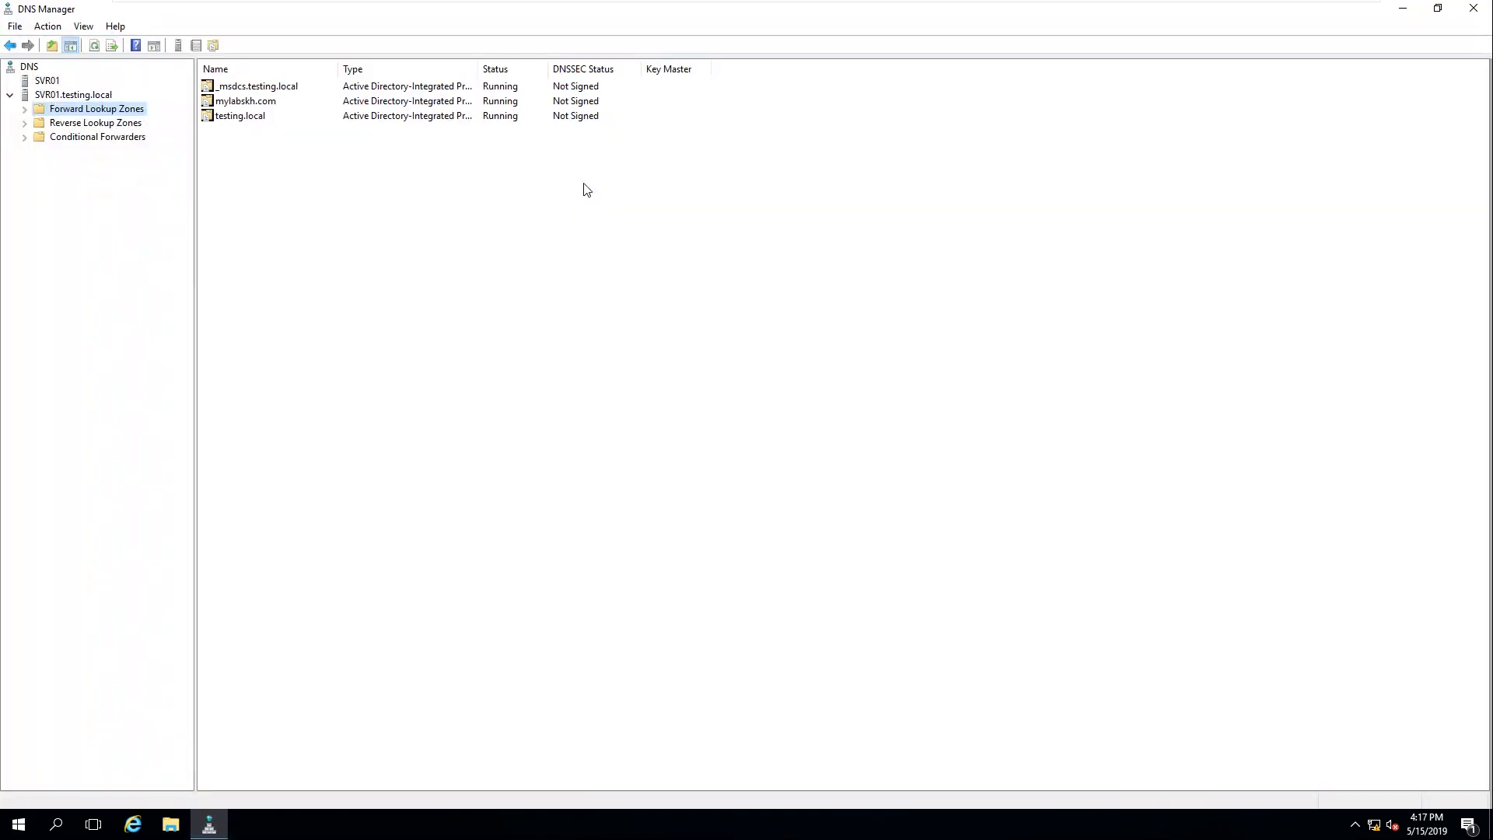
Step: Expand Forward and Reverse Lookup Zones and browse the mylabskh.com and testing.local zones
left_click(26, 110)
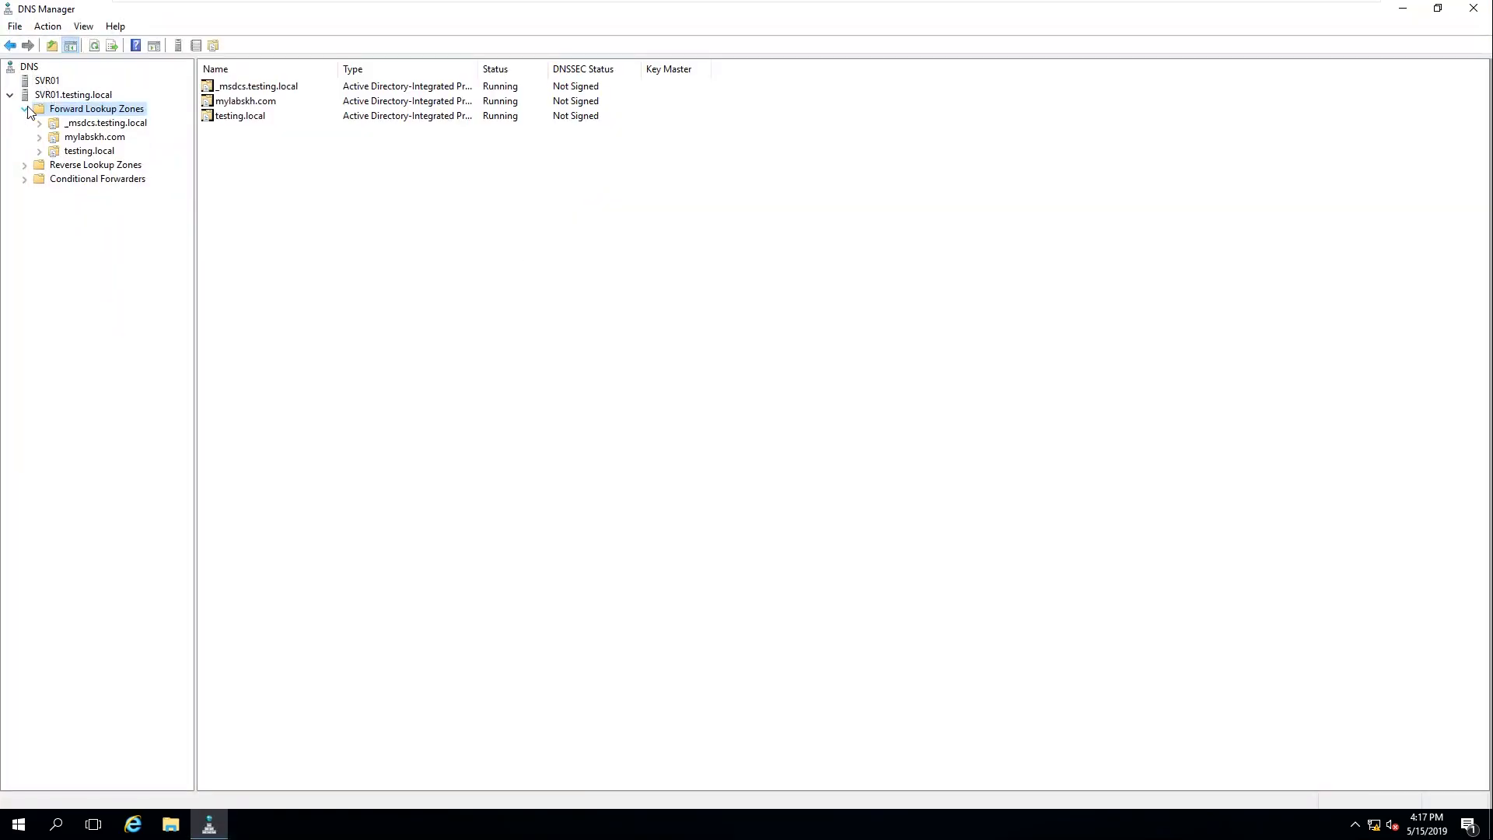
left_click(31, 166)
left_click(91, 140)
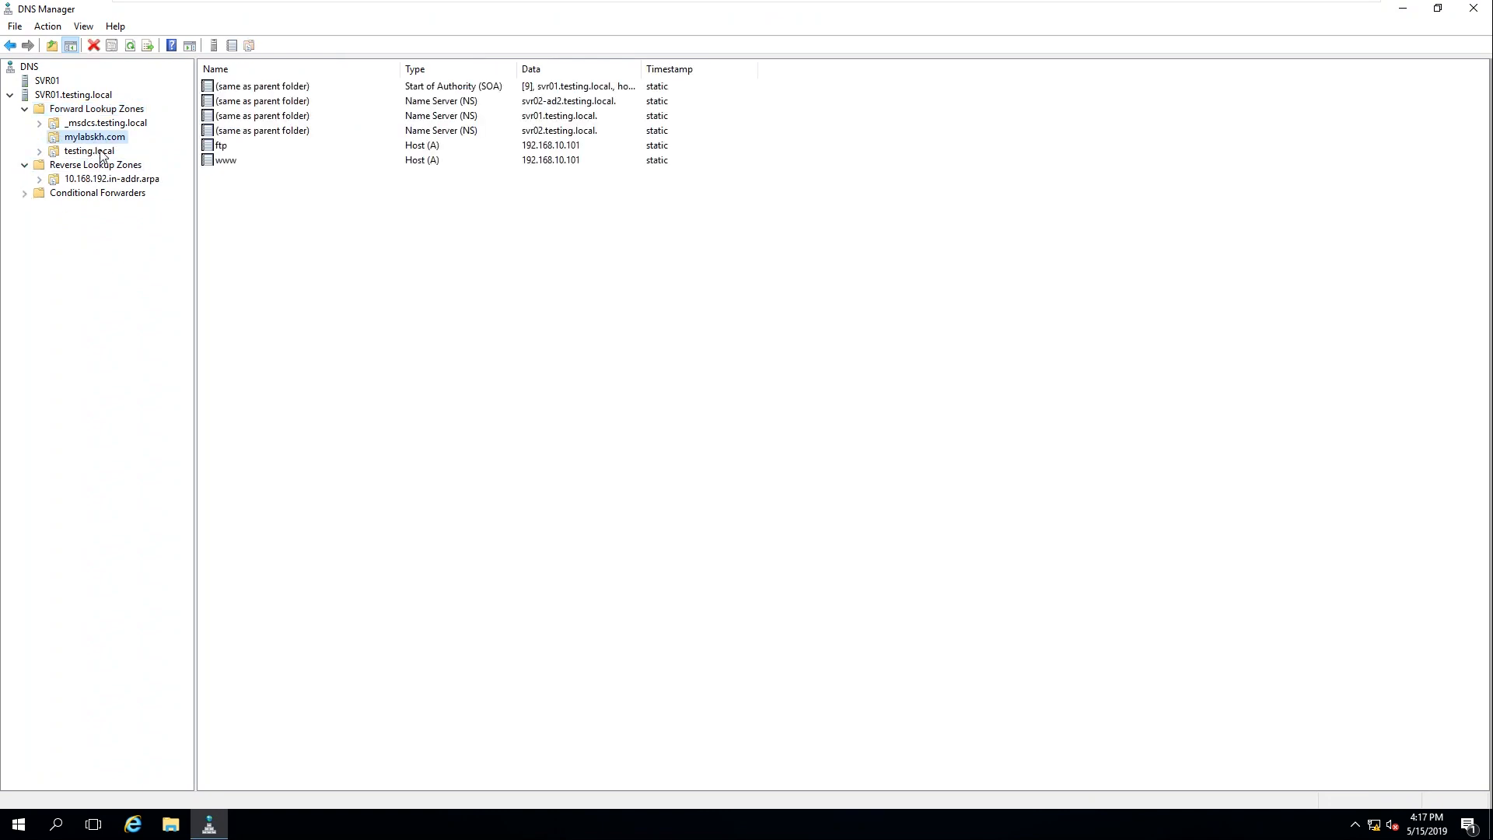
left_click(104, 153)
left_click(120, 140)
Step: Inspect the reverse zone's PTR records, then return to the mylabskh.com records
left_click(79, 178)
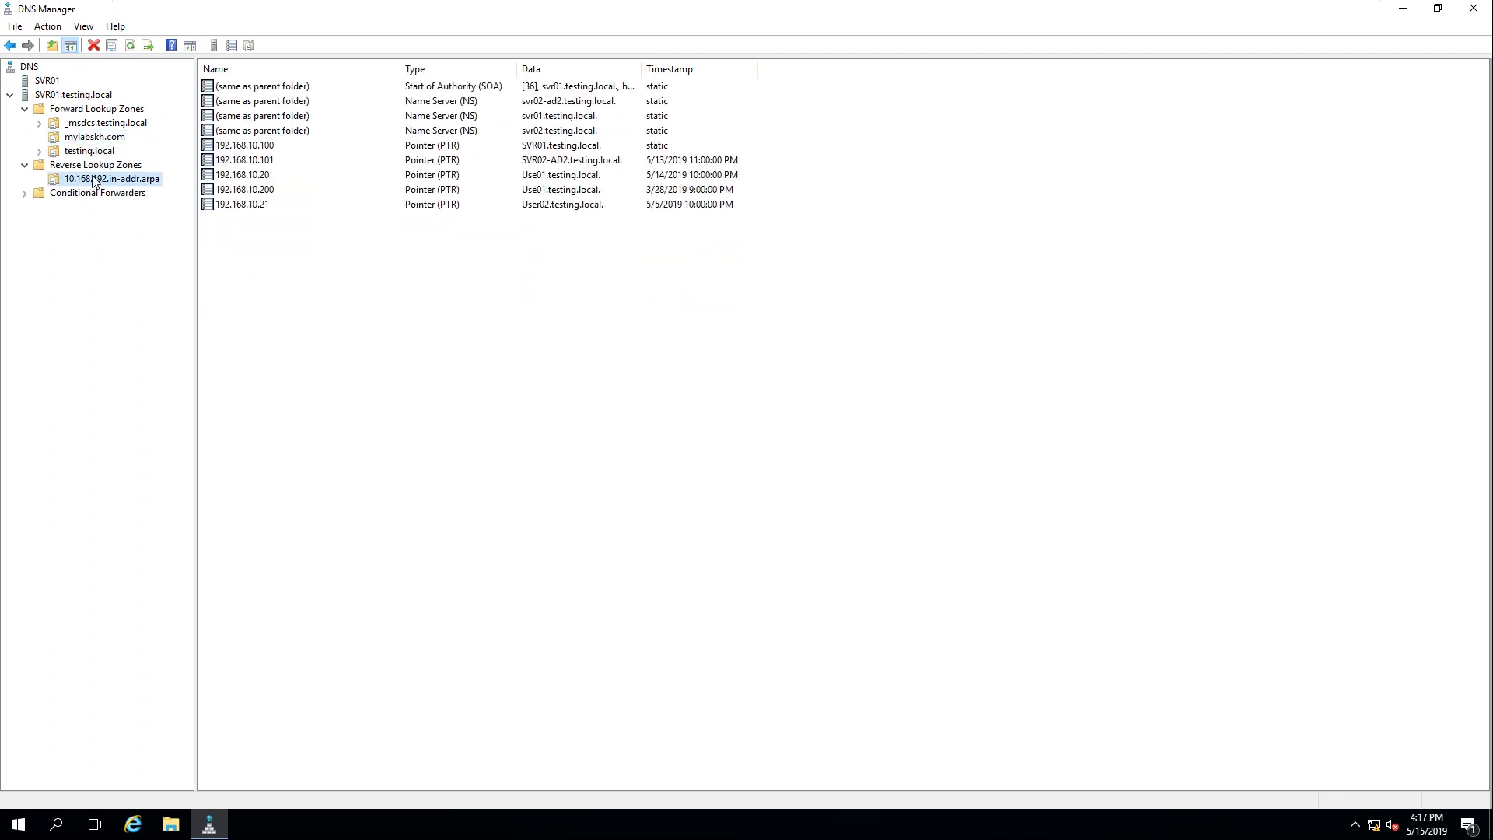
left_click_drag(996, 325, 344, 77)
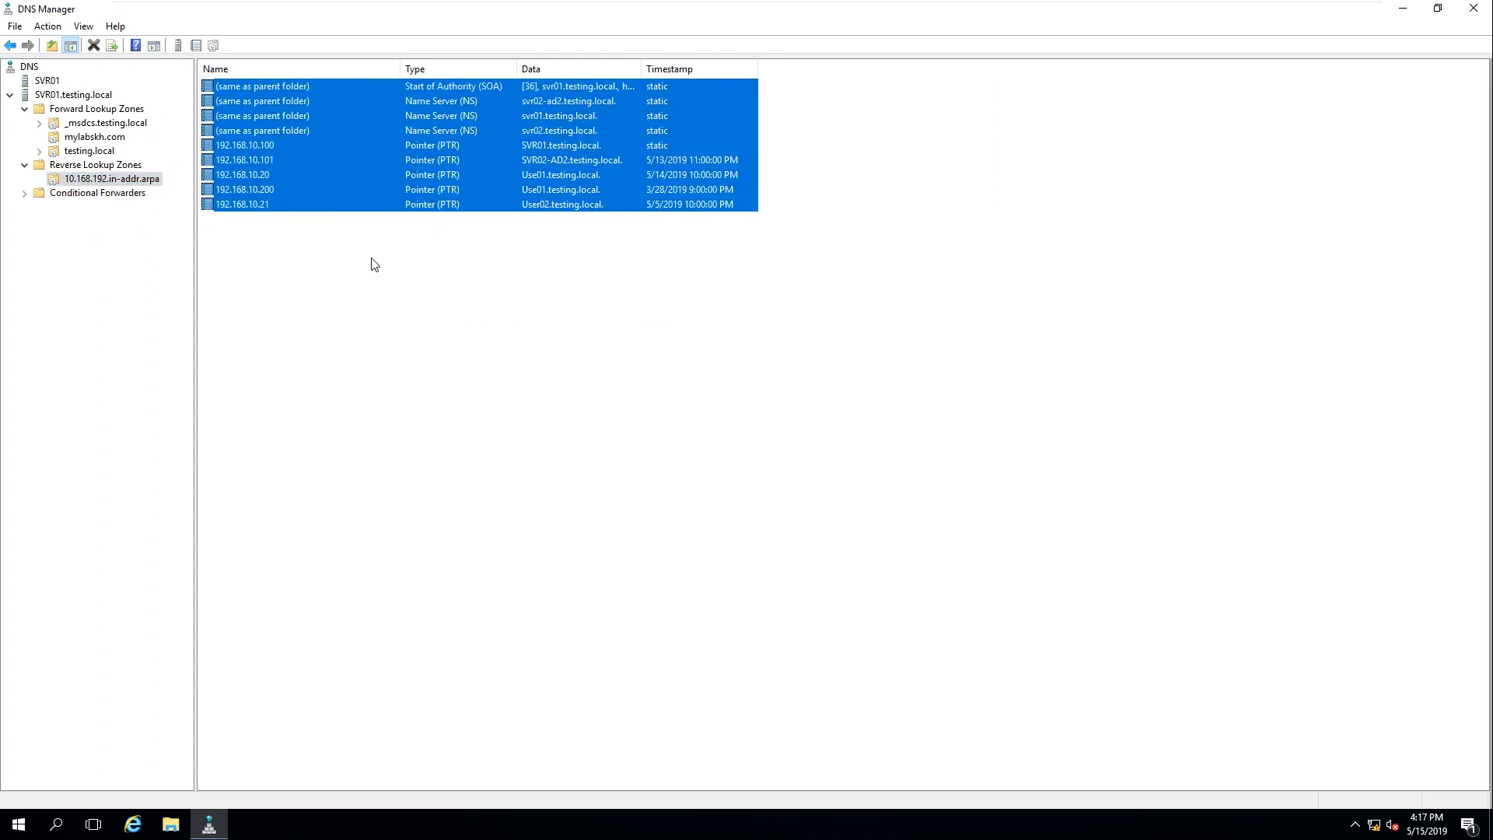
left_click(377, 305)
left_click(109, 139)
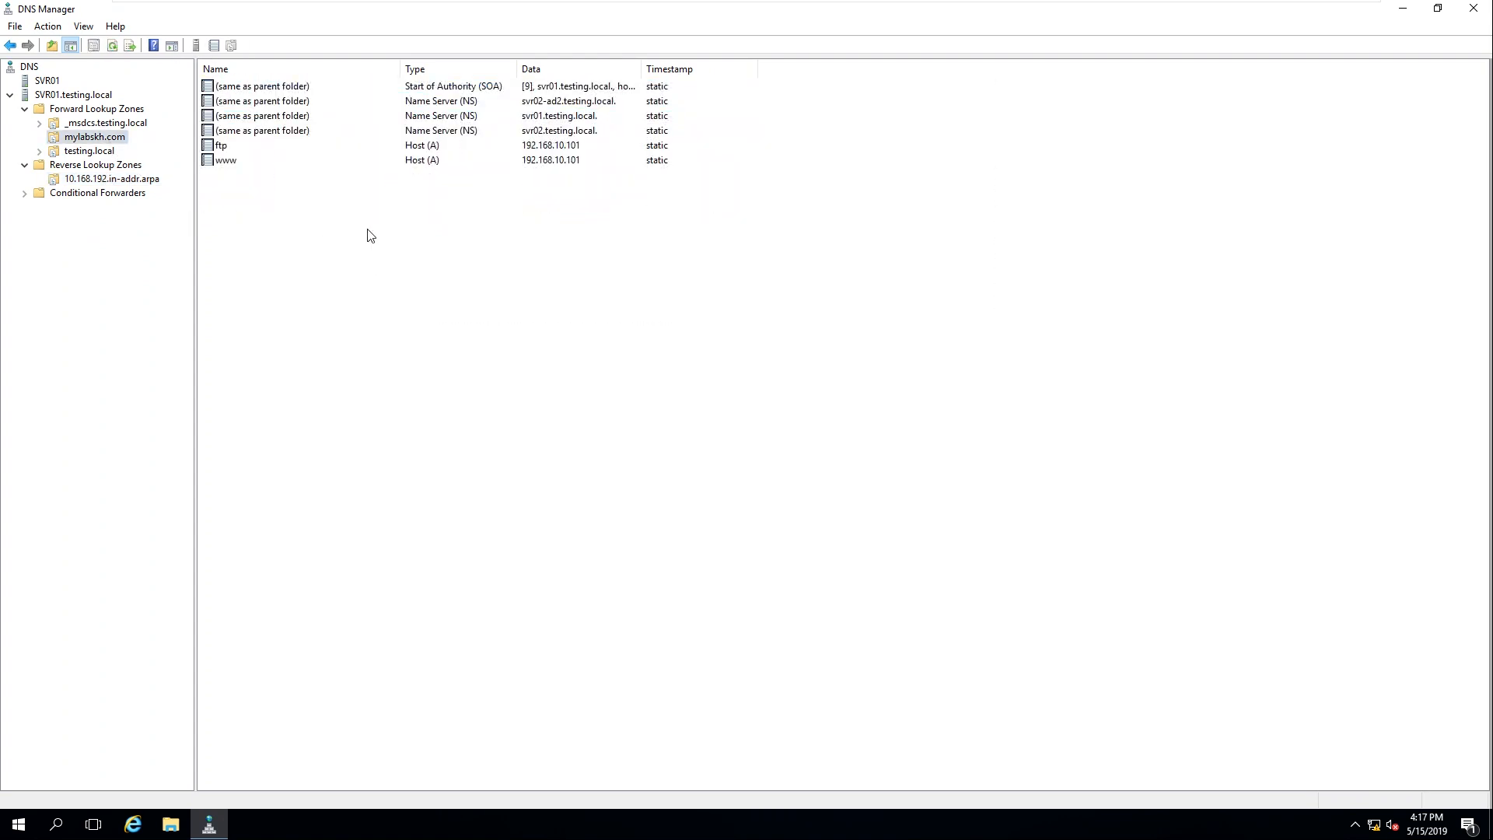
right_click(349, 219)
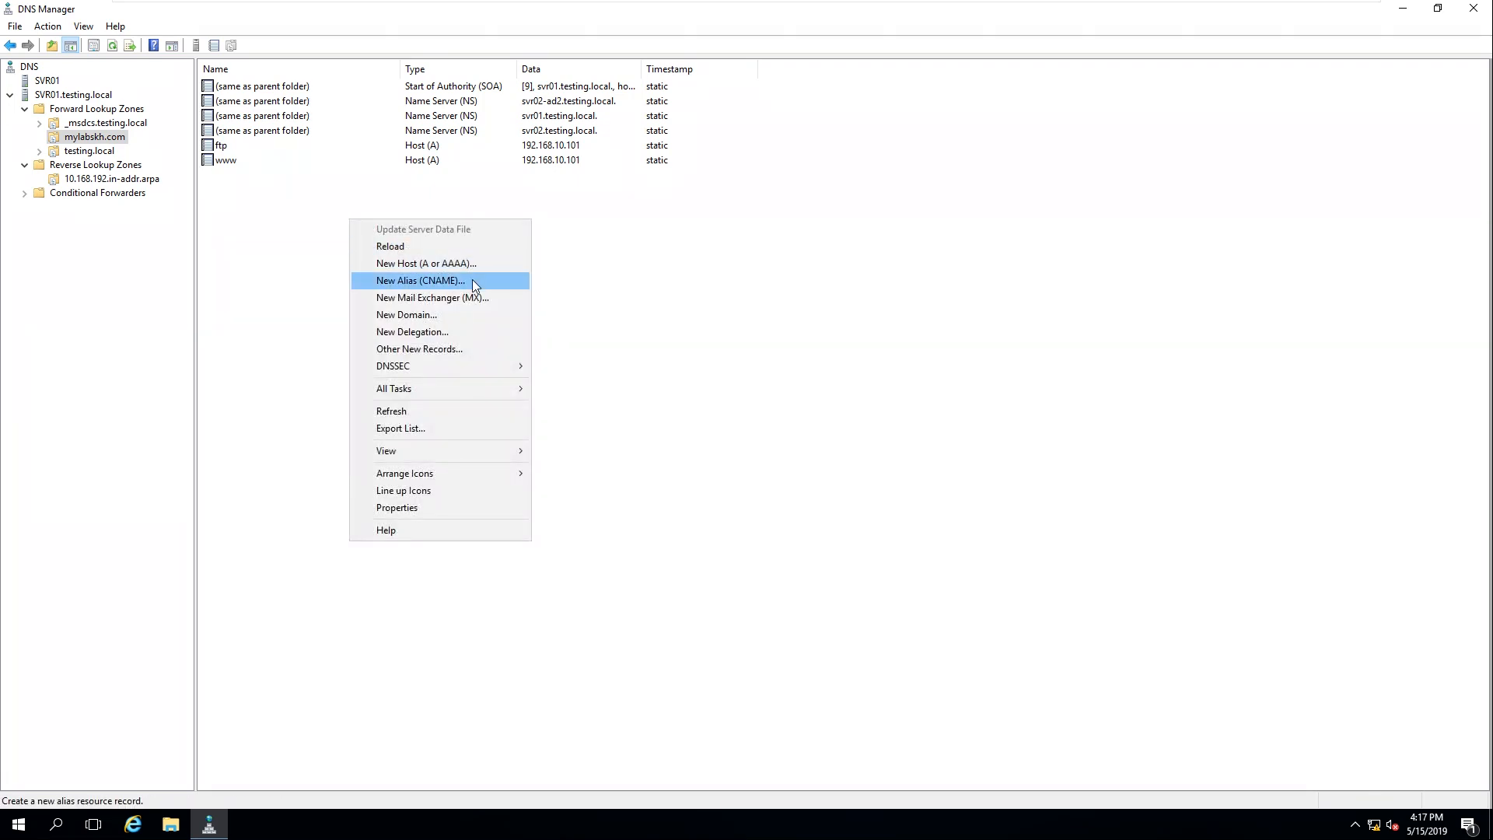
Step: Bring up the mylabskh.com record options and dismiss them without adding a record
left_click(1066, 381)
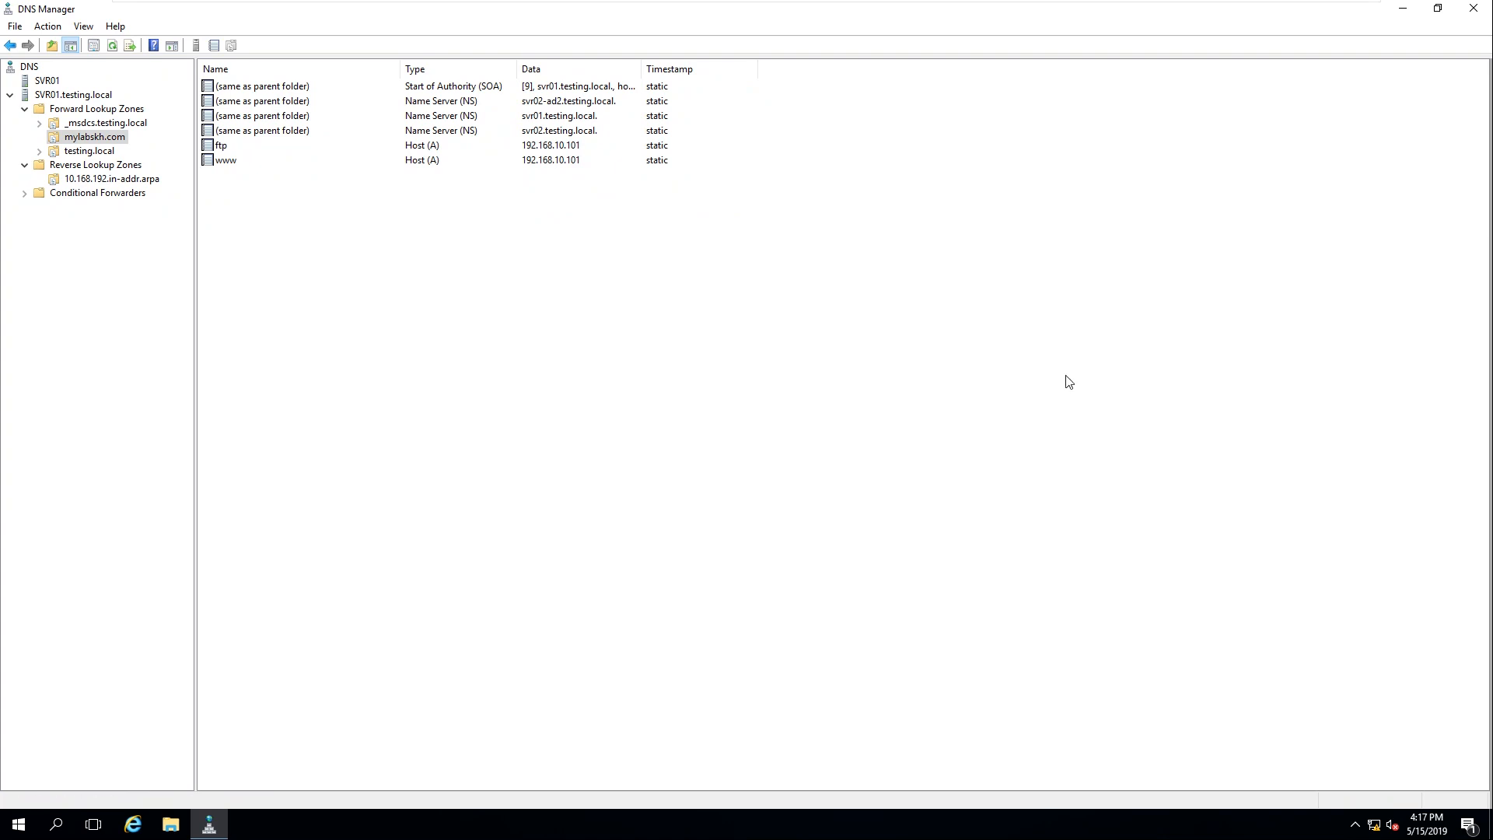
right_click(500, 256)
left_click(537, 448)
right_click(246, 191)
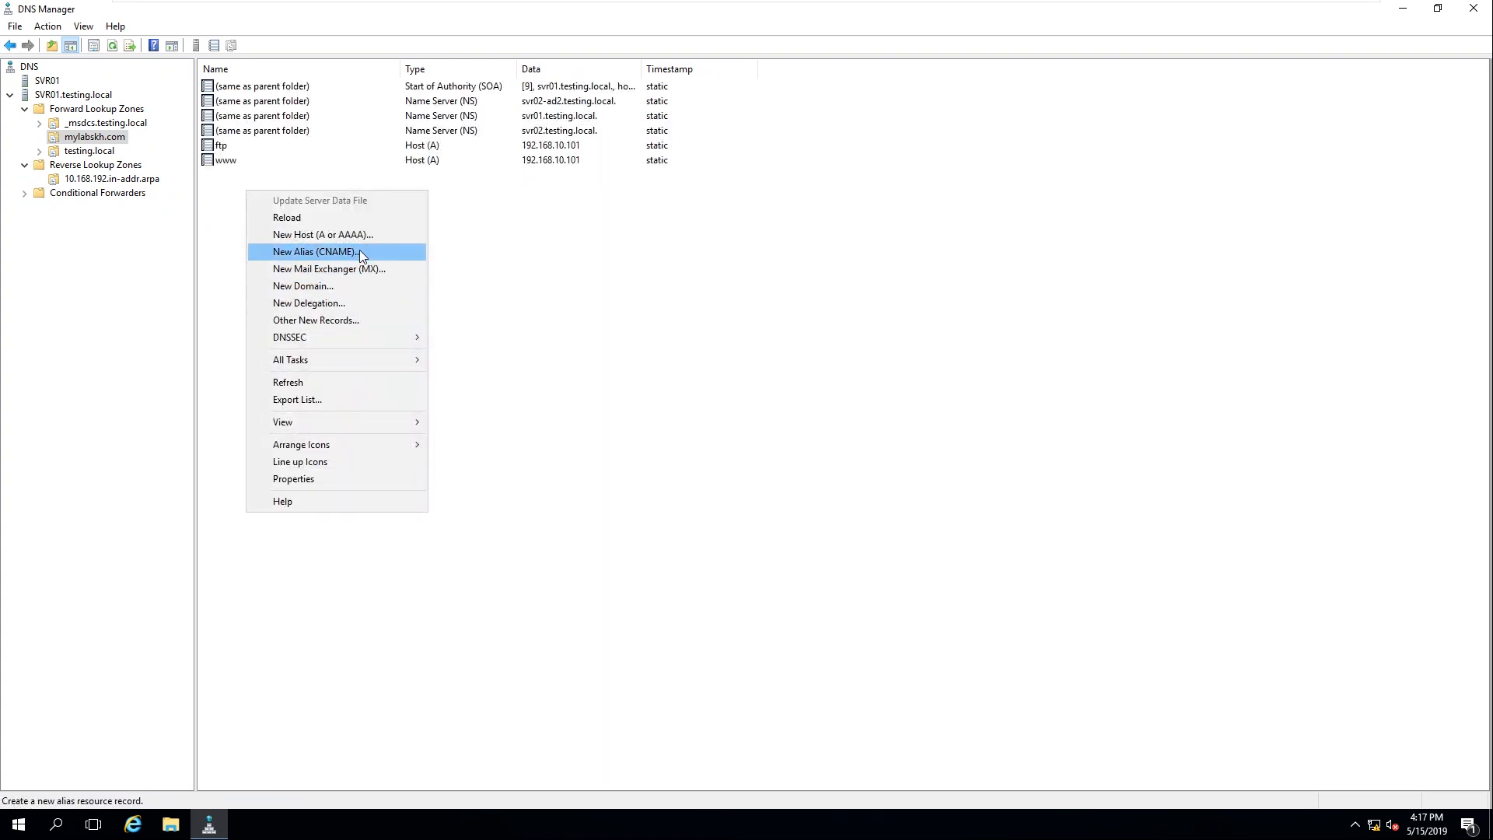
left_click(823, 295)
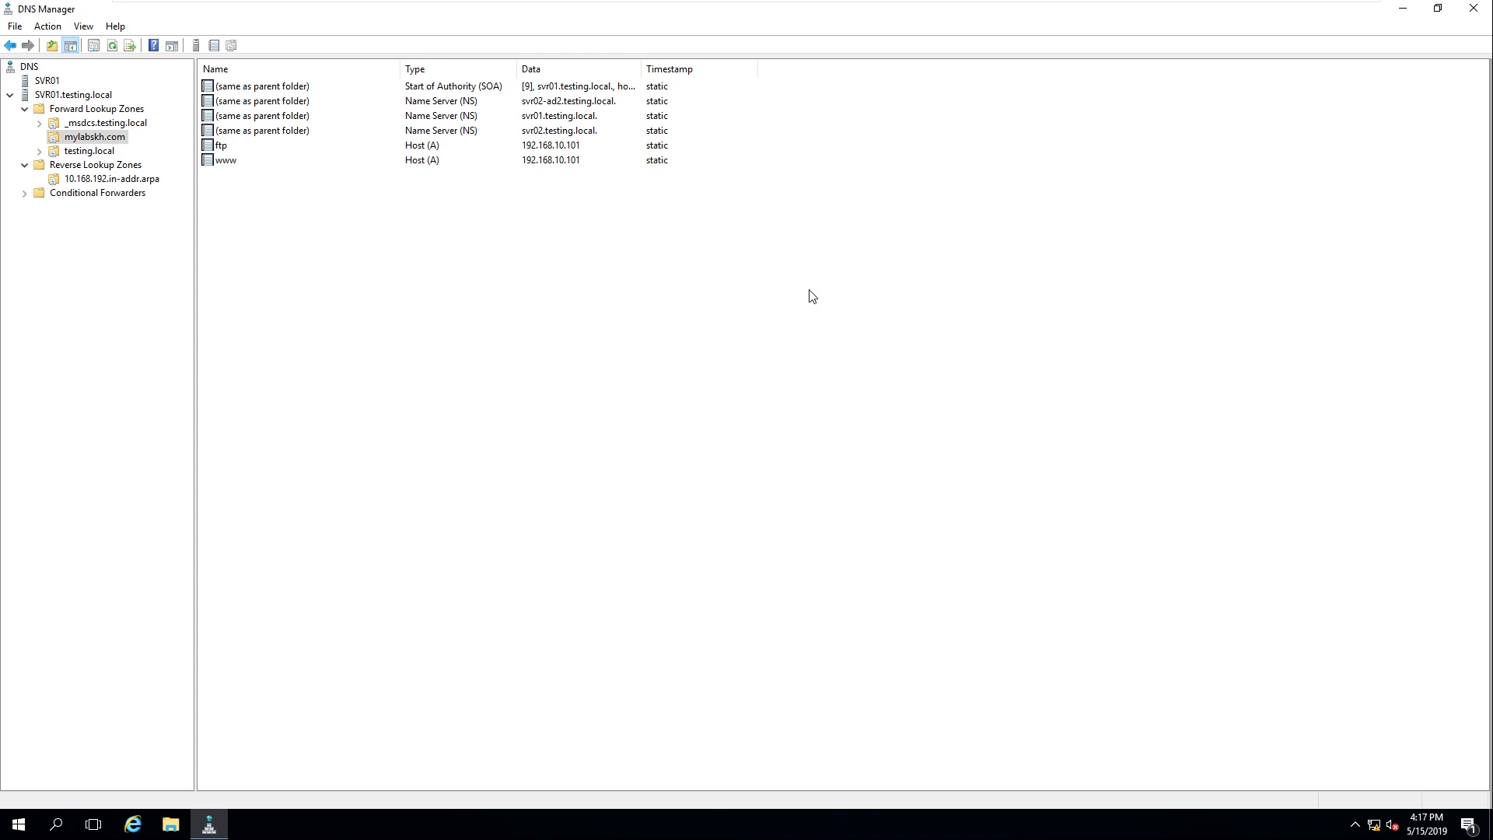
Step: Refresh the mylabskh.com record list, then go back to the forward lookup zones
right_click(540, 233)
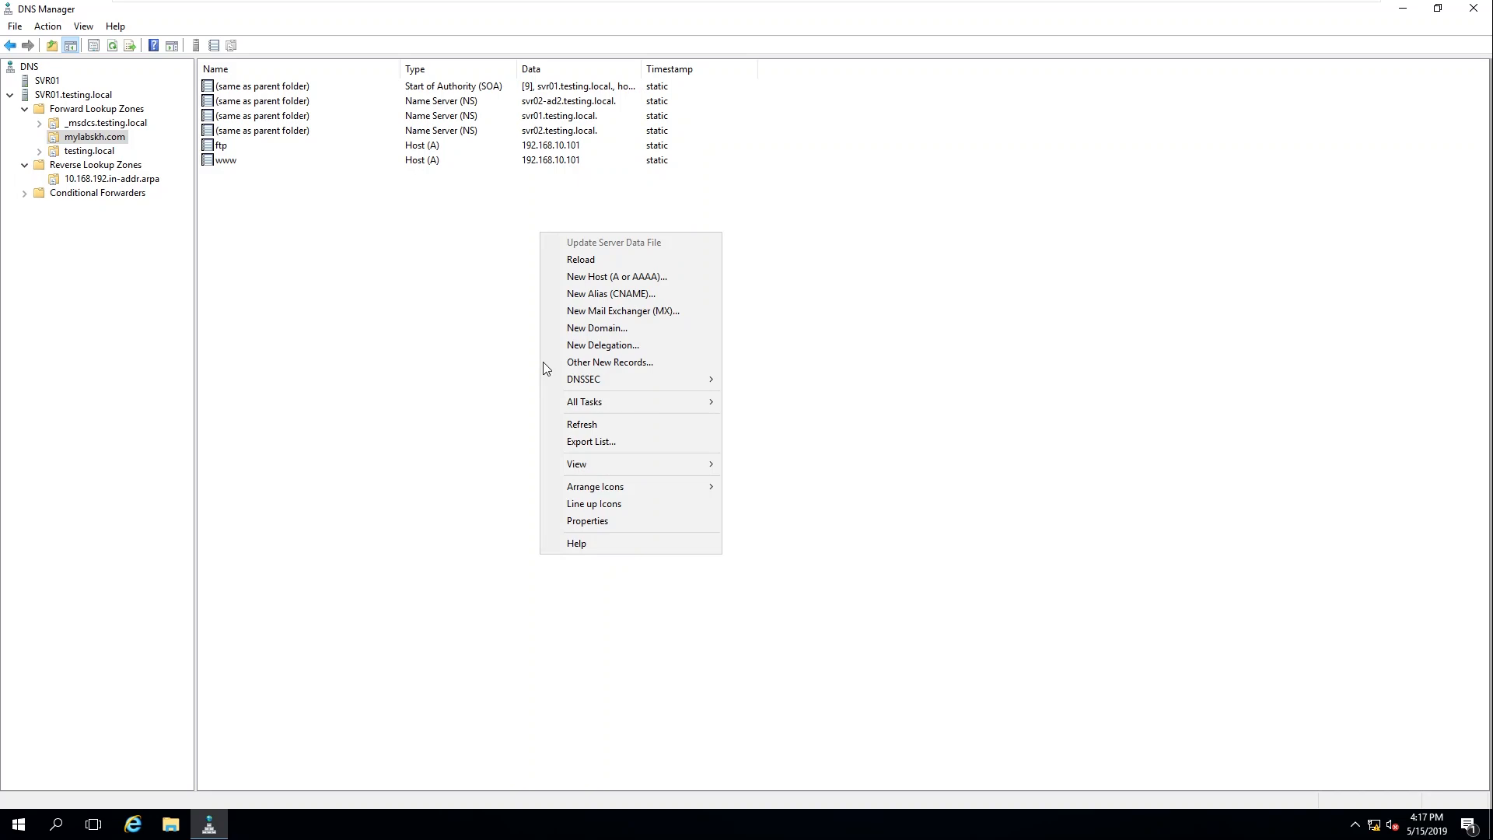
left_click(546, 426)
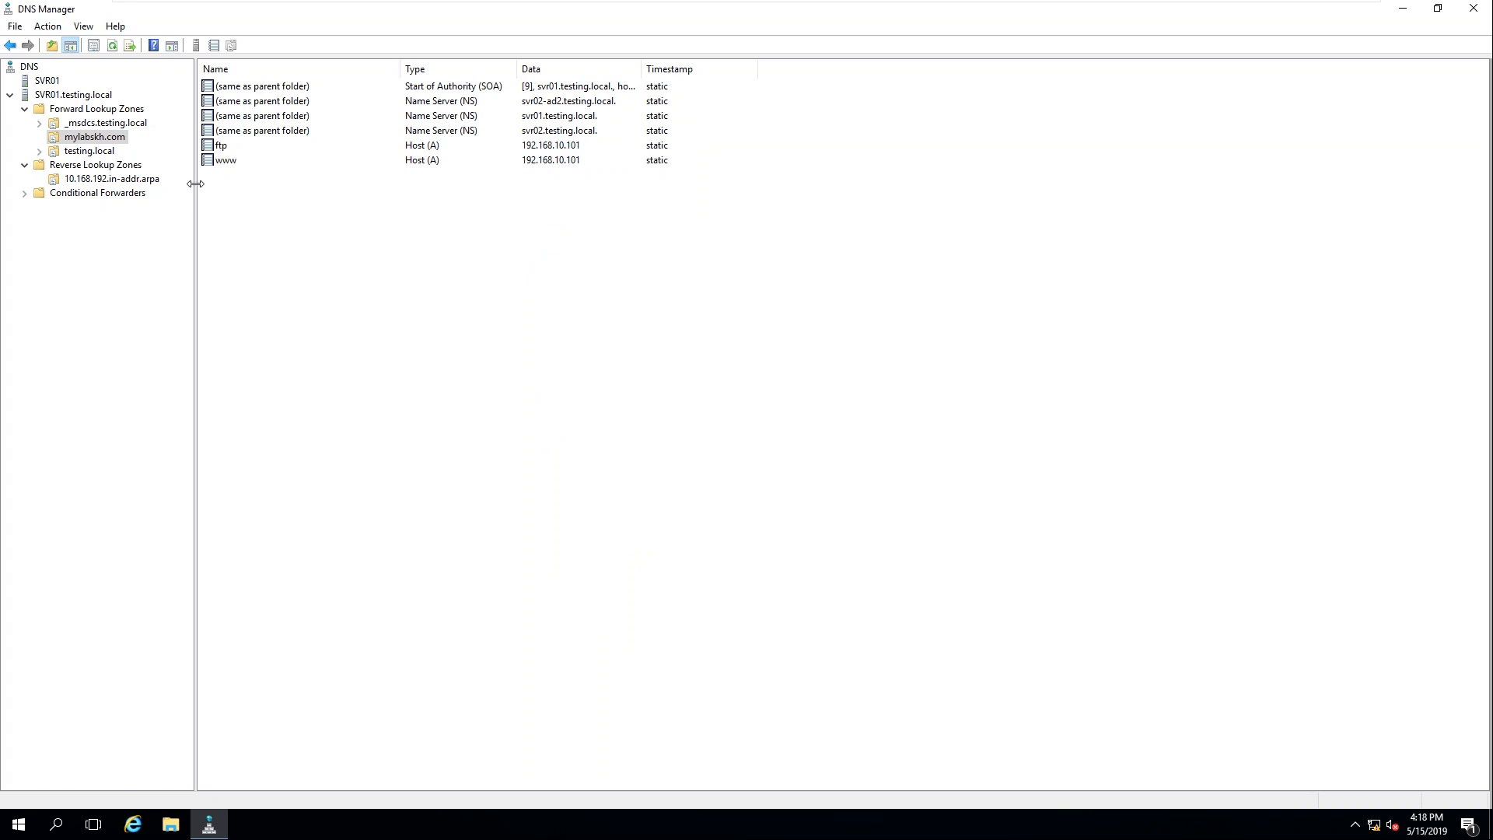
right_click(422, 248)
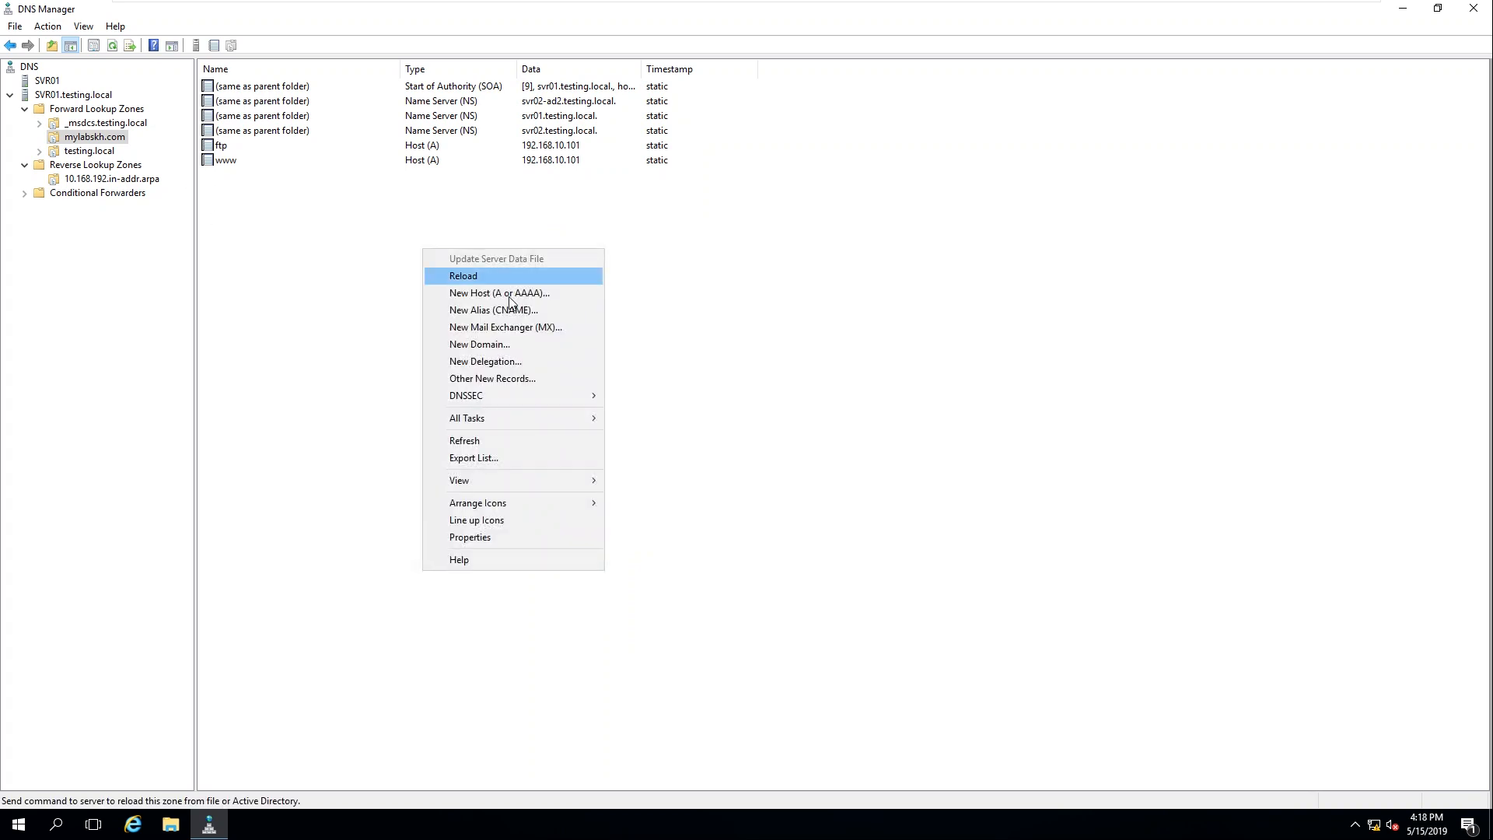
left_click(492, 441)
mouse_move(971, 4)
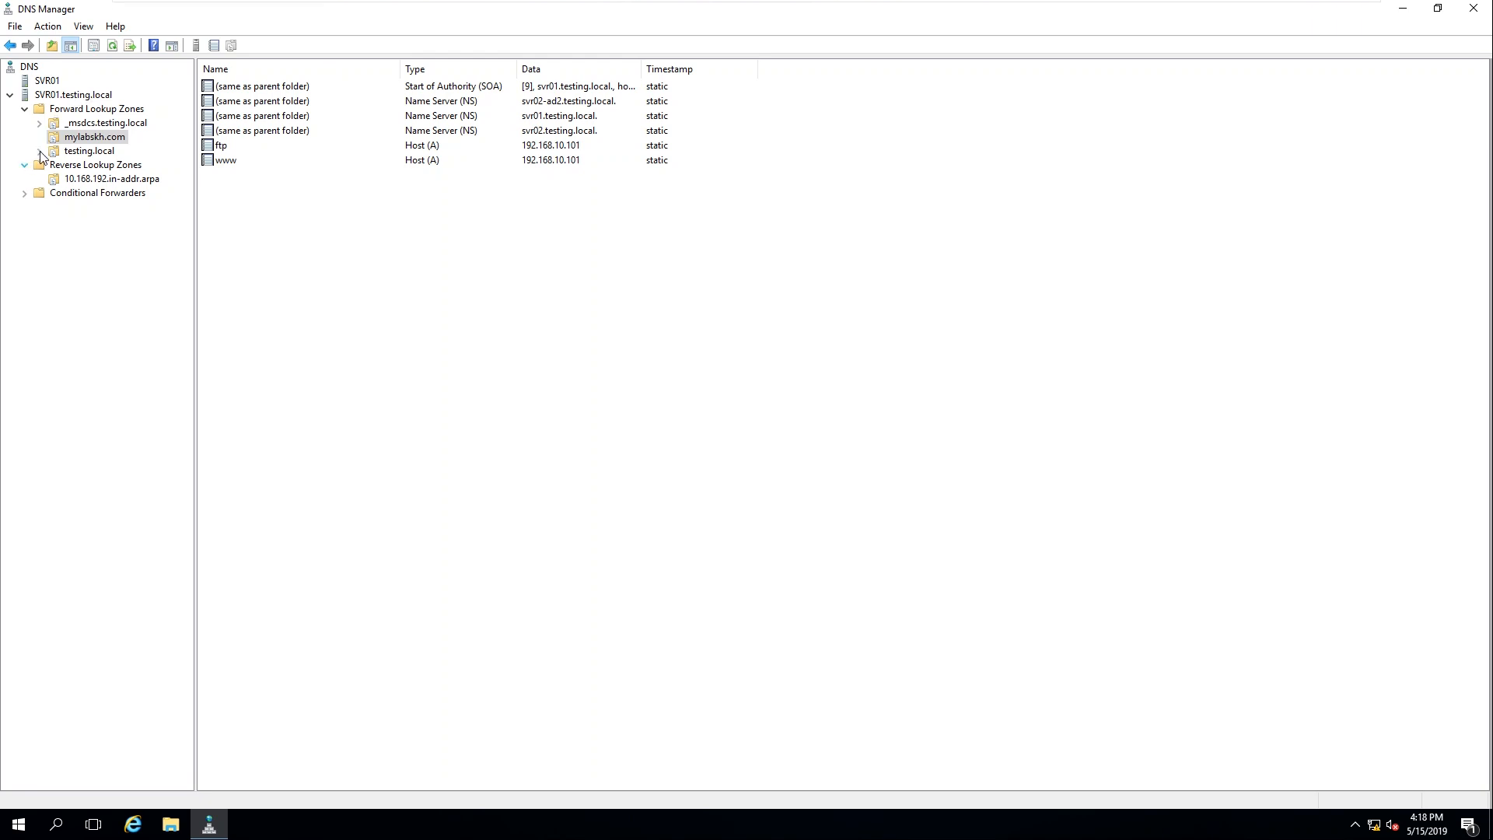
left_click(95, 108)
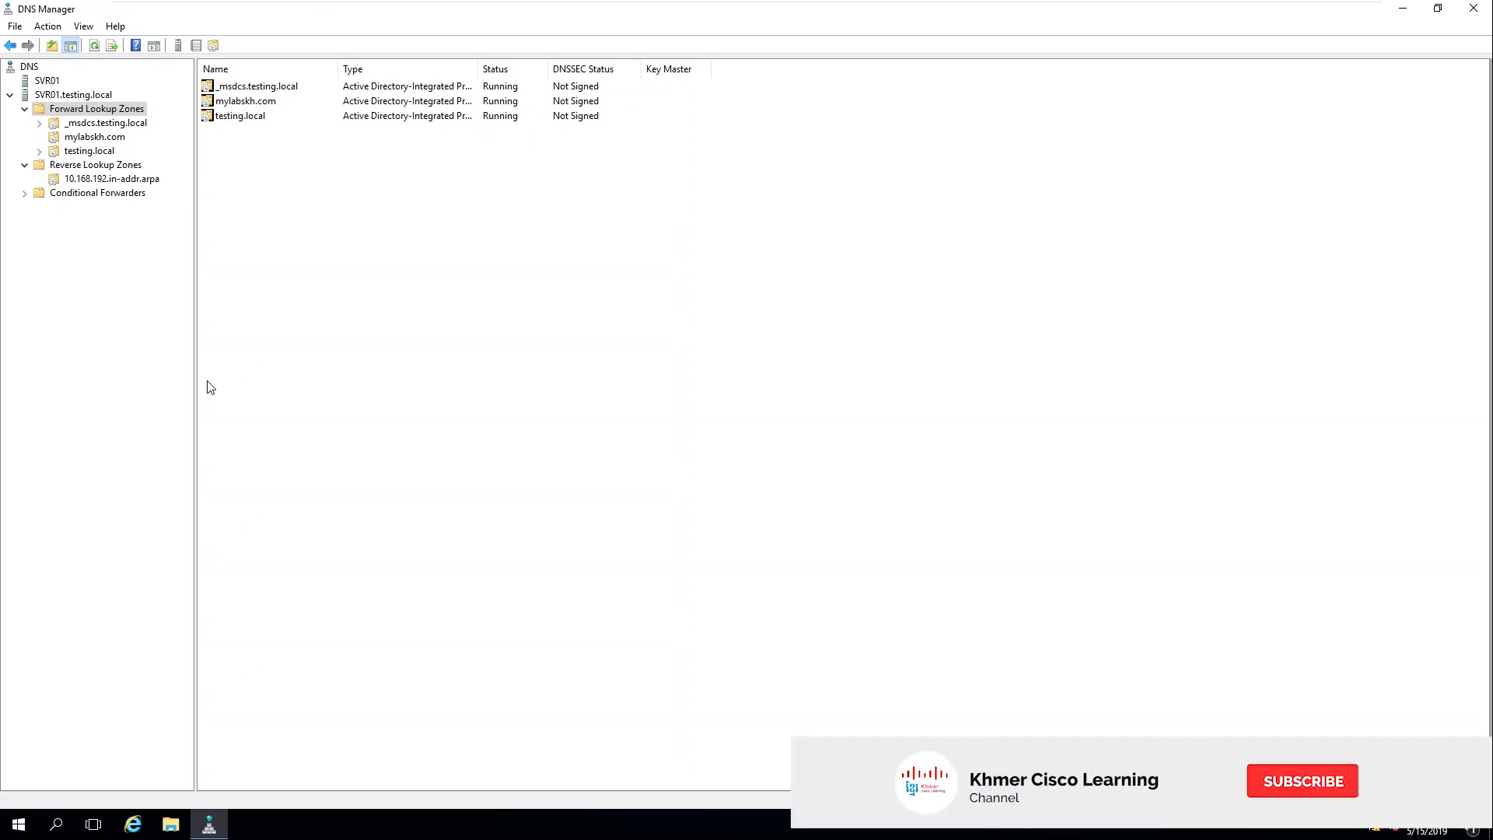
Step: Refresh the forward zones, then sign in to SVR02-AD2 with the domain administrator password
right_click(382, 285)
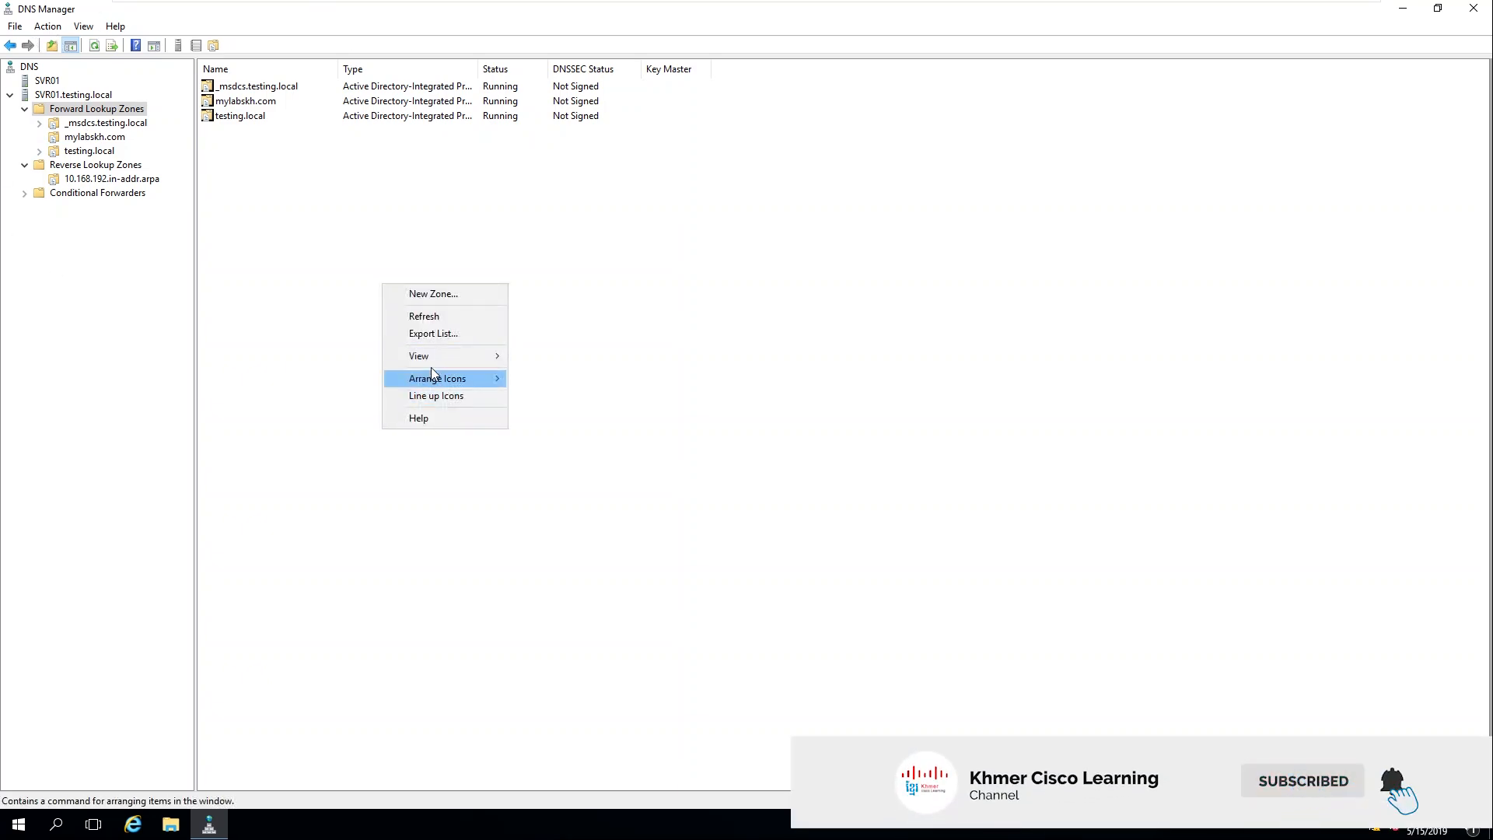
left_click(444, 315)
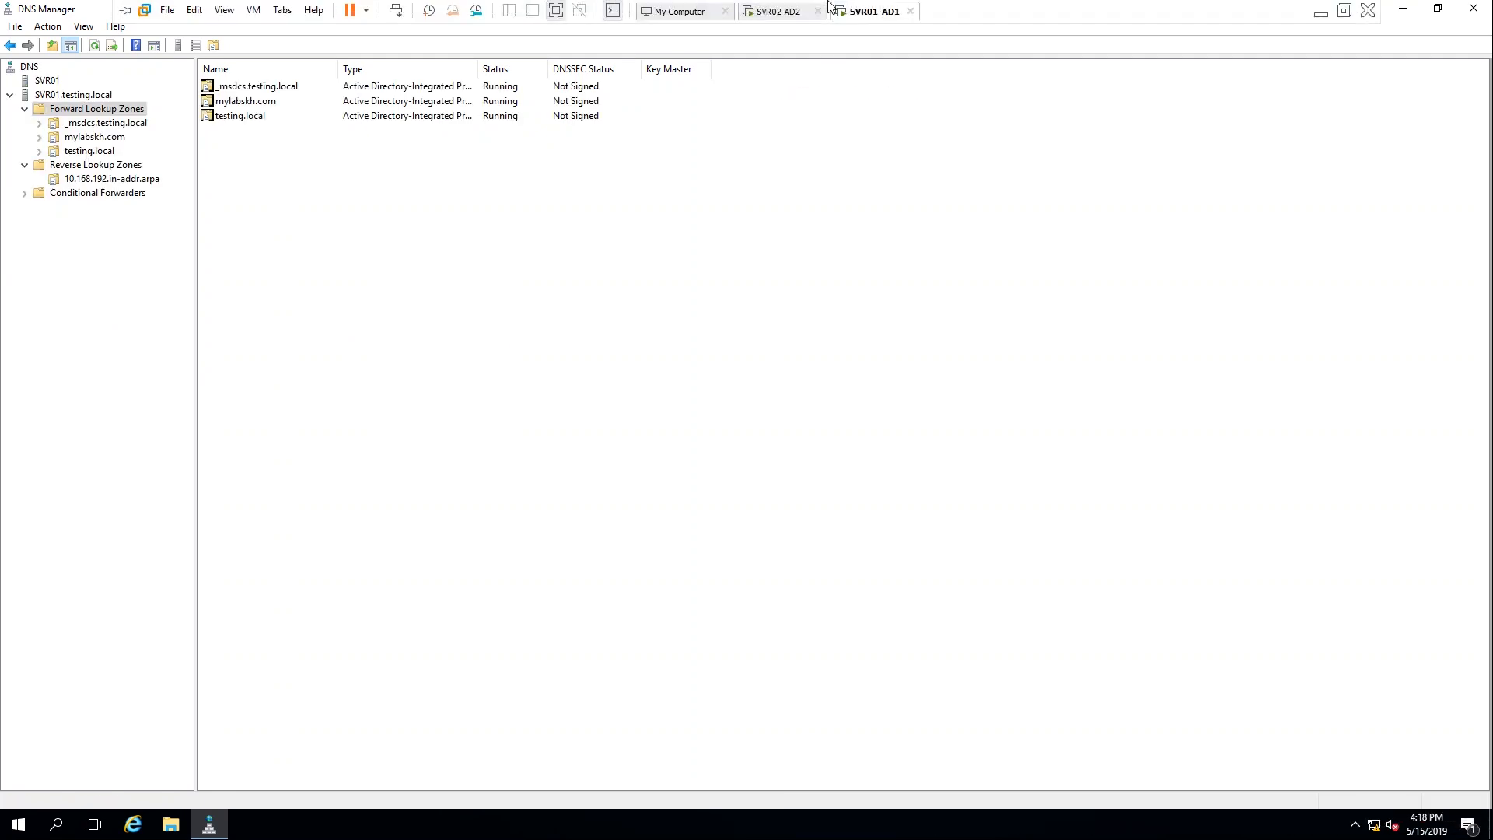
left_click(785, 14)
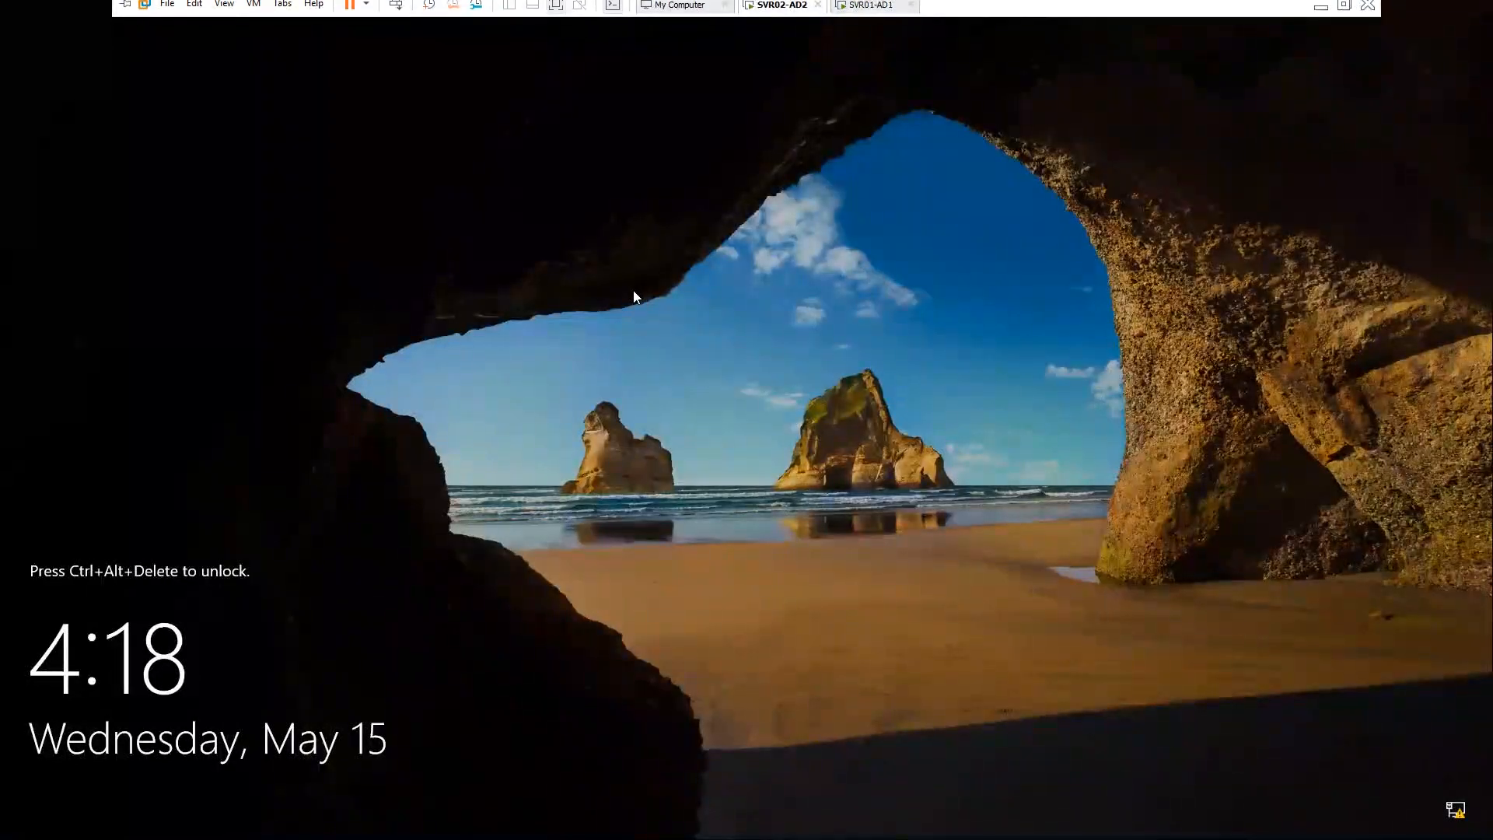
key("ctrl+alt+Insert")
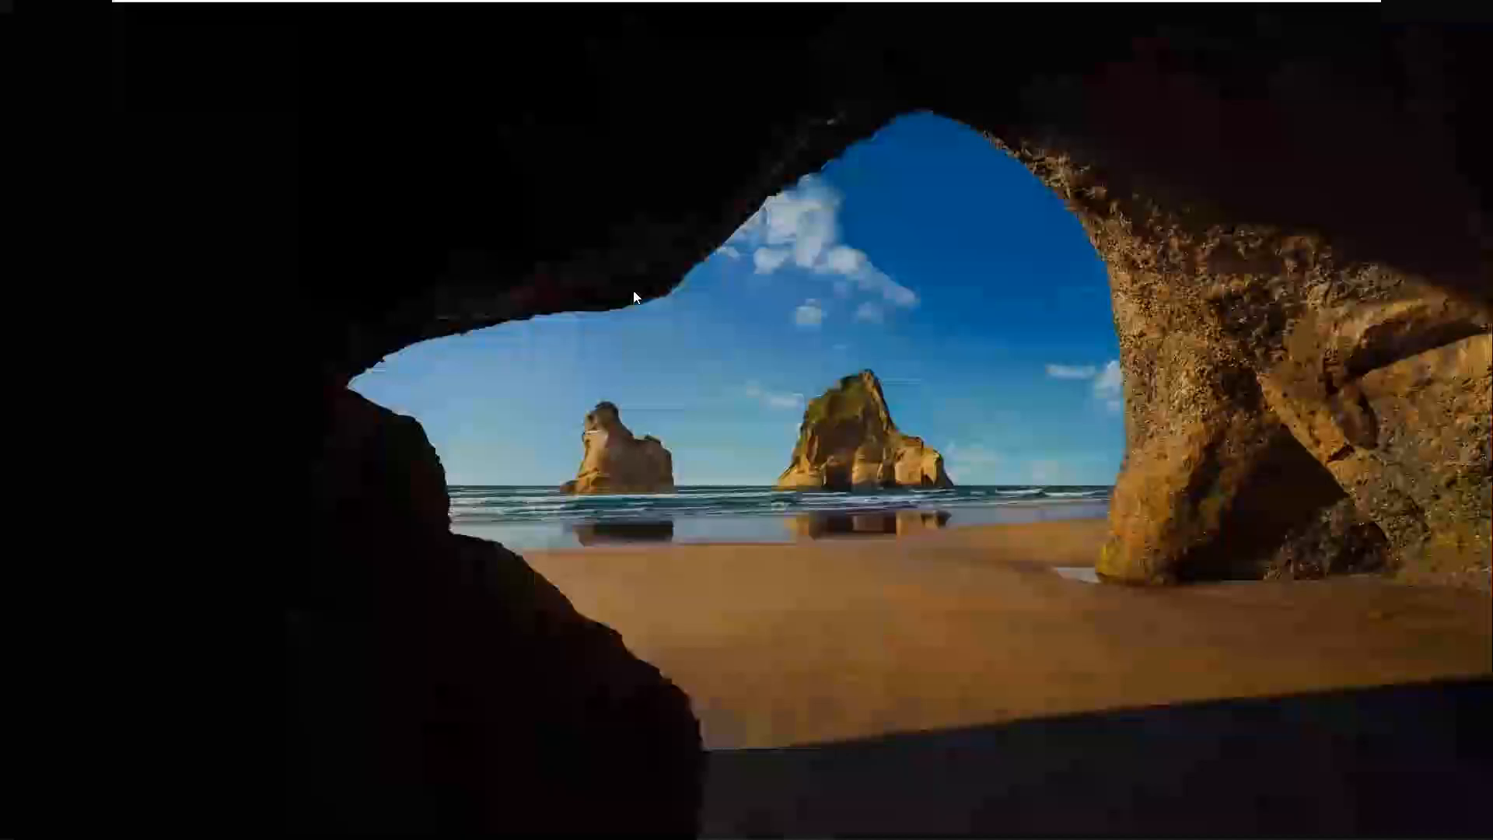
type("Password123")
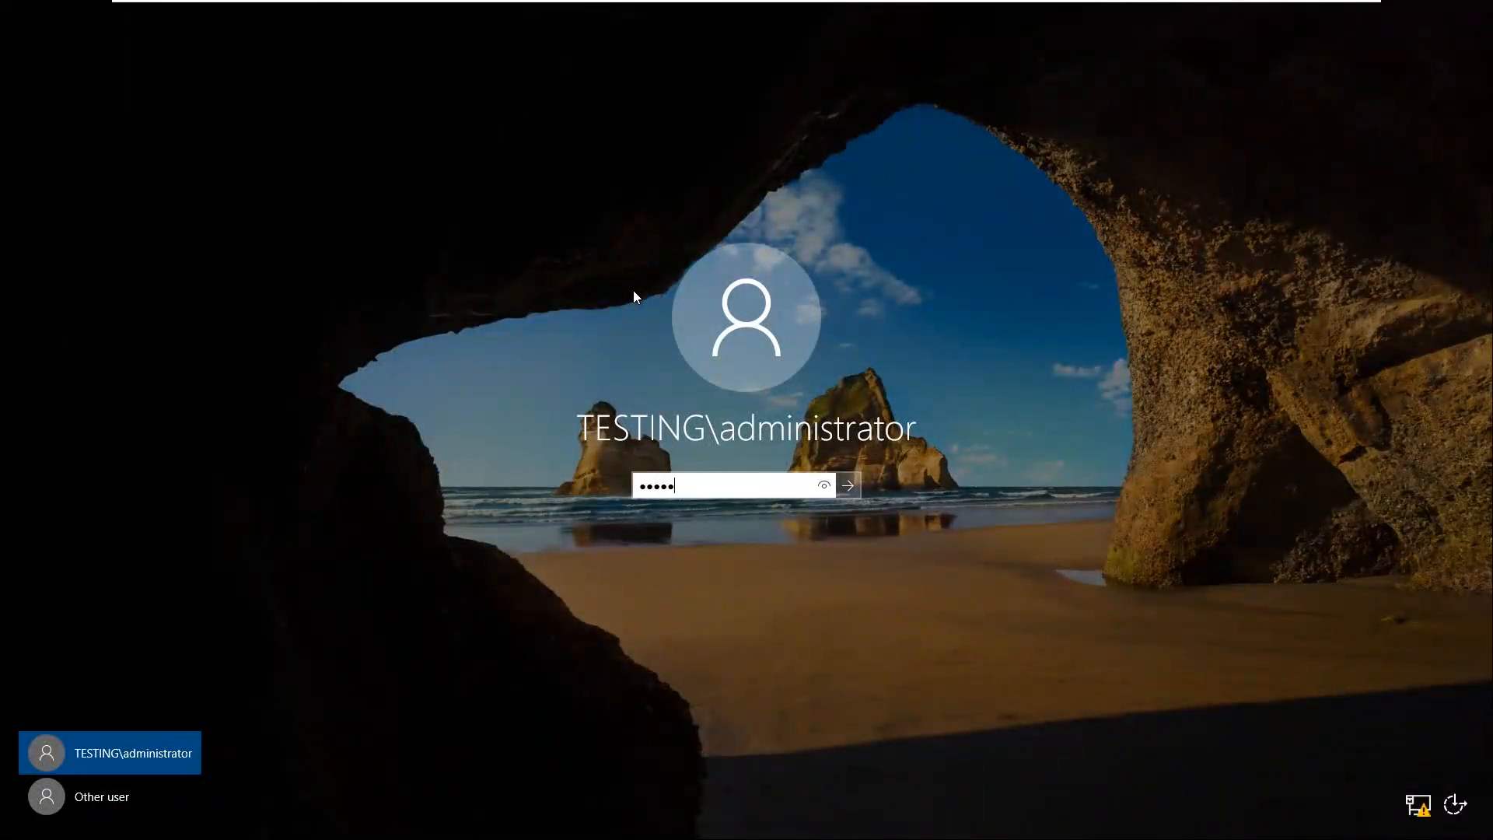
type("!@")
key("Return")
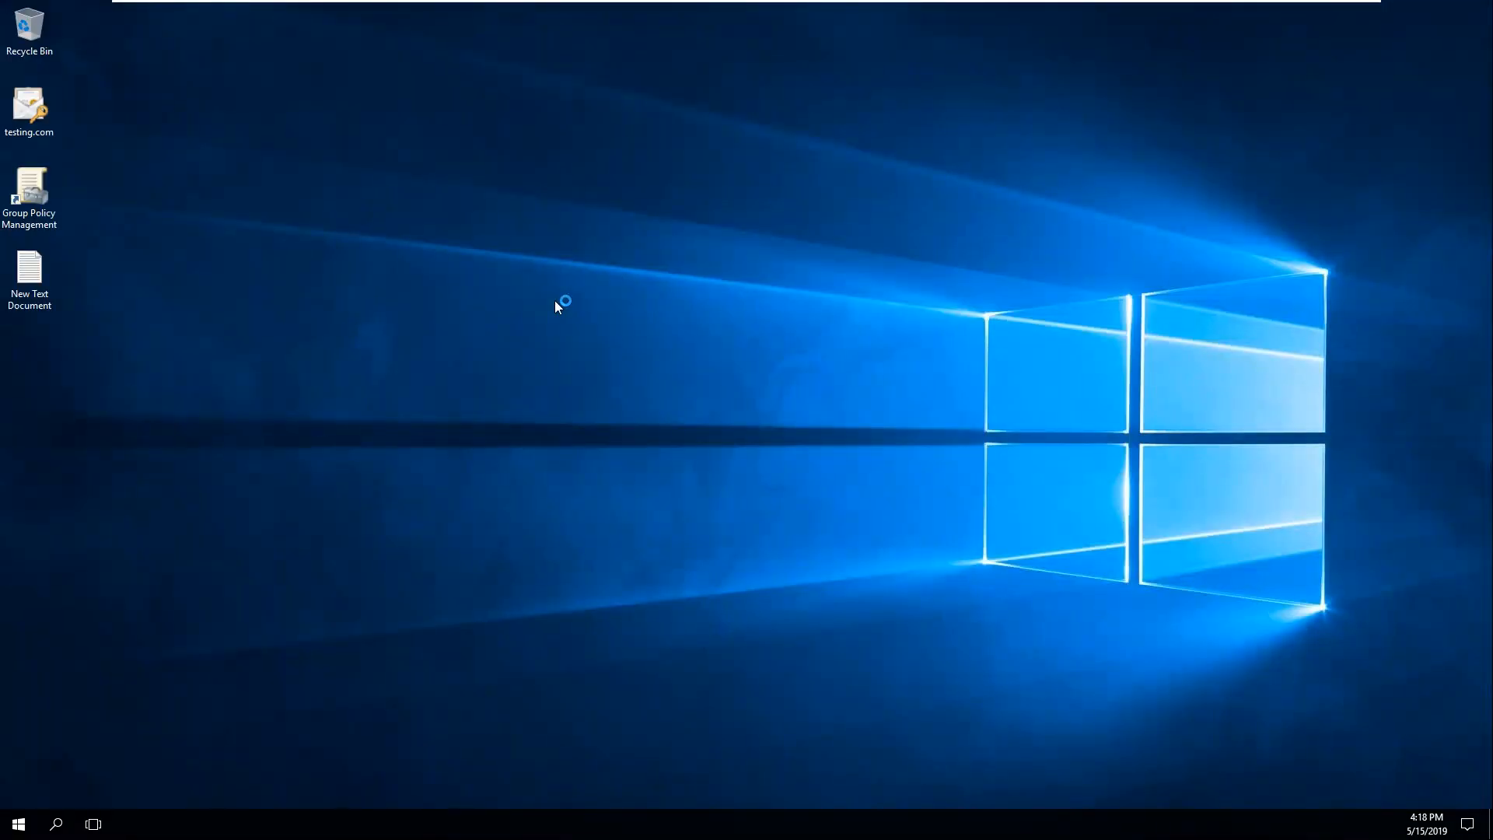
right_click(596, 123)
Step: Refresh the SVR02-AD2 desktop, close Server Manager, and bring up the Start menu
left_click(613, 171)
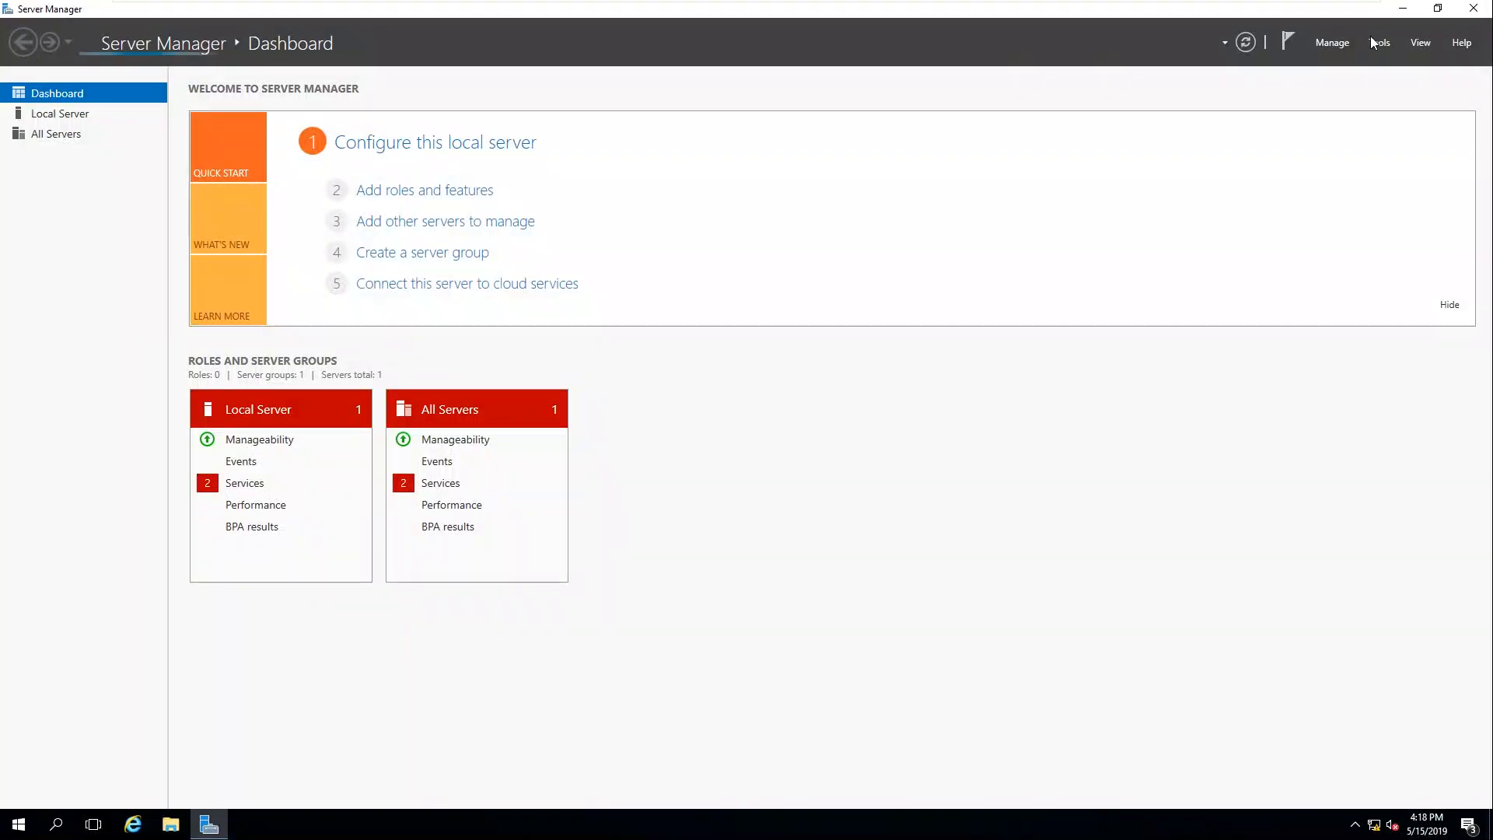
left_click(1375, 46)
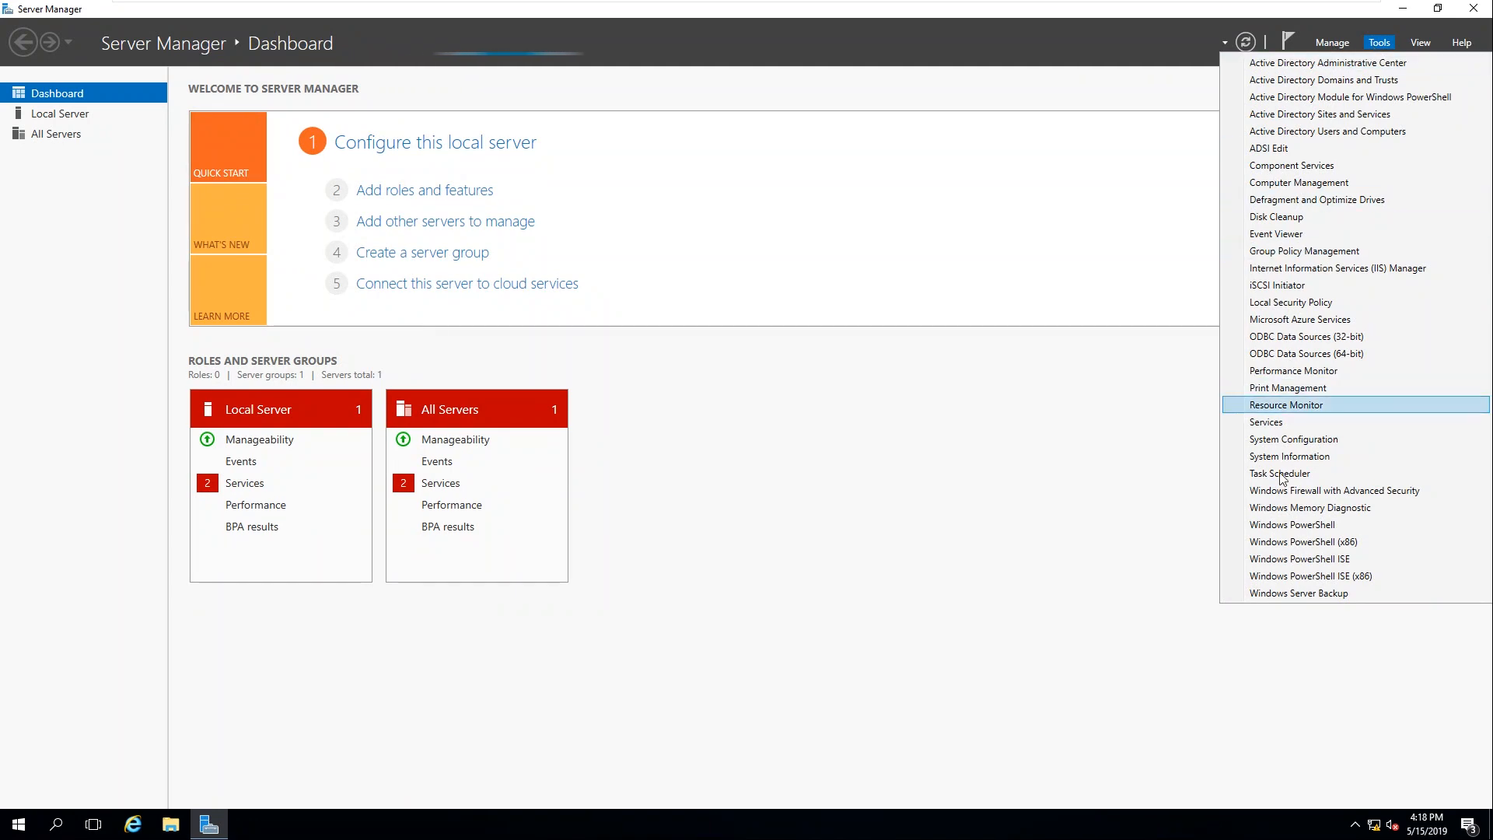
left_click(1045, 217)
left_click(1471, 11)
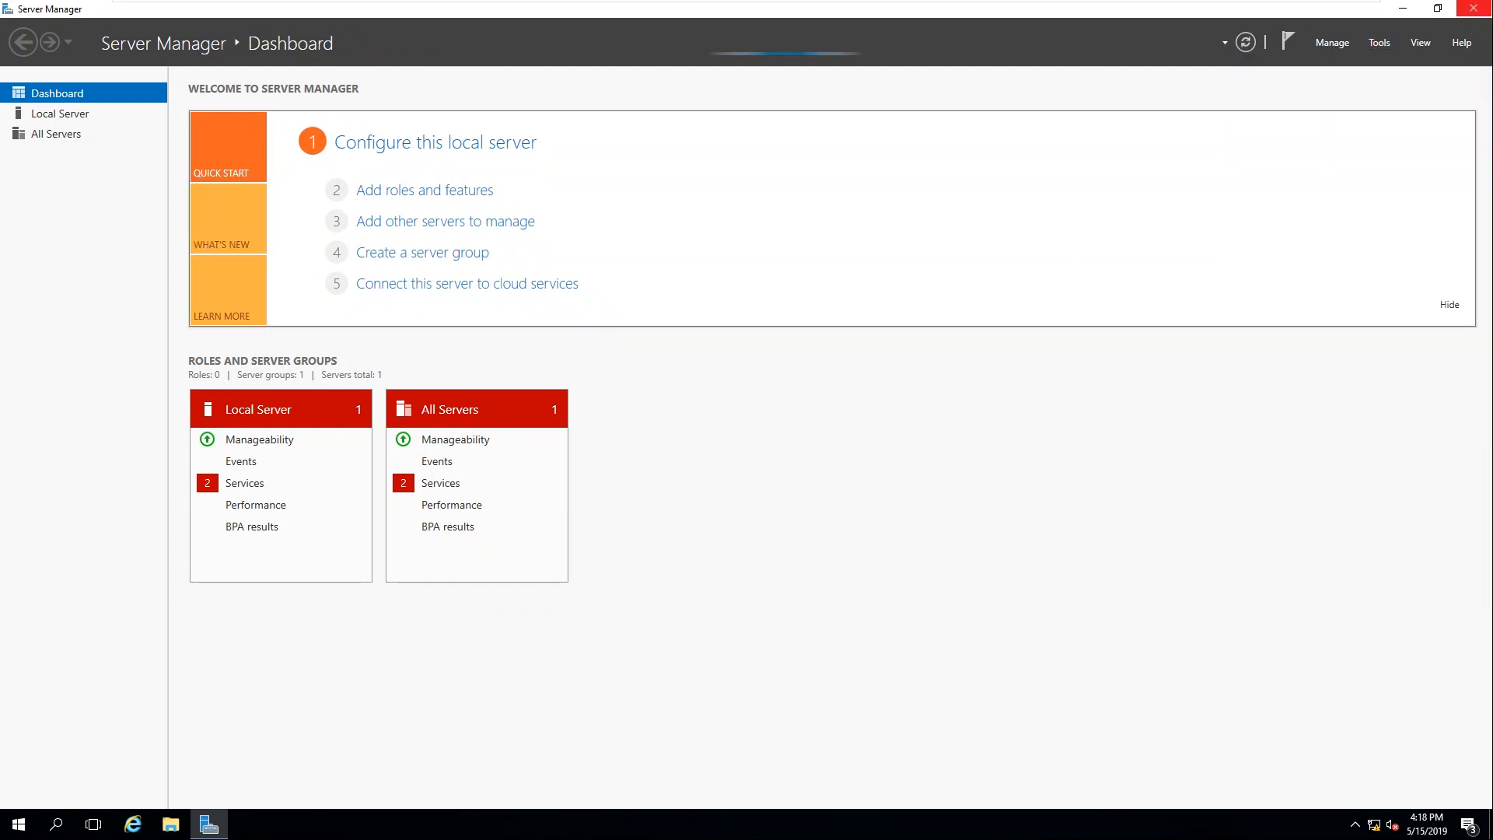
left_click(19, 823)
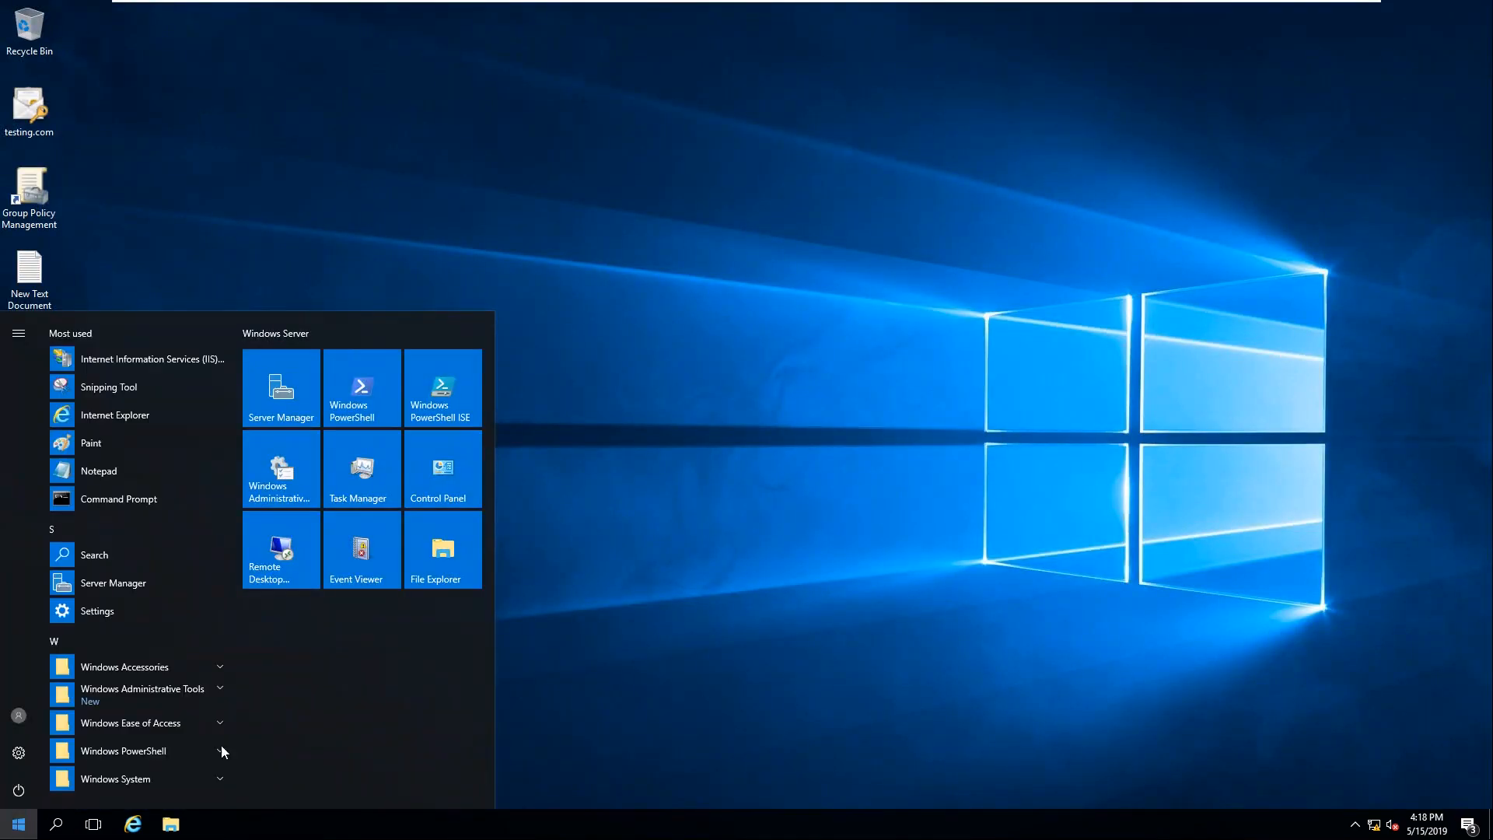
Step: Relaunch Server Manager from Start, check its Tools menu, then close it
left_click(282, 395)
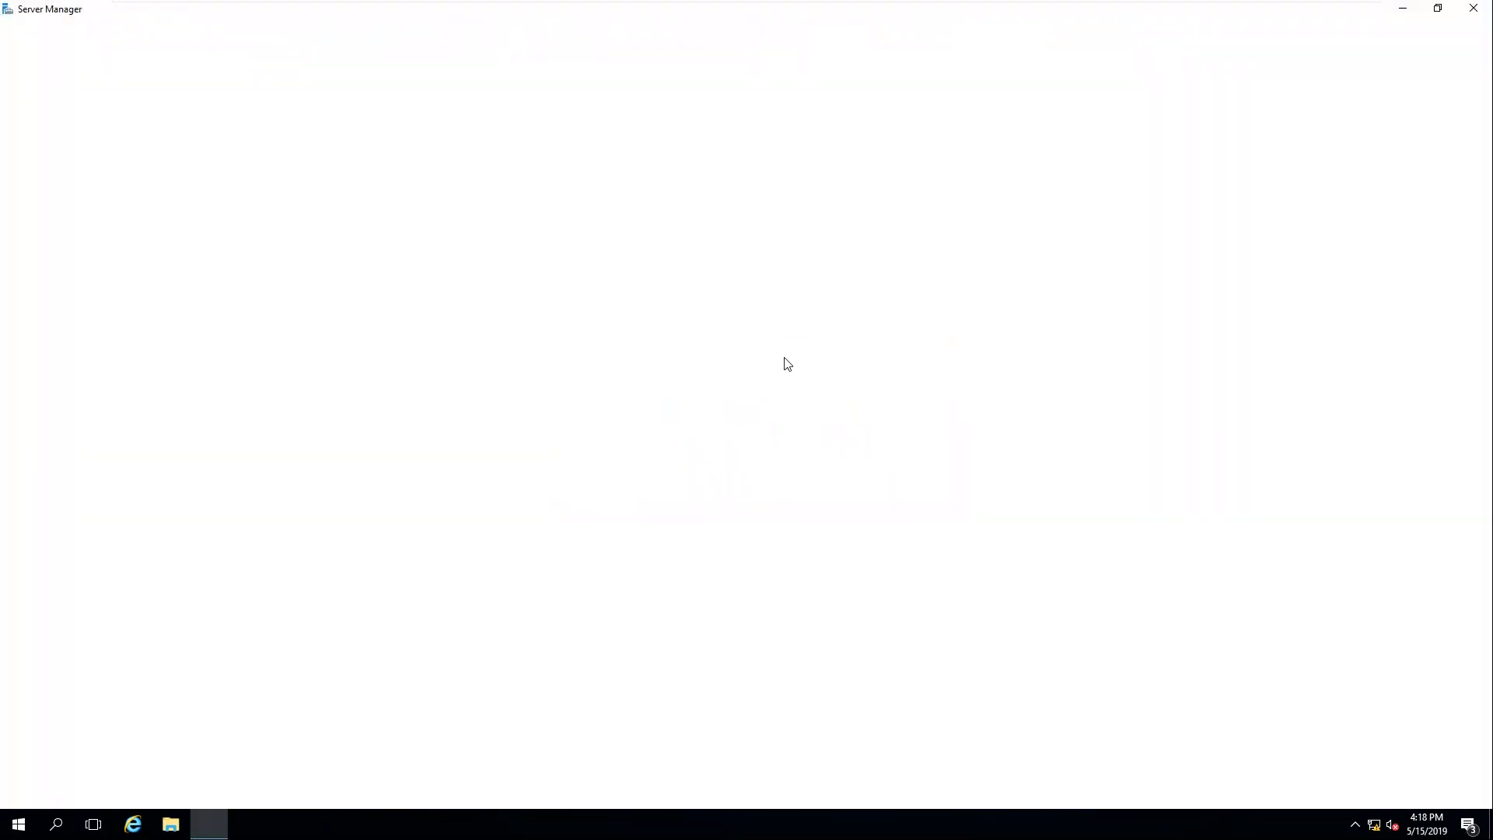
left_click(1376, 44)
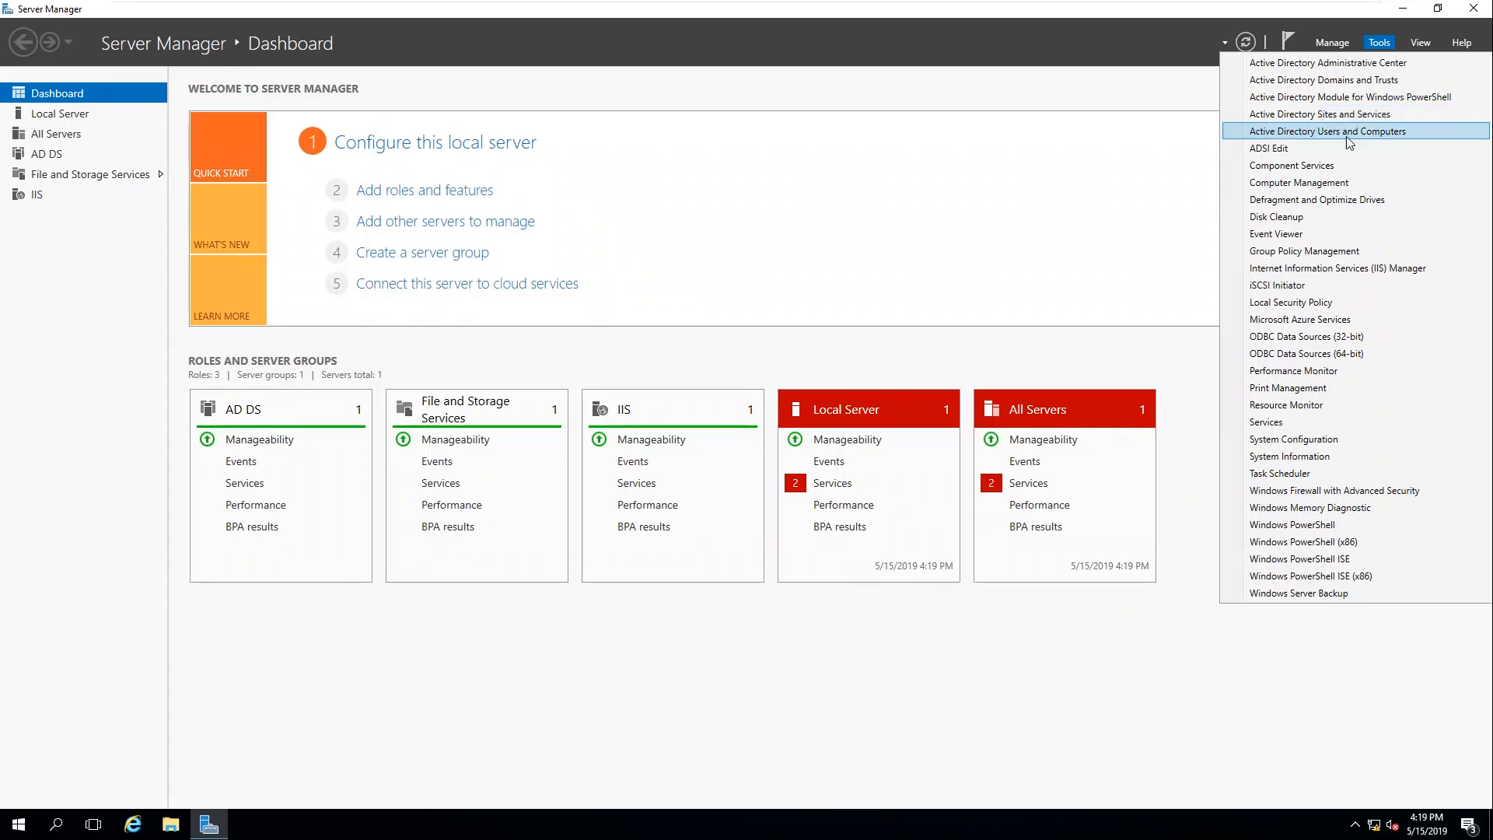
left_click(1063, 94)
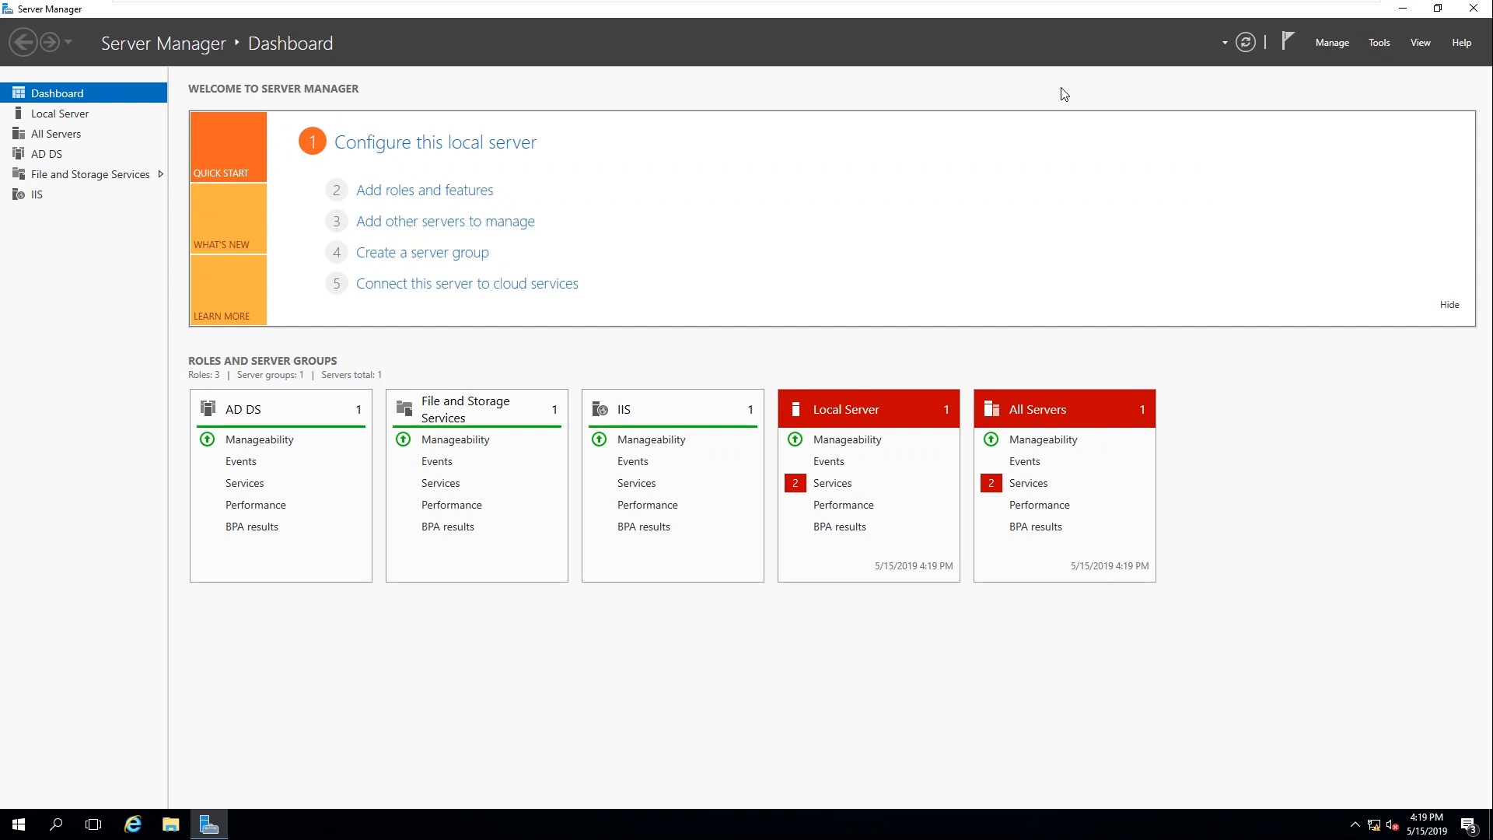
left_click(1473, 9)
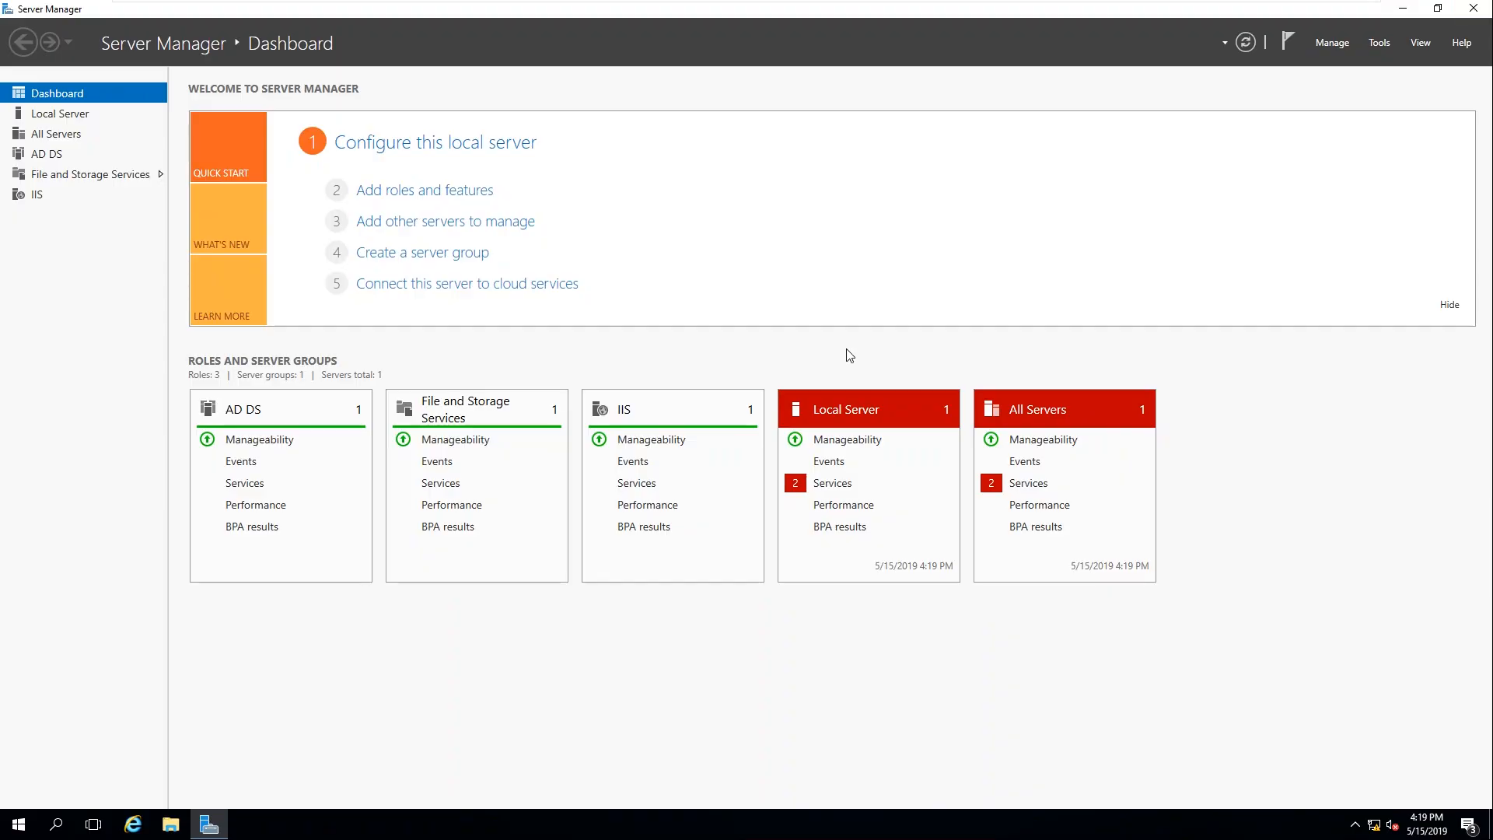
Step: Open Command Prompt on SVR02 and run ipconfig, confirming address 192.168.10.101
key("super+r")
type("cmd")
key("Return")
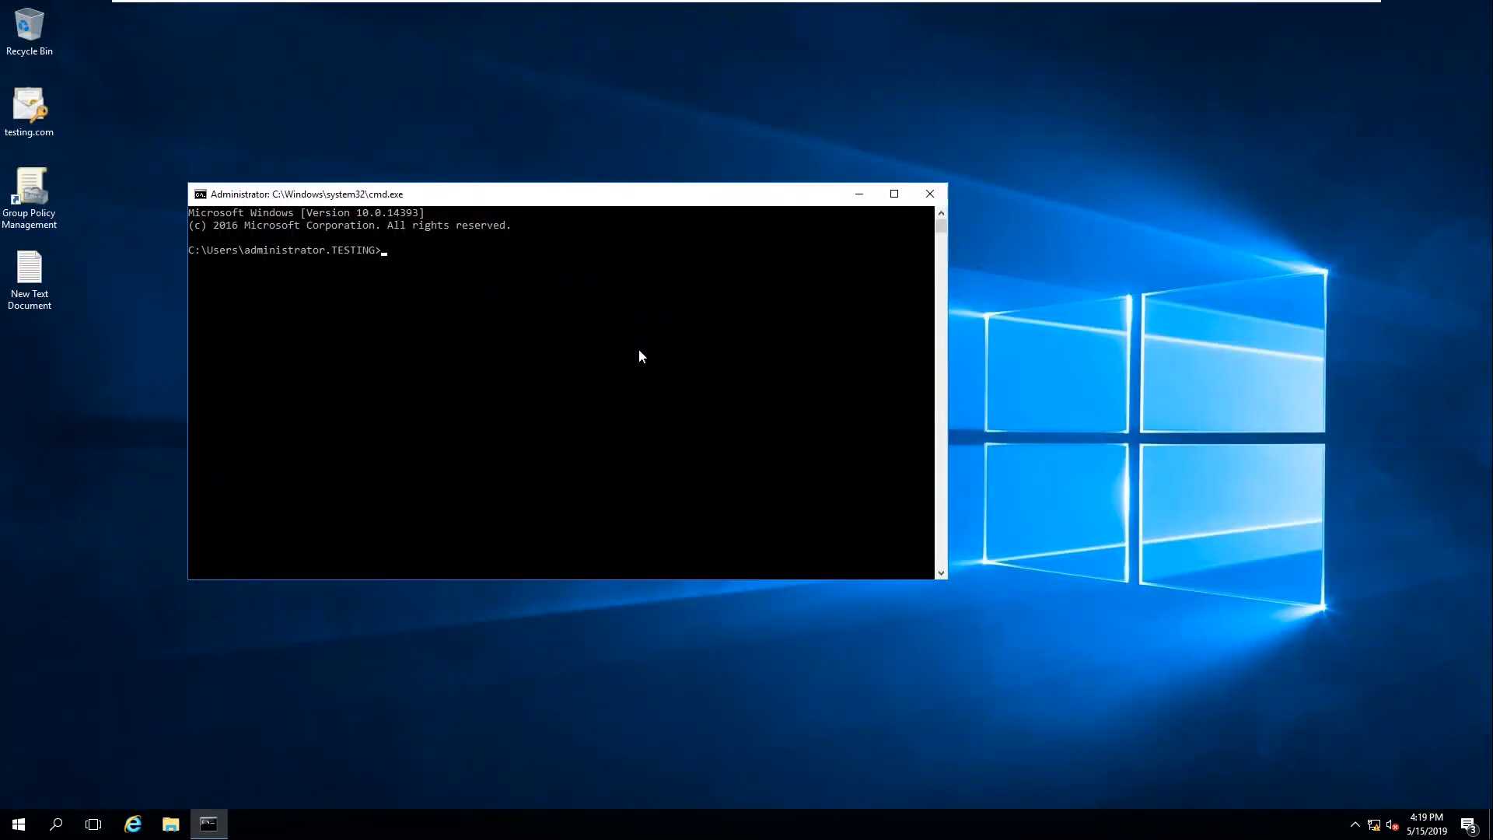
type("ipcondfig")
key("BackSpace")
key("BackSpace")
key("BackSpace")
type("fig")
key("Return")
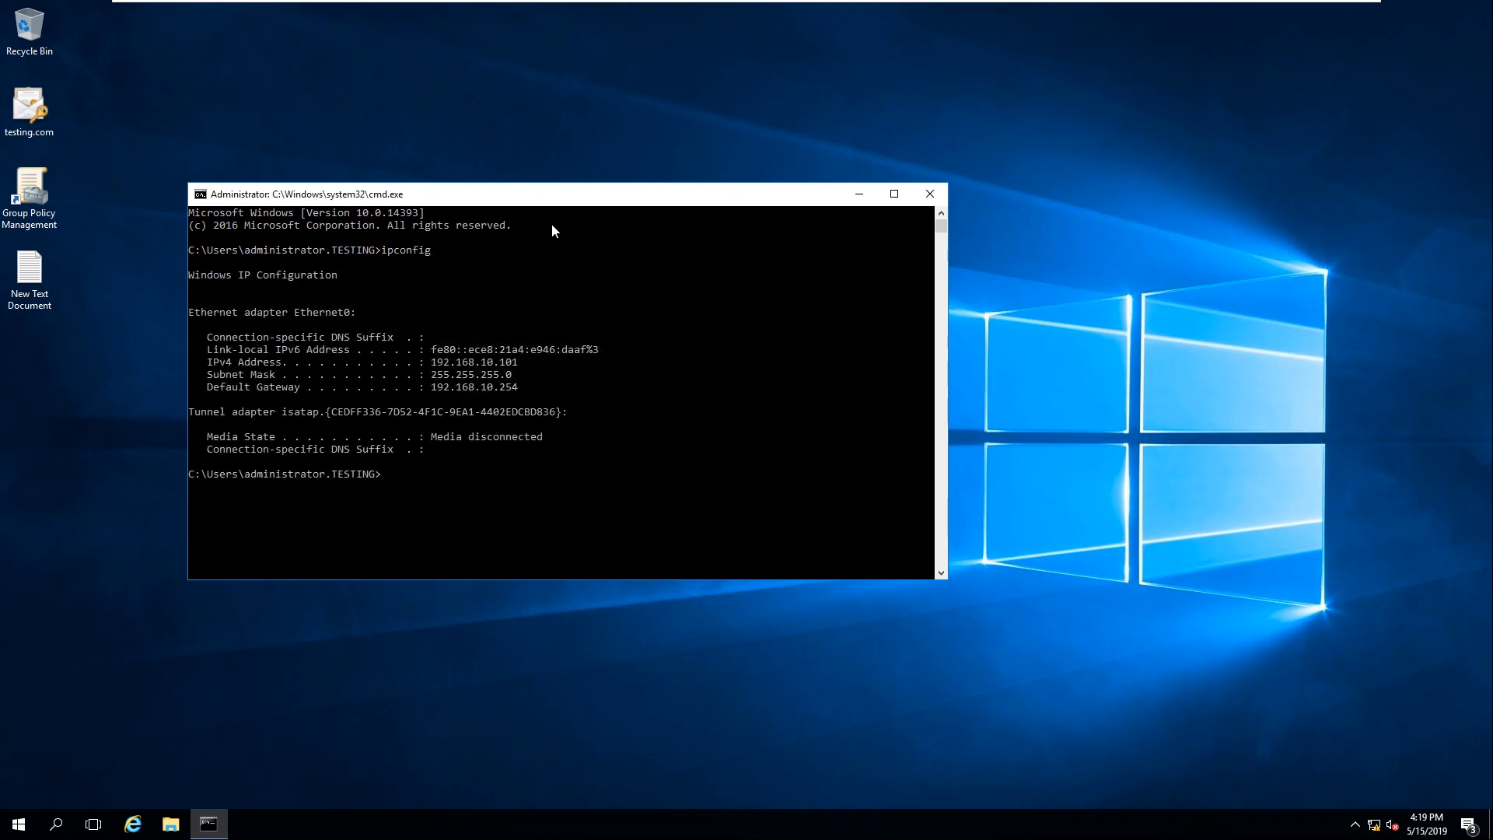
left_click_drag(557, 203, 755, 134)
mouse_move(828, 3)
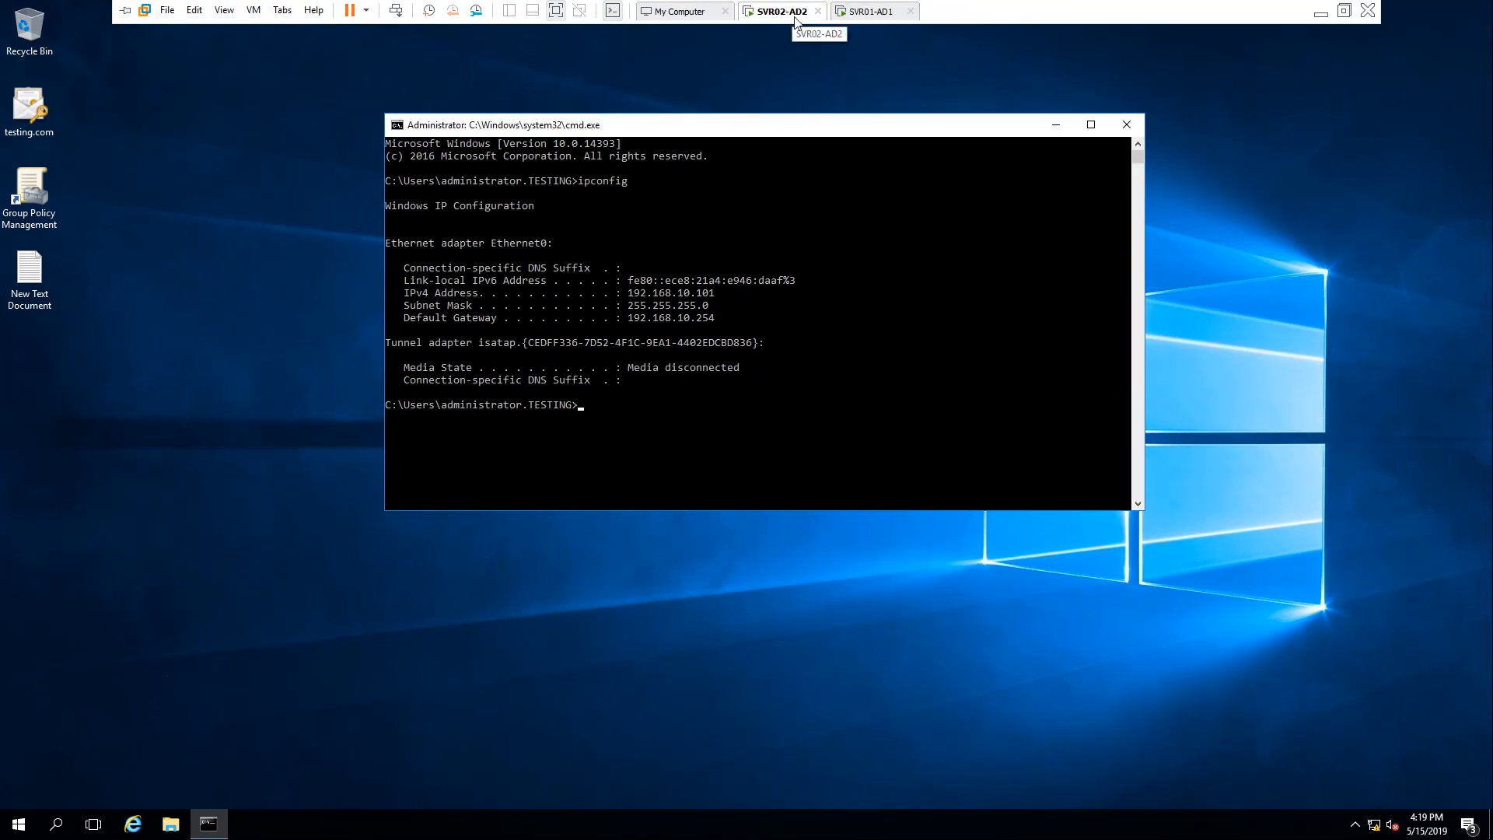
left_click_drag(628, 294, 713, 294)
left_click(689, 403)
Step: Ping 192.168.10.100 and confirm replies come back
type("pin")
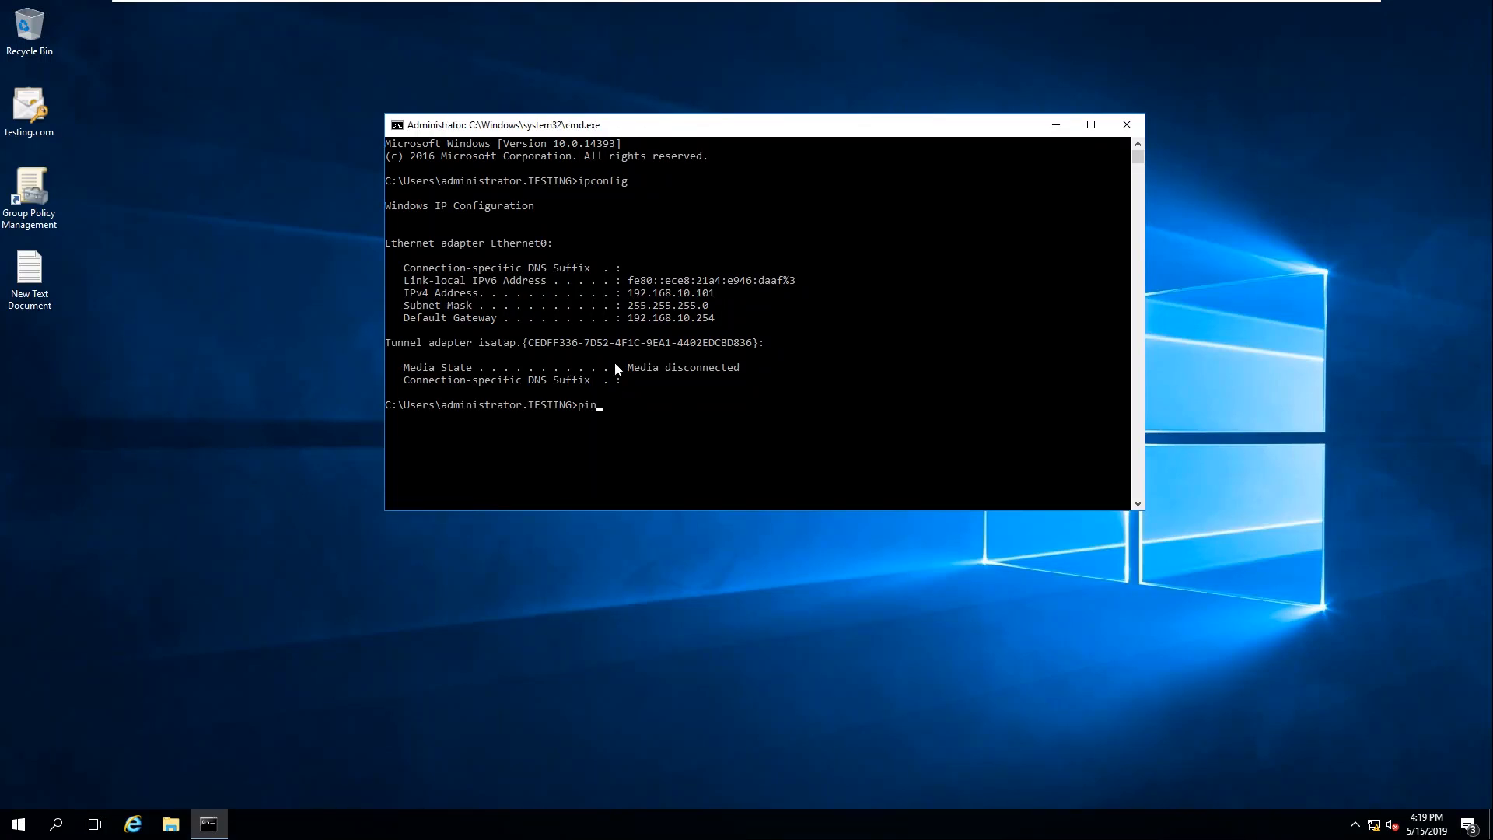
left_click_drag(642, 293, 744, 283)
left_click_drag(618, 430, 622, 433)
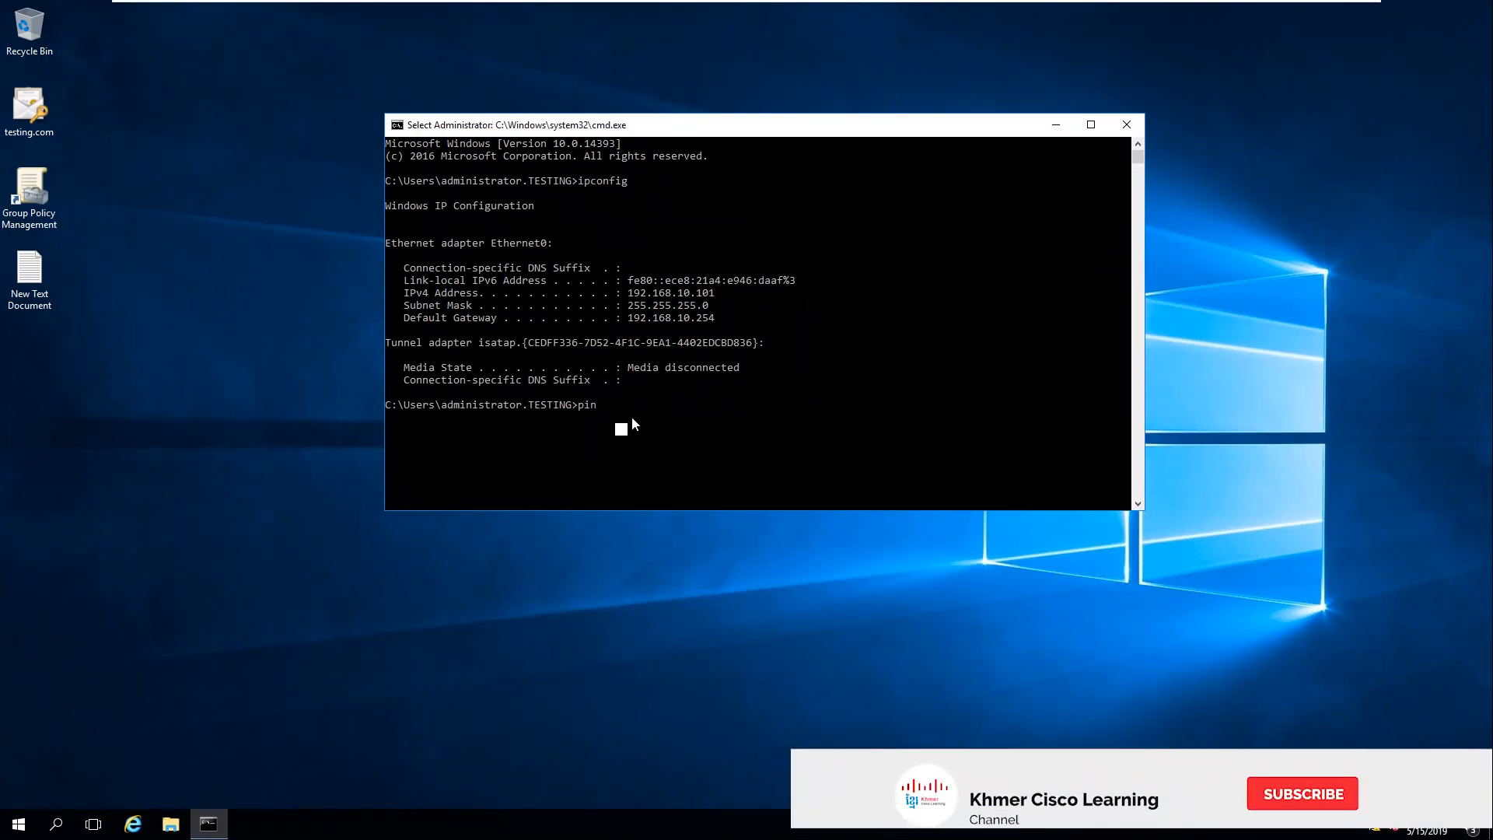
type("g 192.168.")
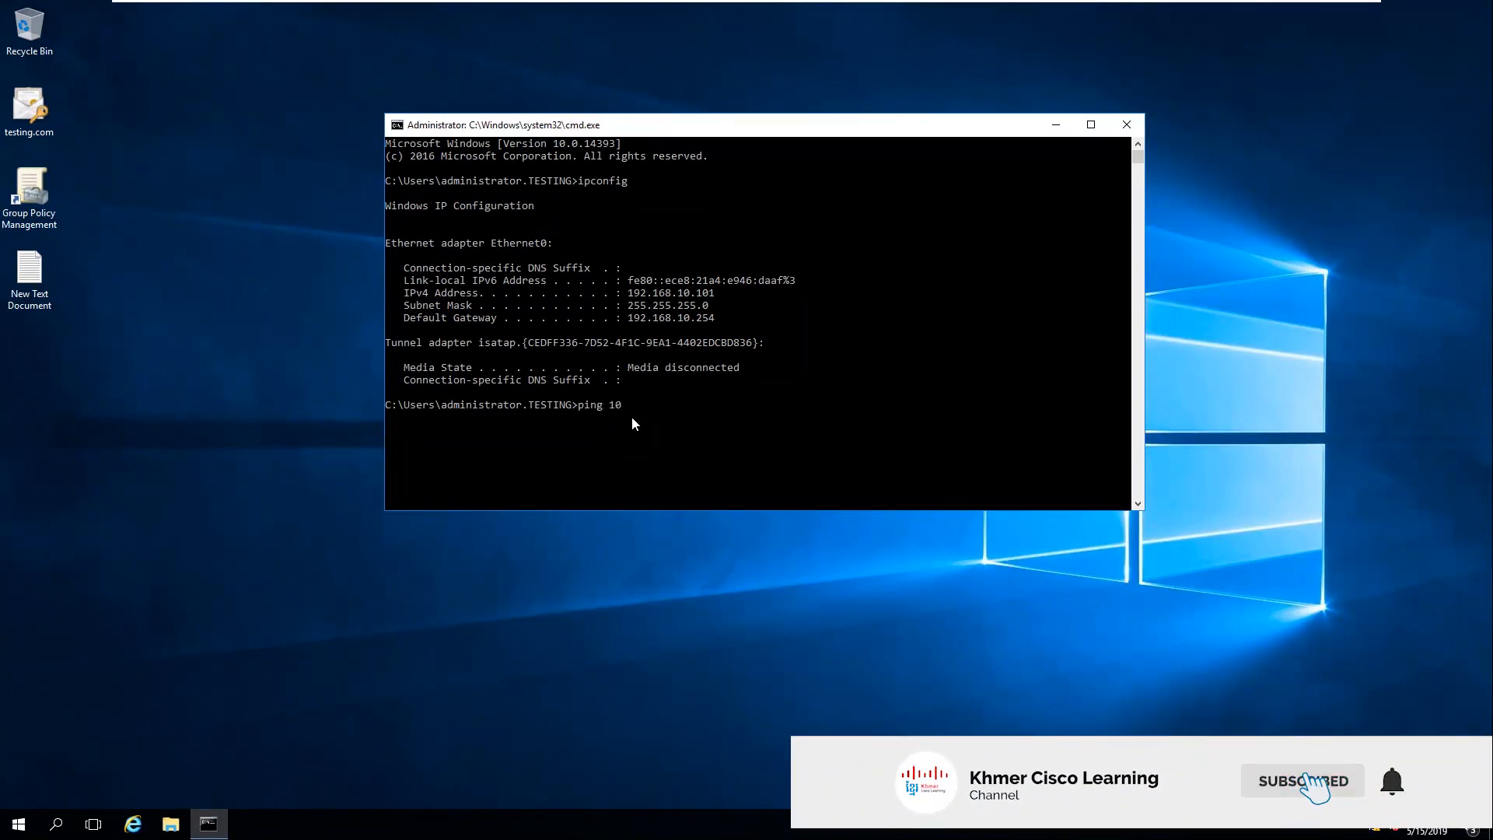
type("10/.")
type(".100")
key("Return")
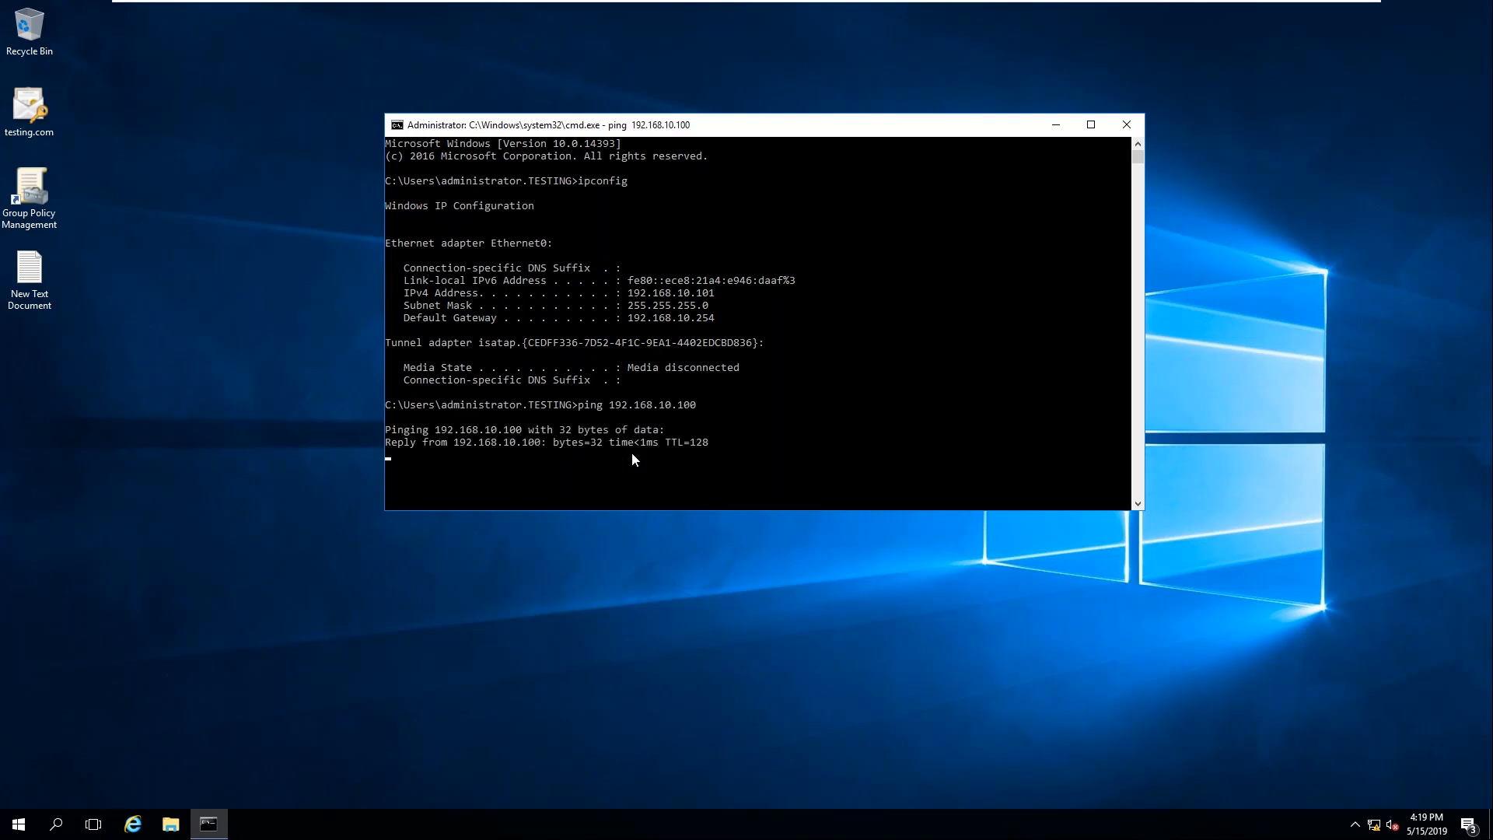
left_click(572, 403)
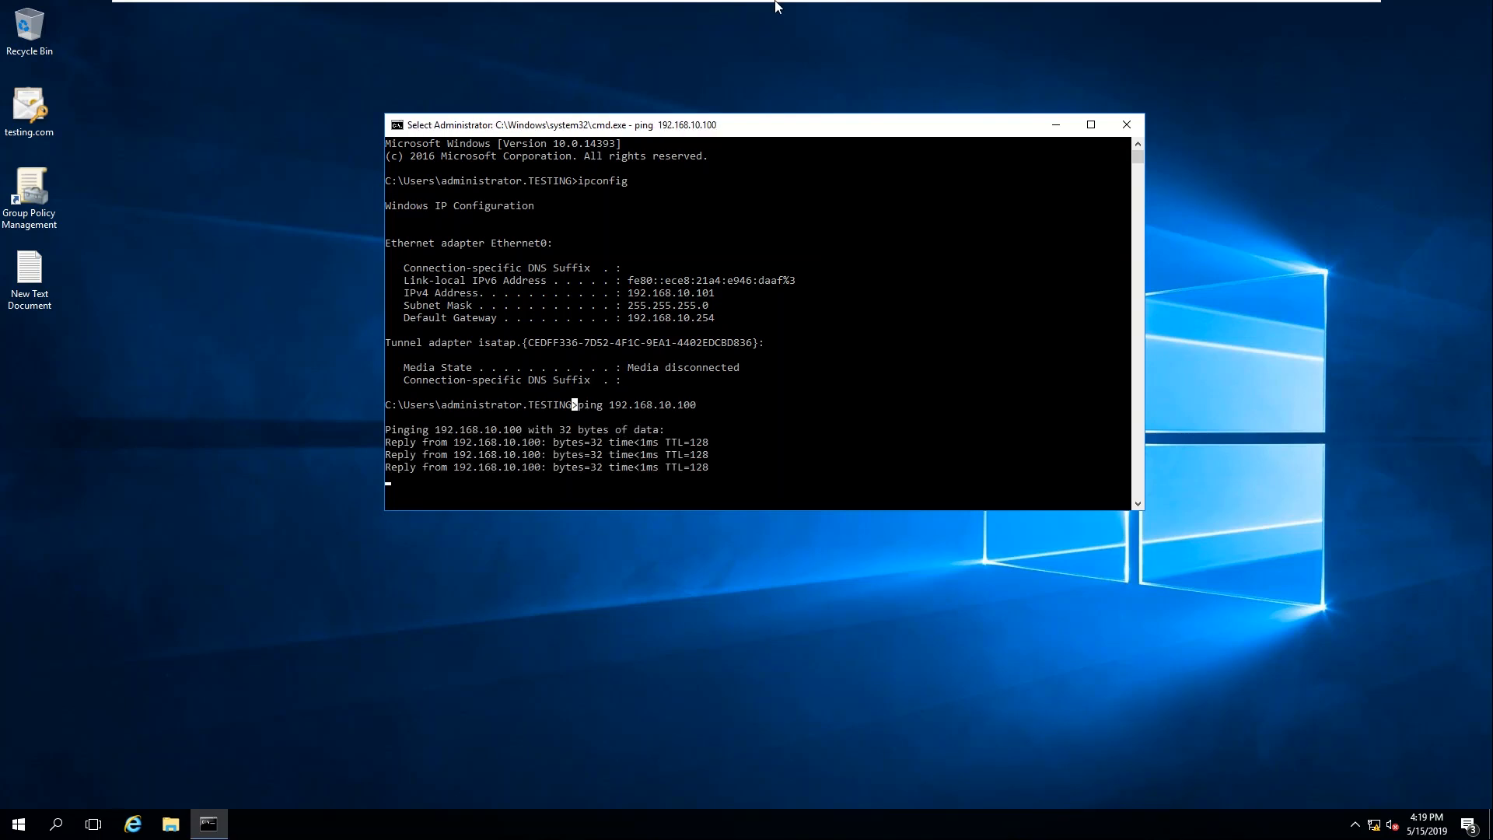
Step: On SVR01-AD1, open Command Prompt via cmd and run ipconfig
mouse_move(777, 6)
left_click(870, 11)
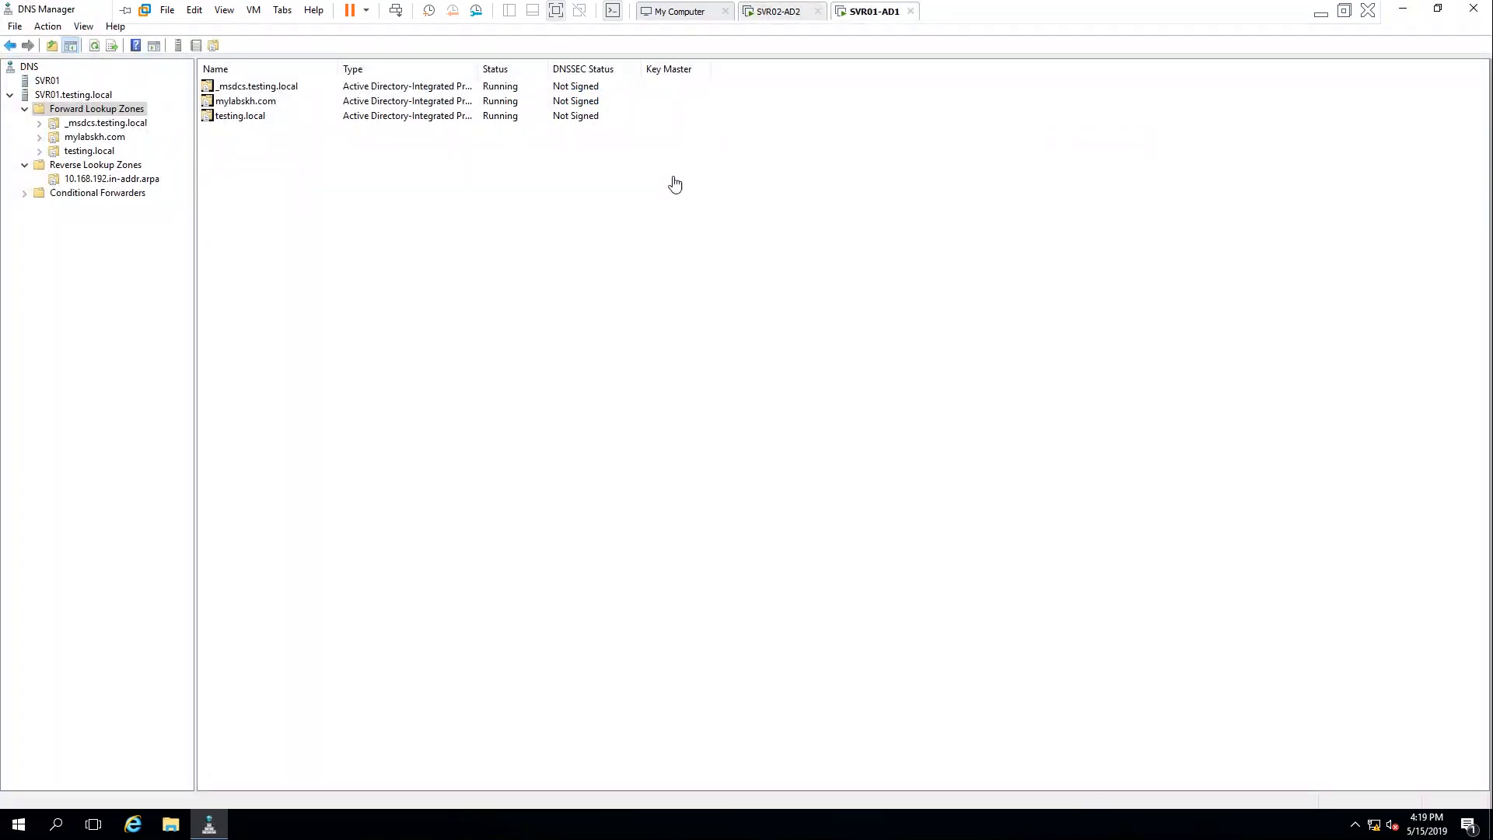
key("super+r")
type("cmd")
key("Return")
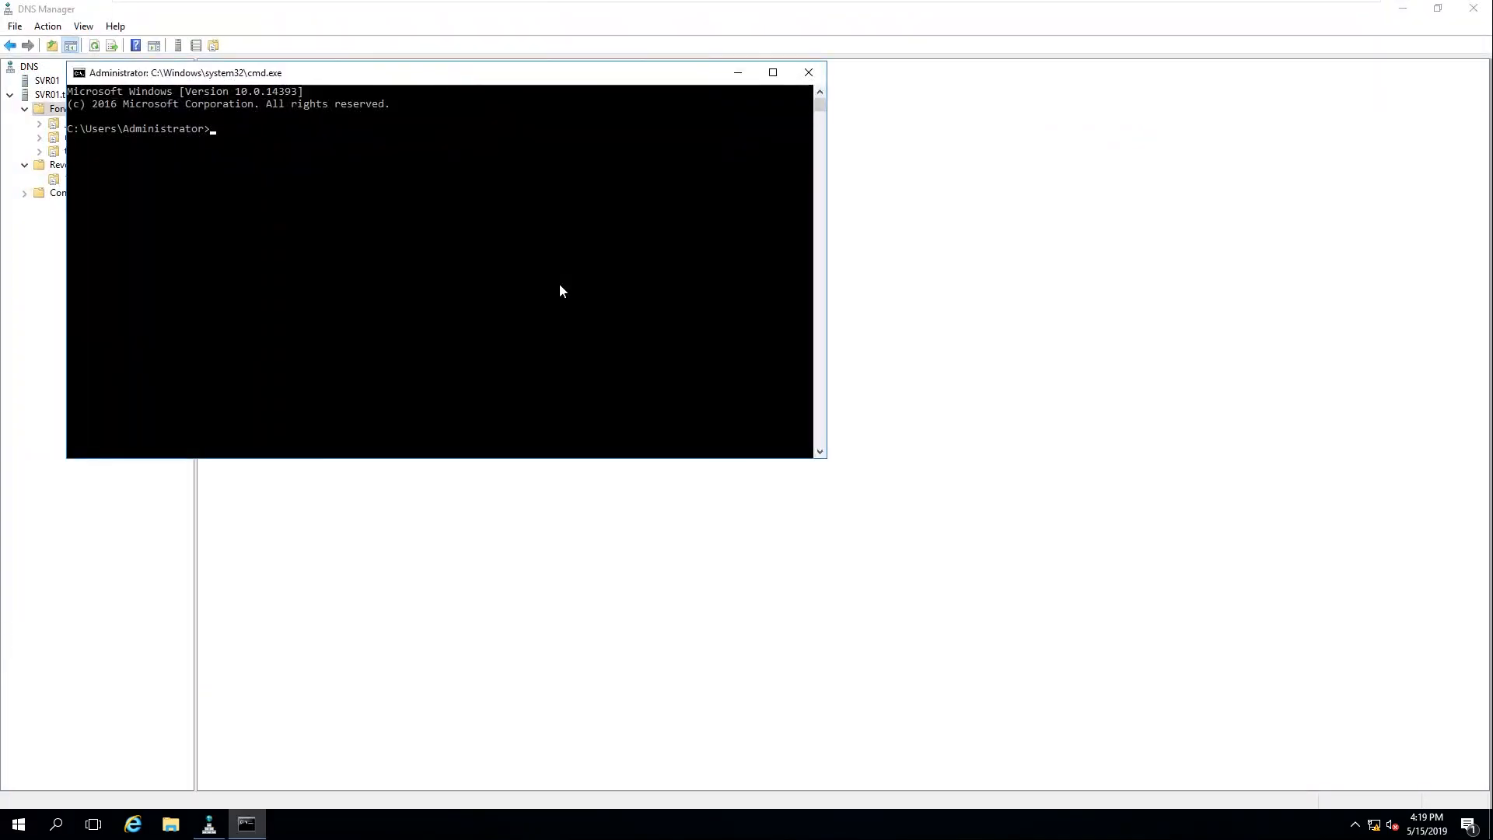
type("i")
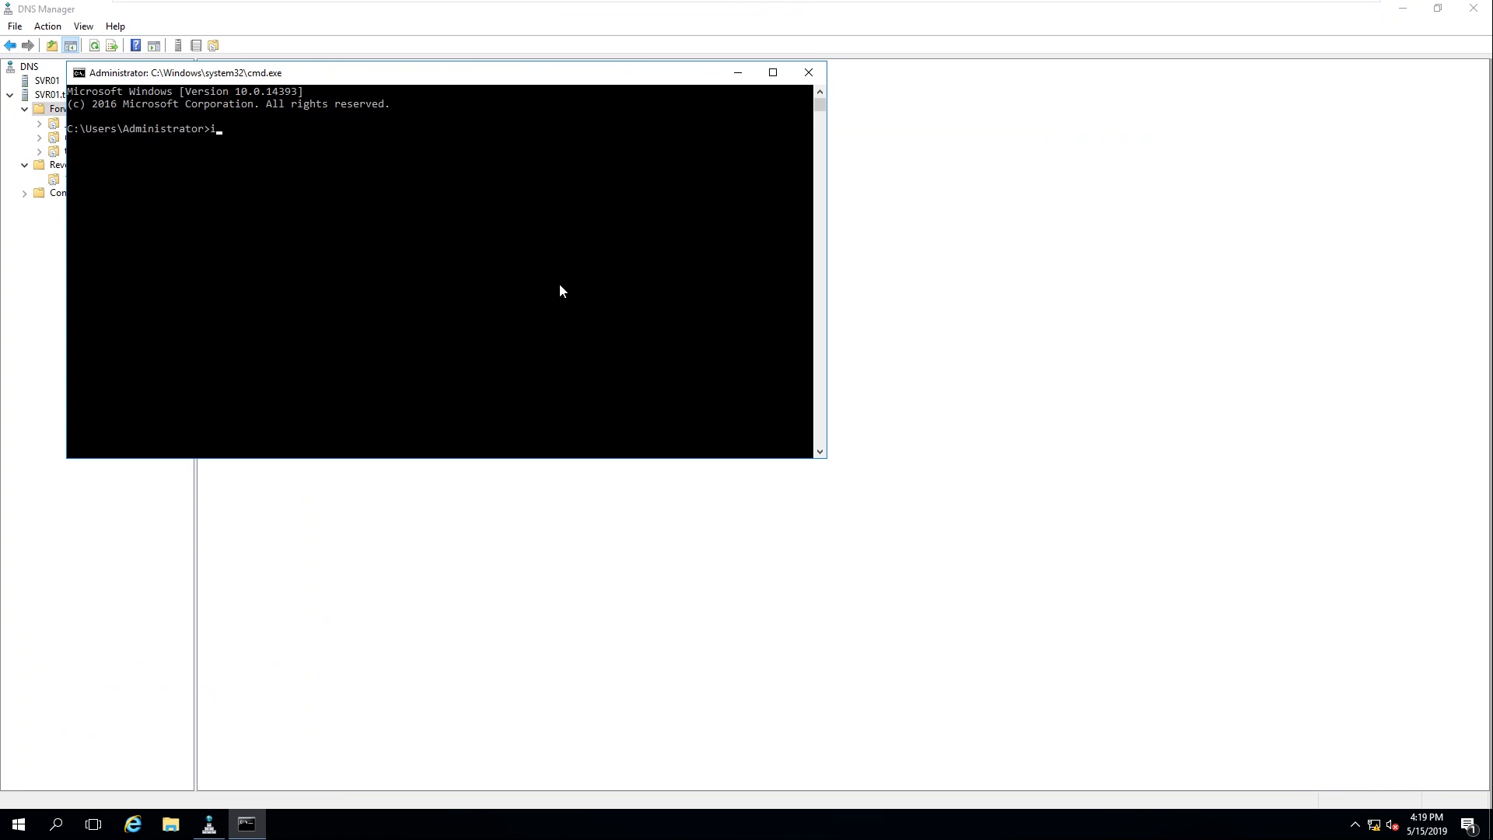
type("pconfig")
key("Return")
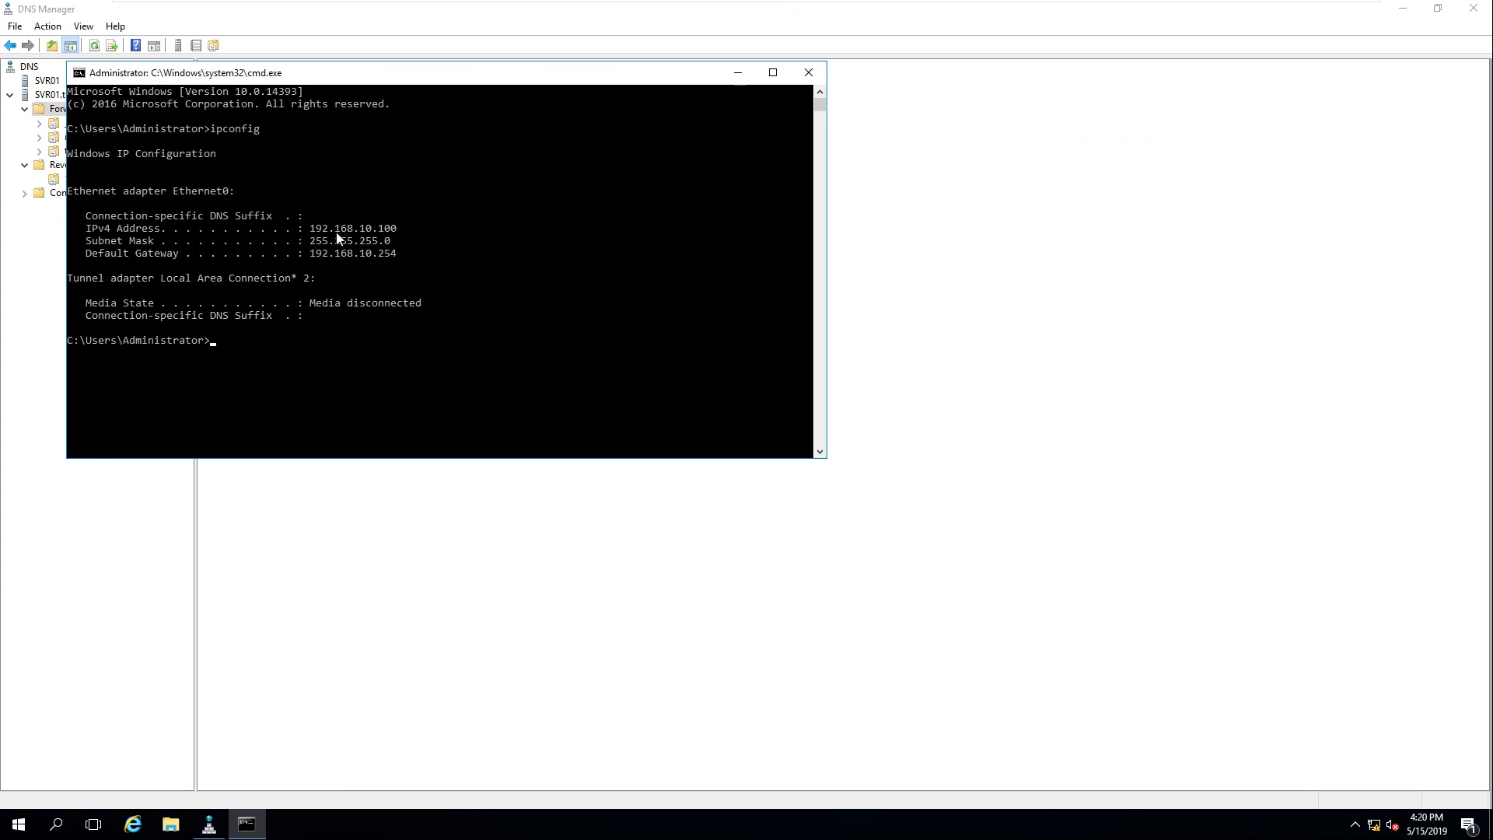
Step: Confirm SVR01's address 192.168.10.100, close the console, and return to SVR02-AD2
left_click_drag(310, 228, 419, 232)
left_click(579, 215)
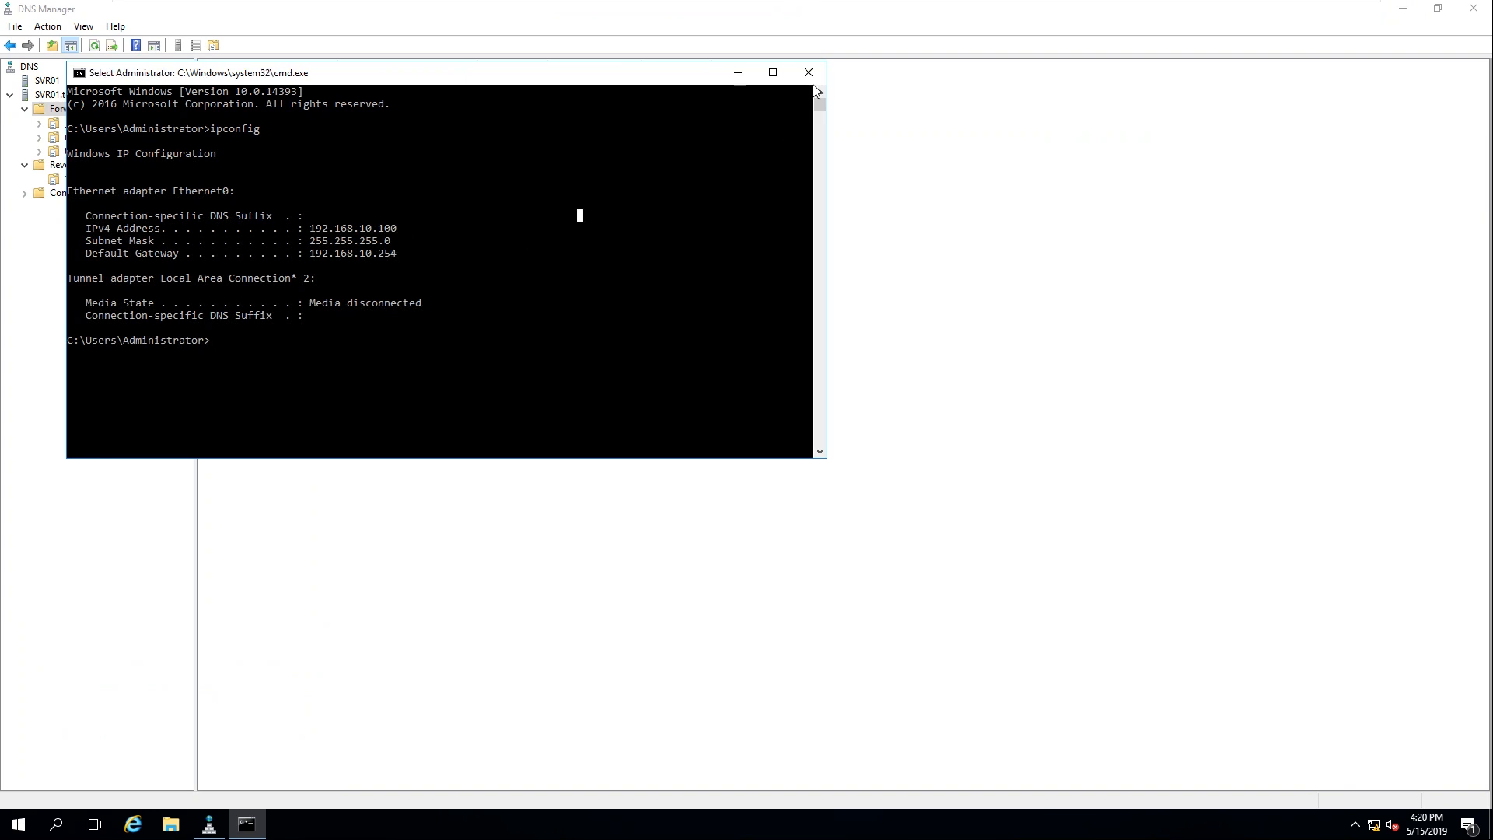
left_click(808, 72)
mouse_move(964, 4)
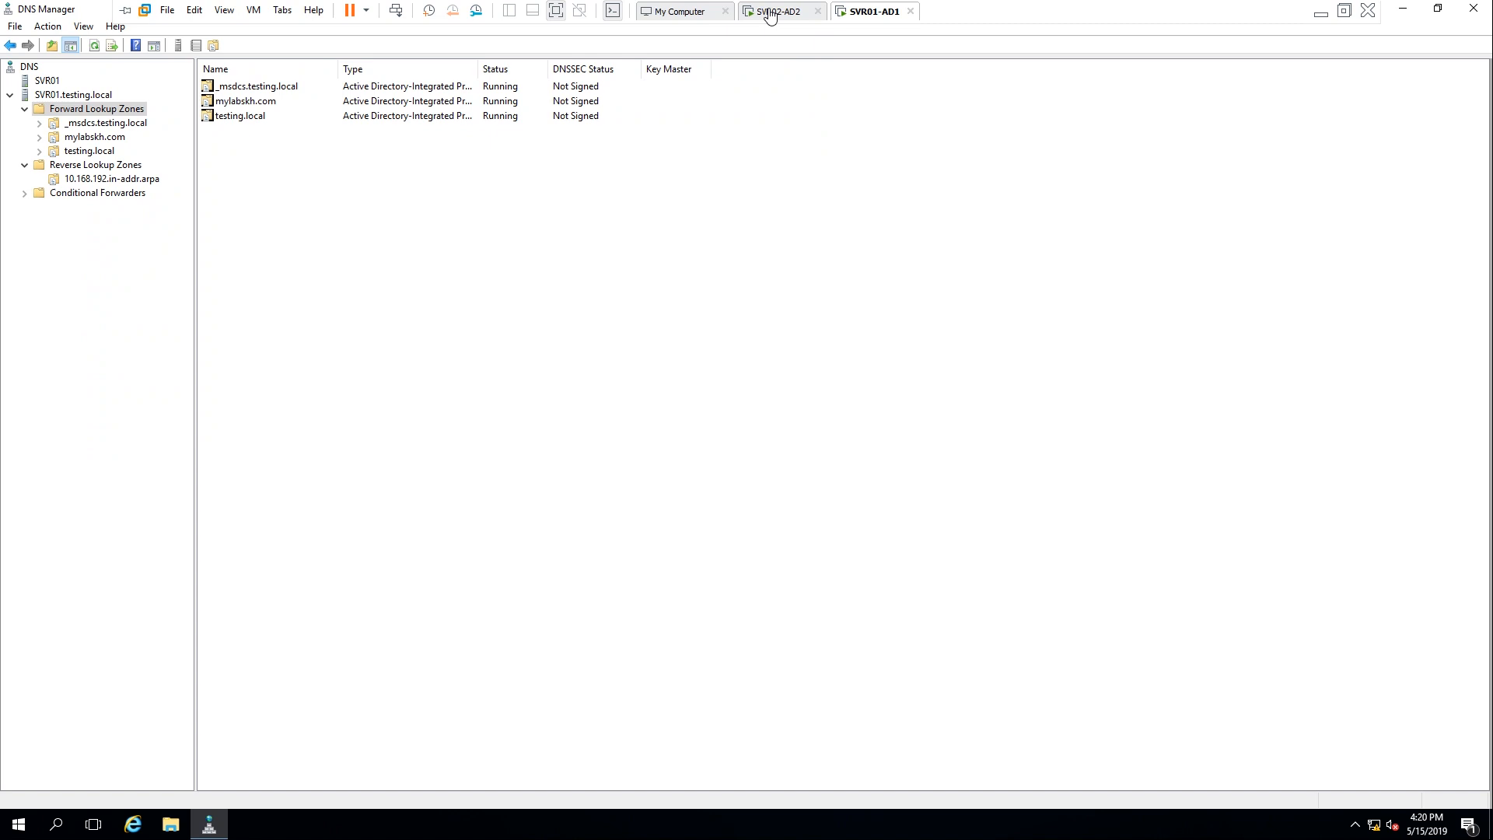
left_click(769, 12)
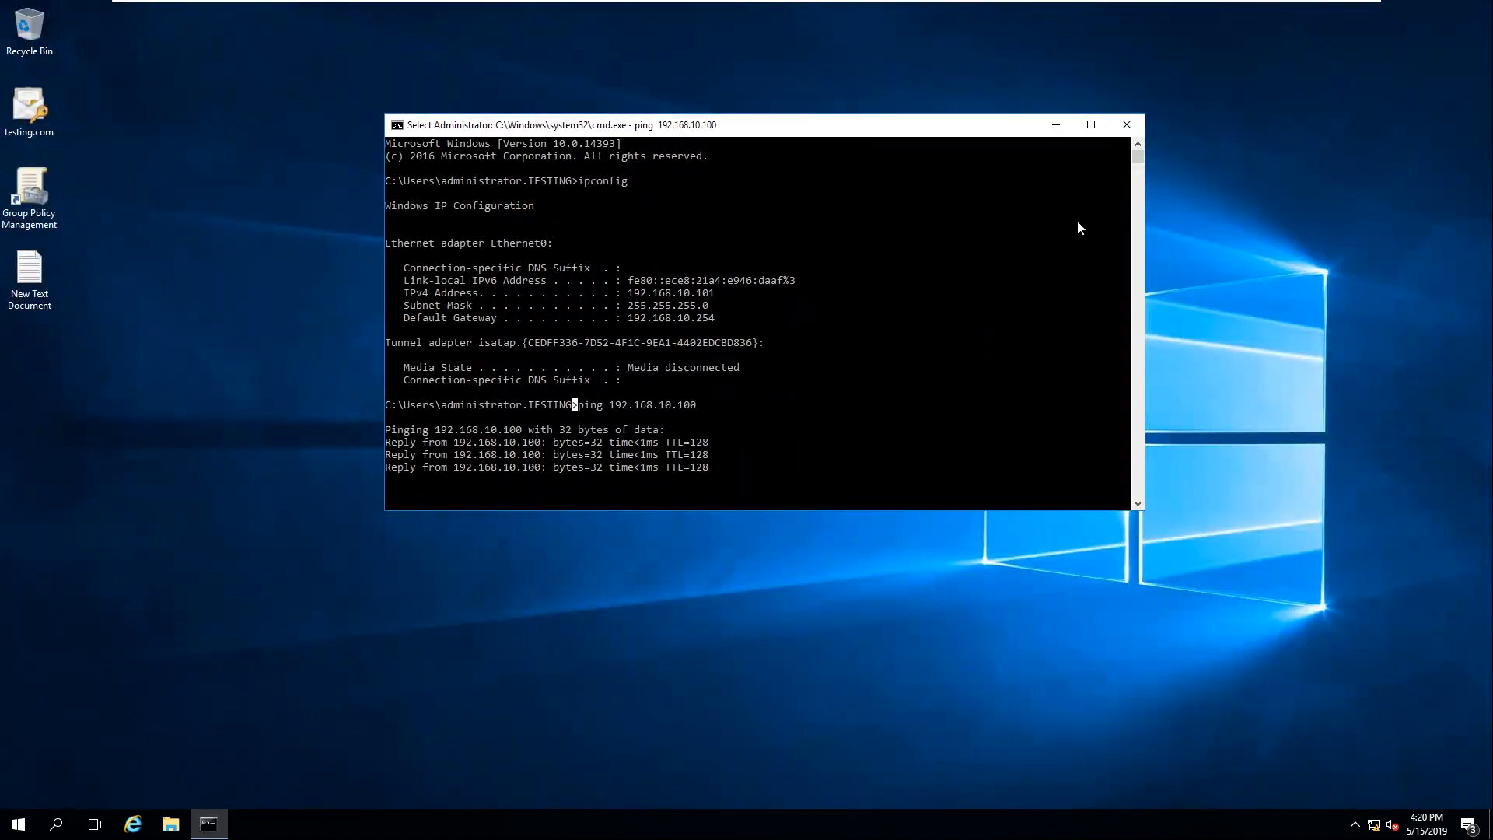
Step: Run ncpa.cpl and open the Ethernet0 connection properties
right_click(202, 304)
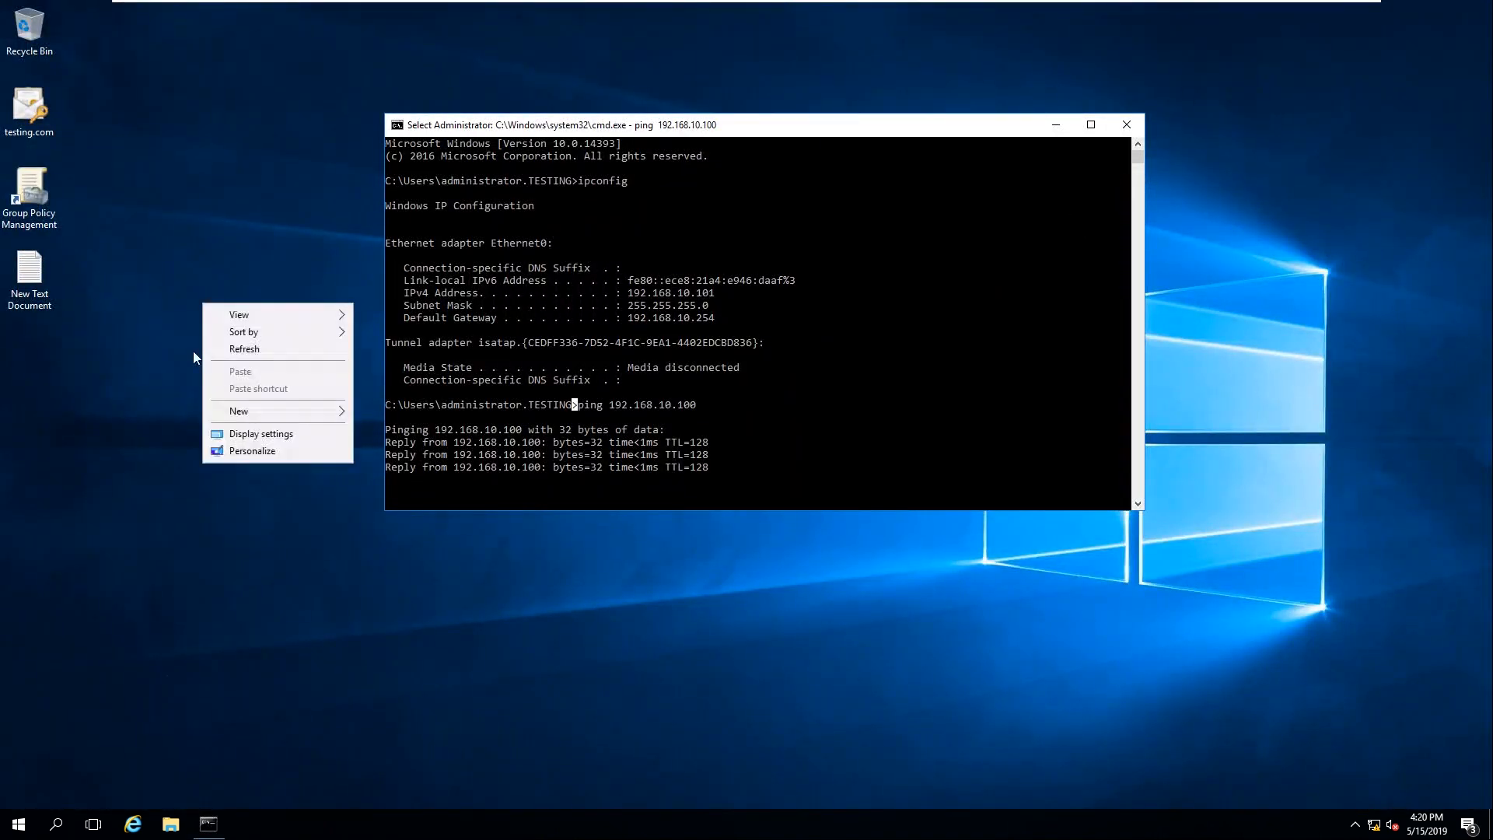
left_click(244, 349)
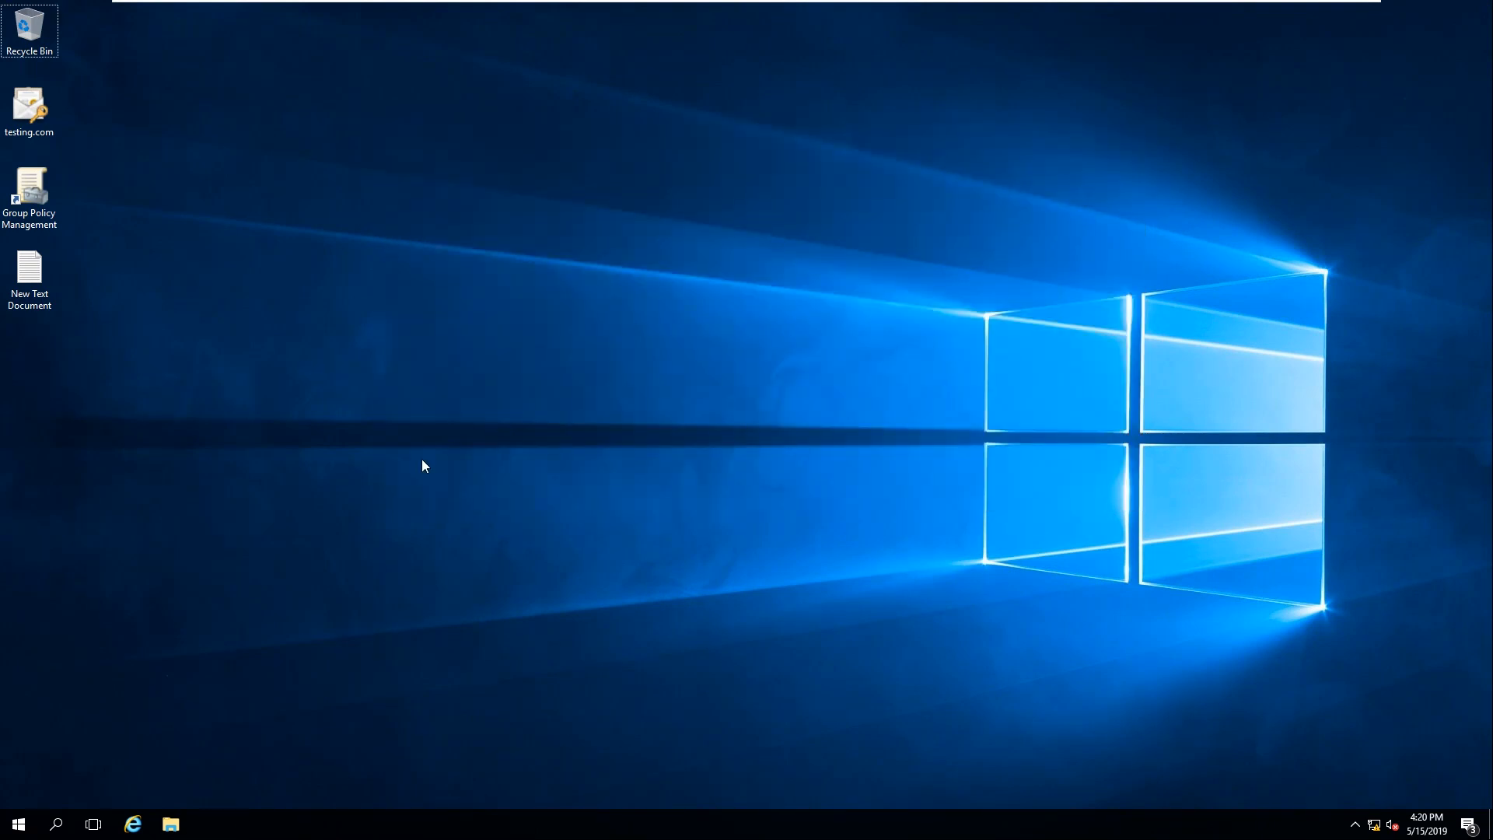
key("super+r")
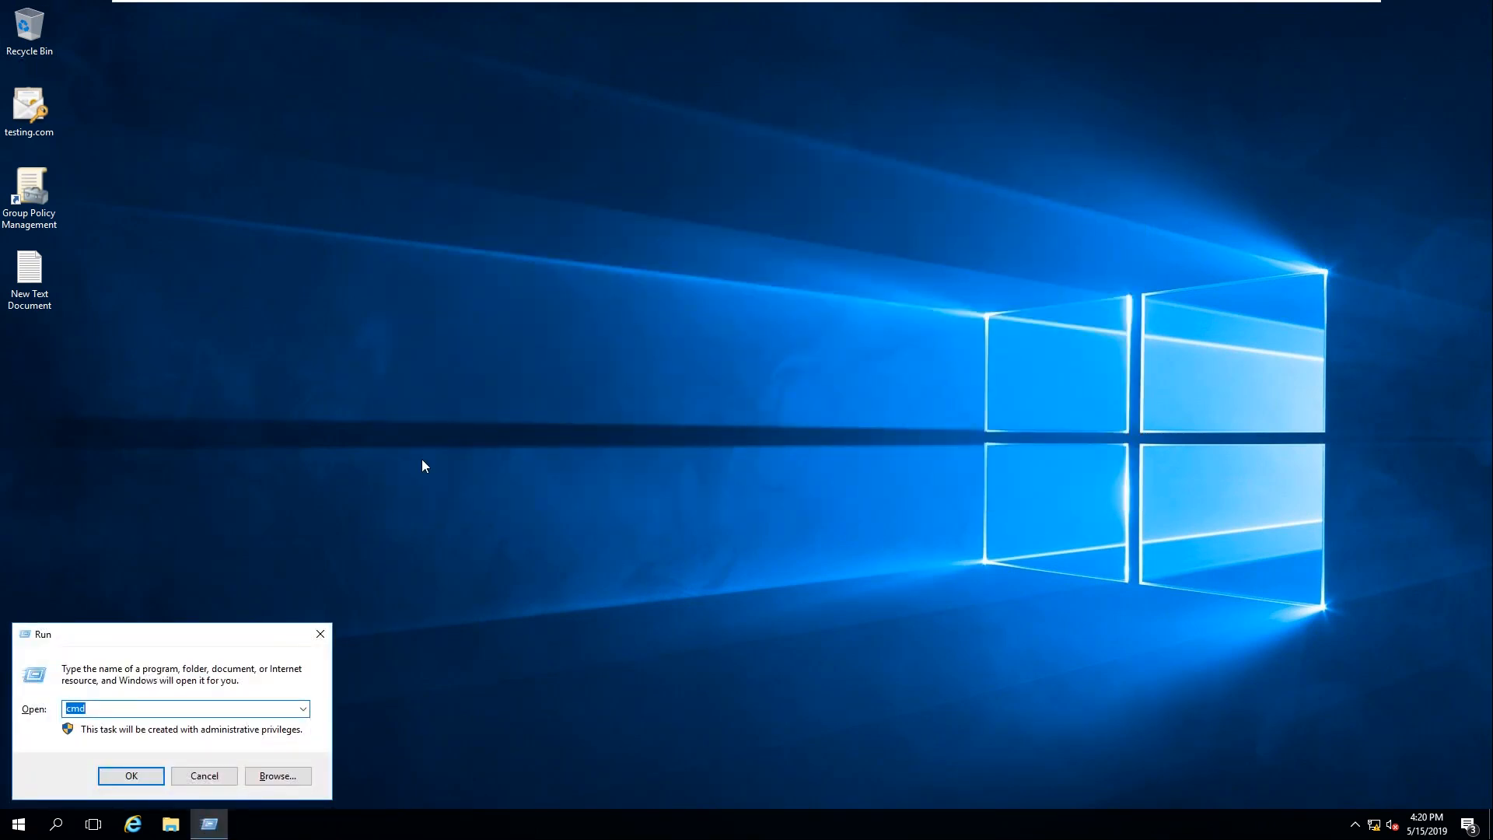
type("ncpa.cpl")
key("Return")
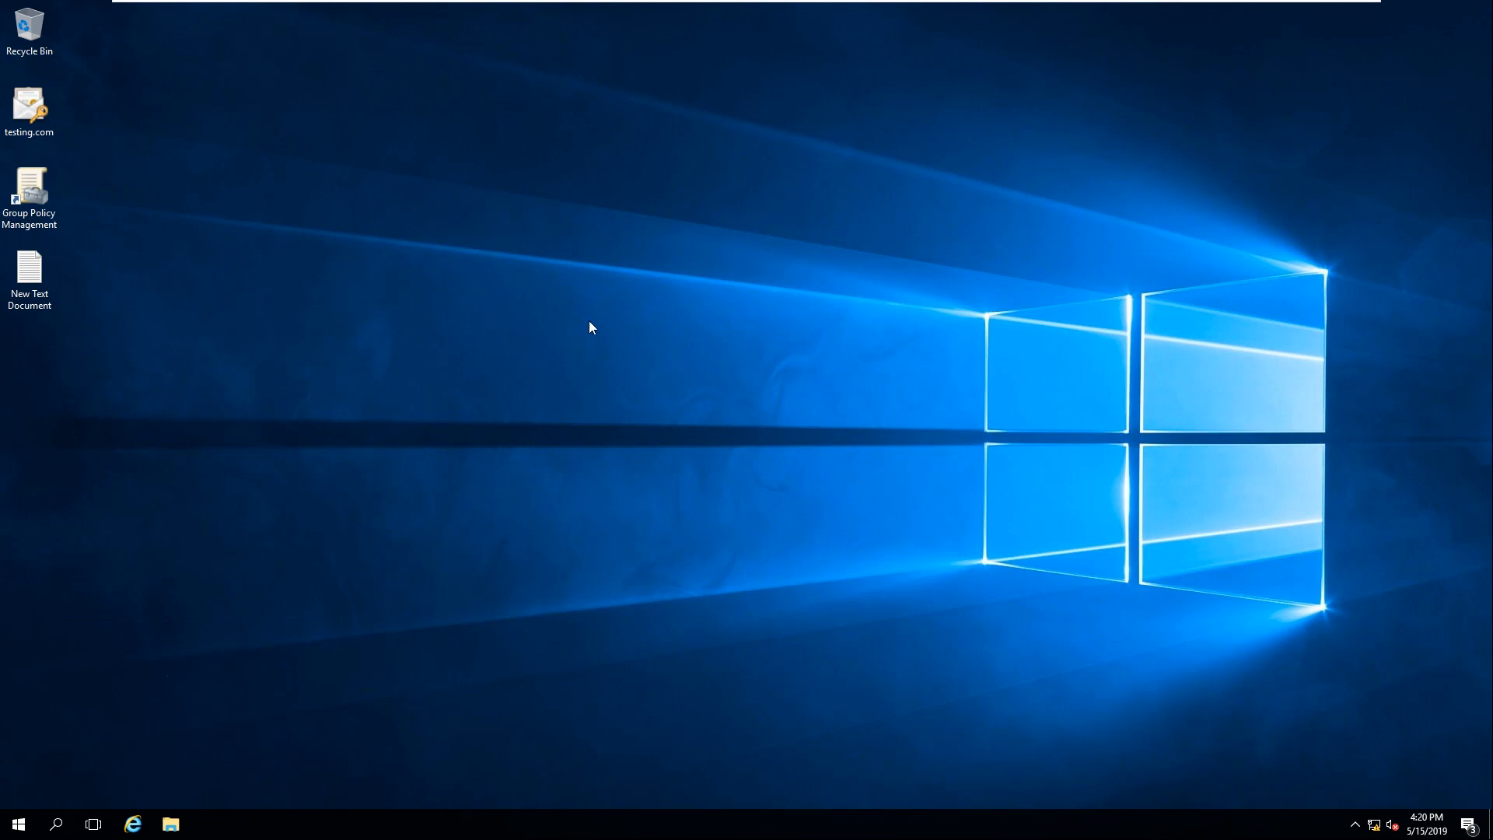
right_click(398, 221)
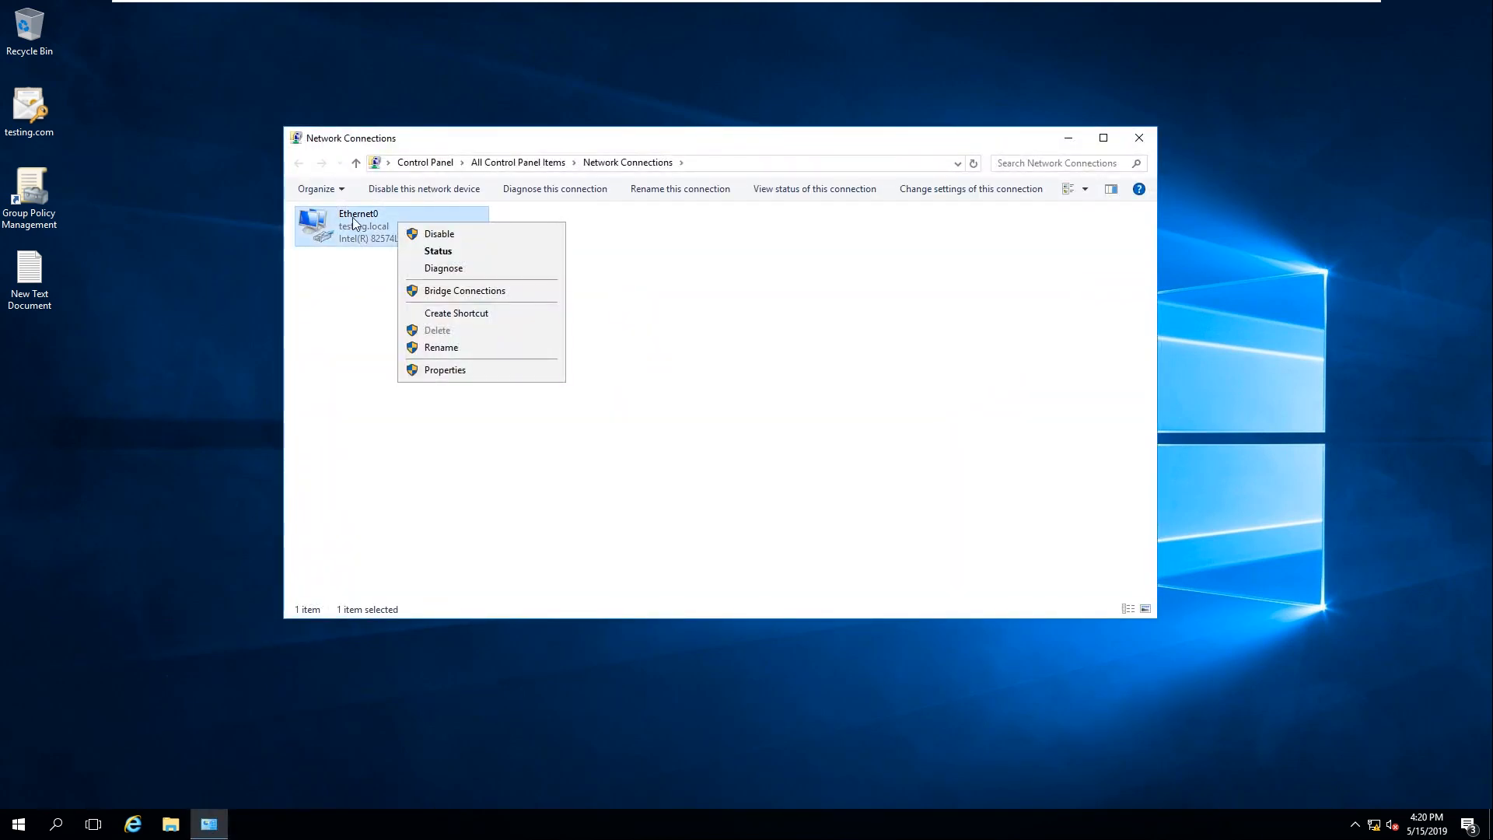
left_click(465, 370)
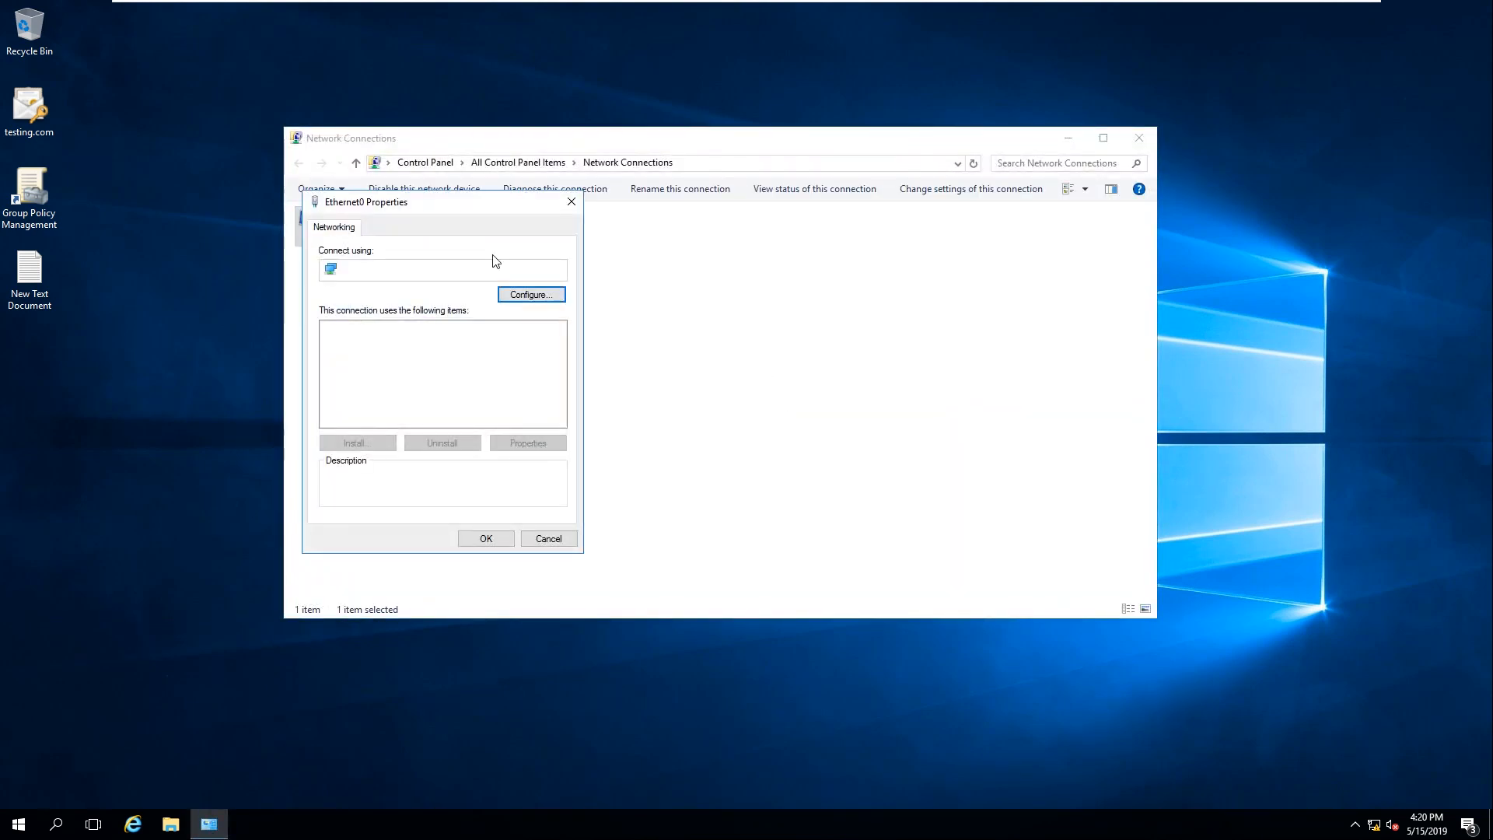
left_click_drag(562, 204, 774, 151)
Step: In IPv4 properties, change the alternate DNS server to 192.168.10.101
left_click(785, 316)
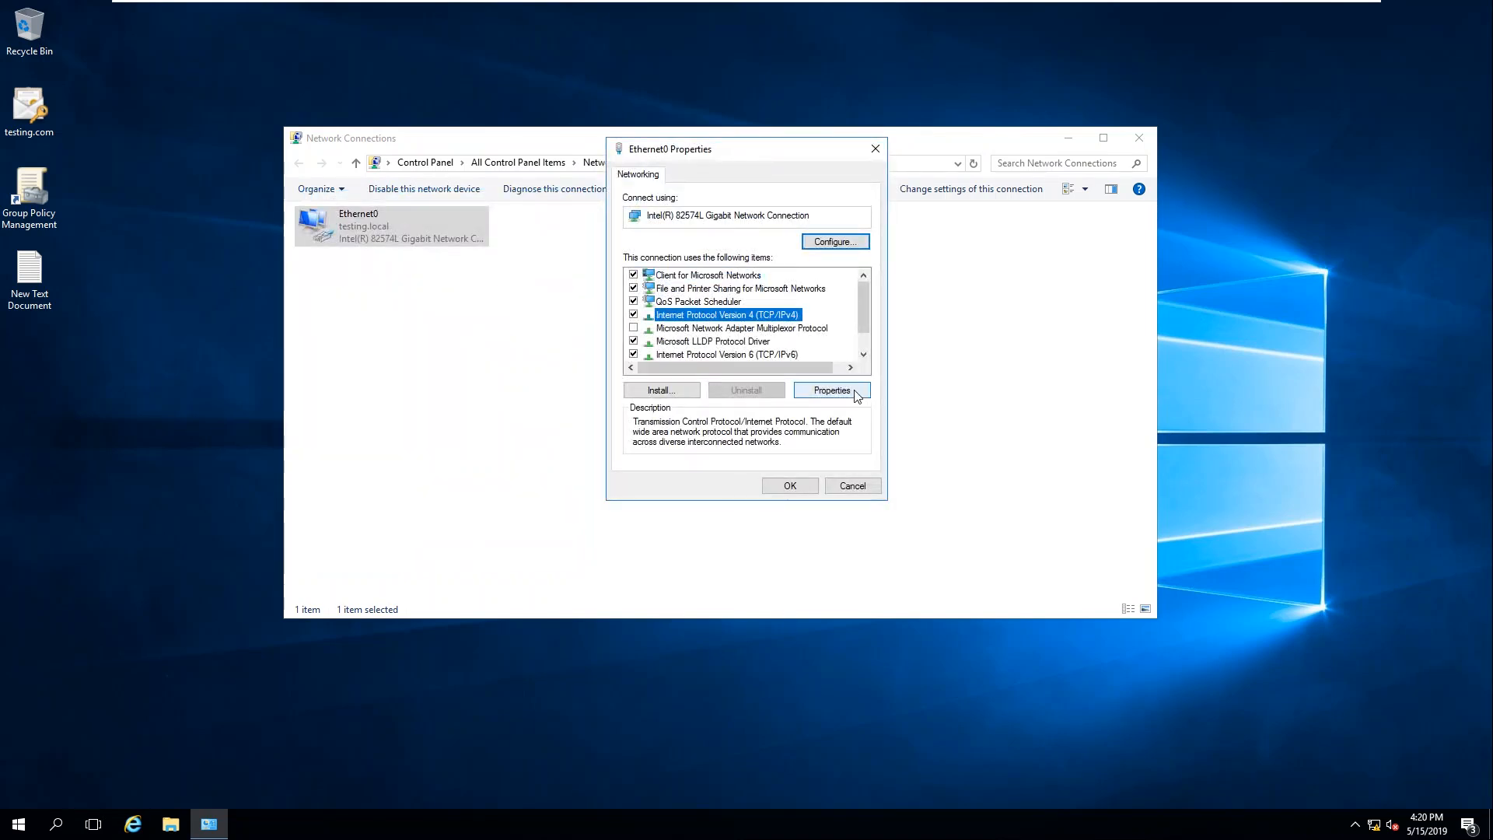
left_click(831, 390)
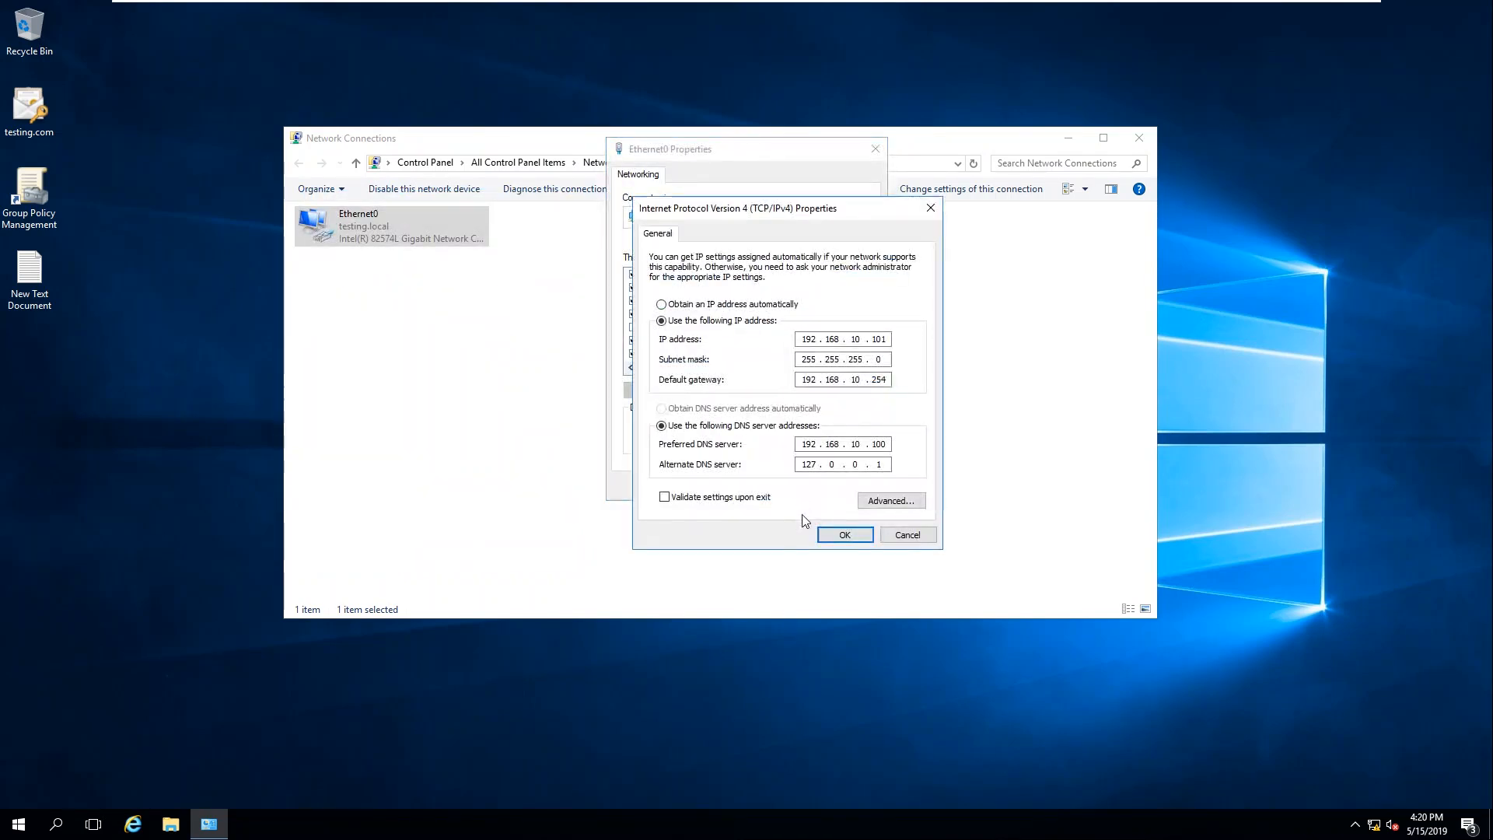
left_click(884, 465)
type("921680 .")
left_click(890, 465)
left_click(875, 465)
type("101")
Step: Verify preferred DNS 192.168.10.100 and alternate 192.168.10.101, then apply with OK
left_click(850, 440)
double_click(885, 443)
left_click(814, 462)
double_click(877, 464)
mouse_move(887, 11)
left_click(875, 464)
mouse_move(871, 465)
left_mouse_down()
mouse_move(889, 465)
mouse_move(886, 444)
mouse_move(892, 464)
left_mouse_up()
mouse_move(842, 6)
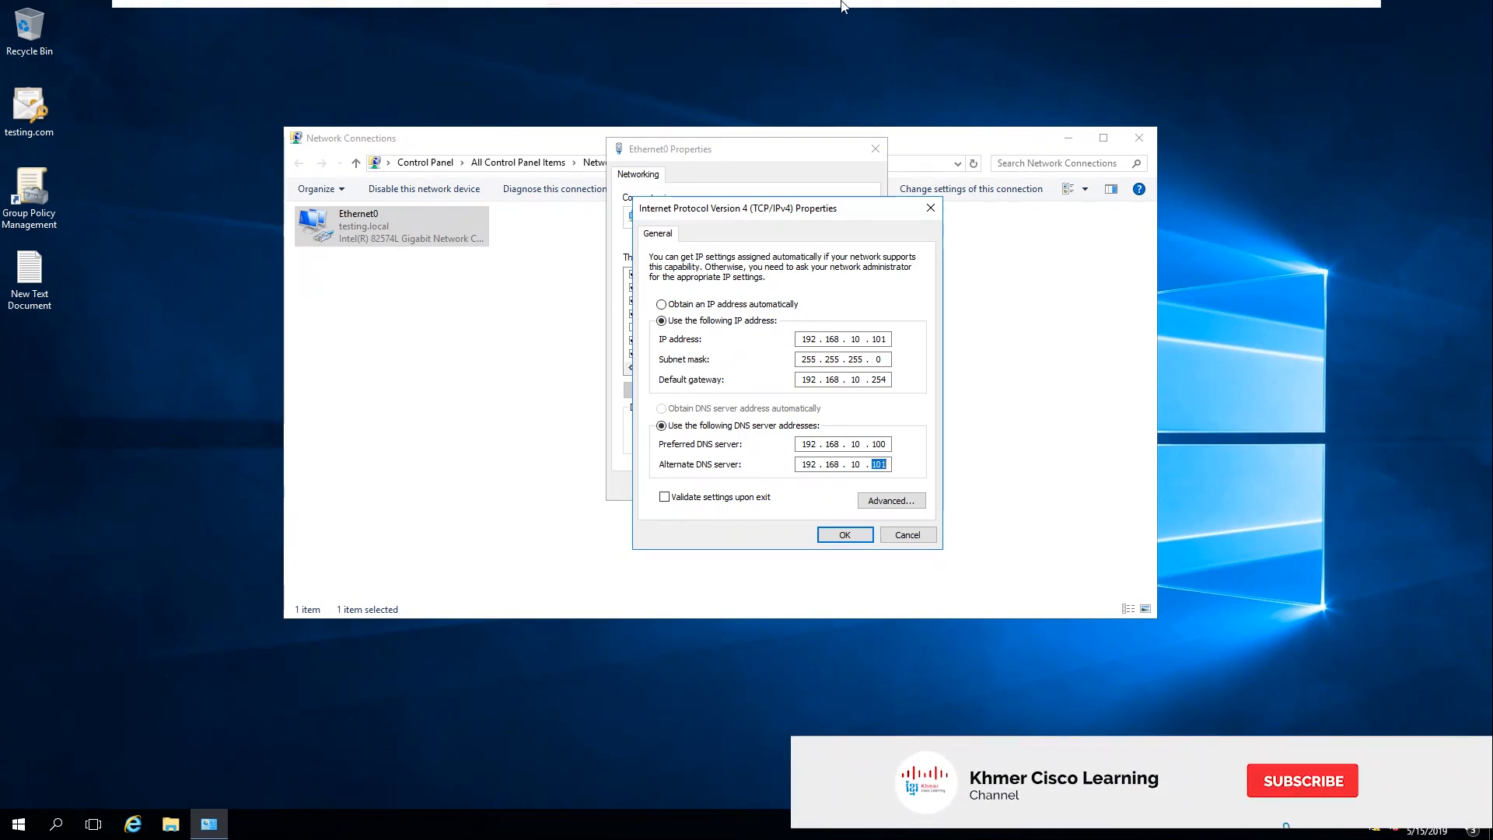
left_click(855, 534)
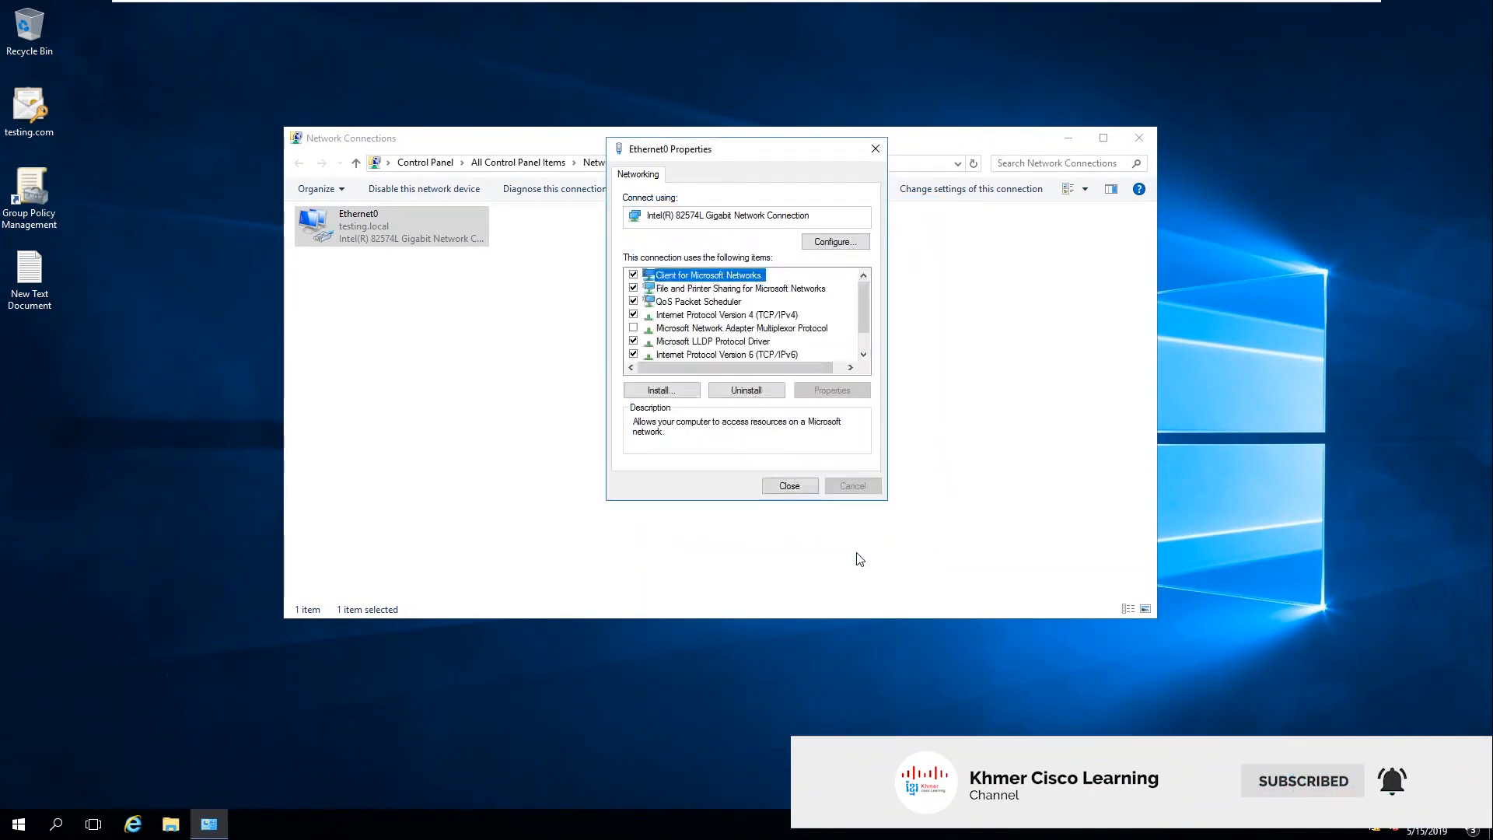
left_click(793, 488)
Step: Close Network Connections on SVR02 and refresh its desktop
left_click(1140, 138)
right_click(585, 141)
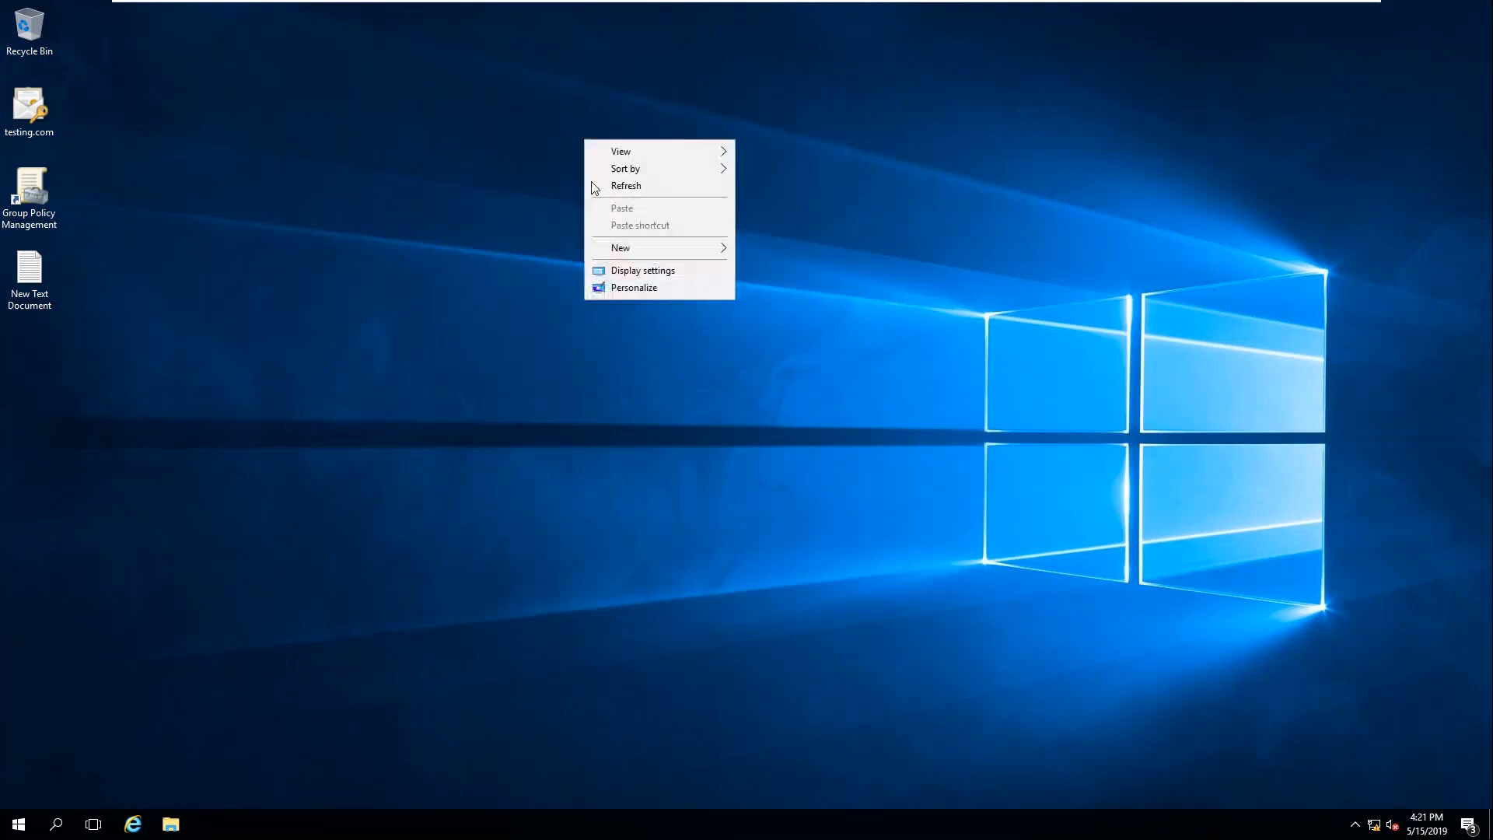
left_click(624, 185)
mouse_move(865, 3)
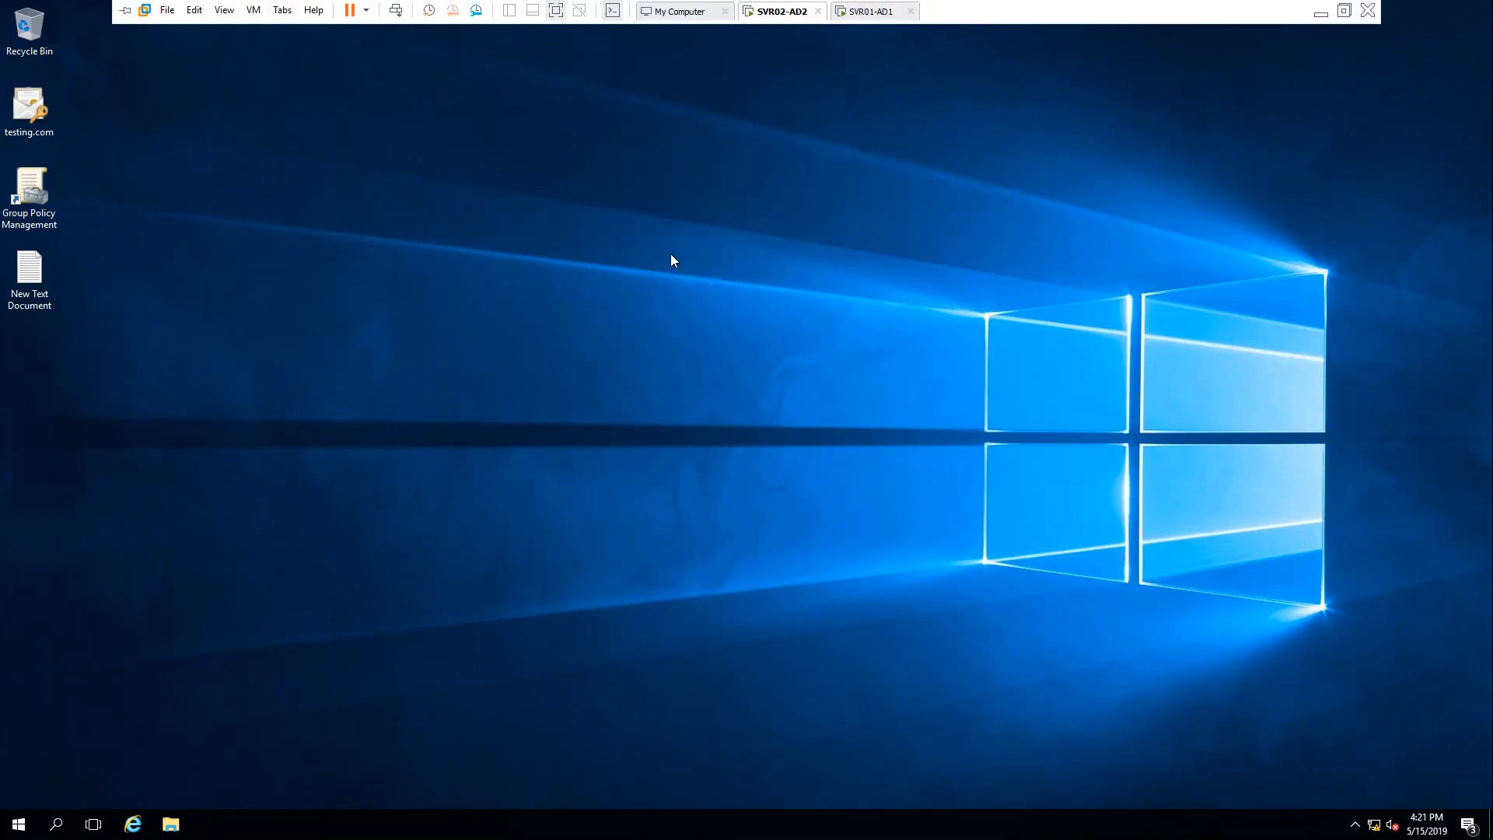
right_click(719, 192)
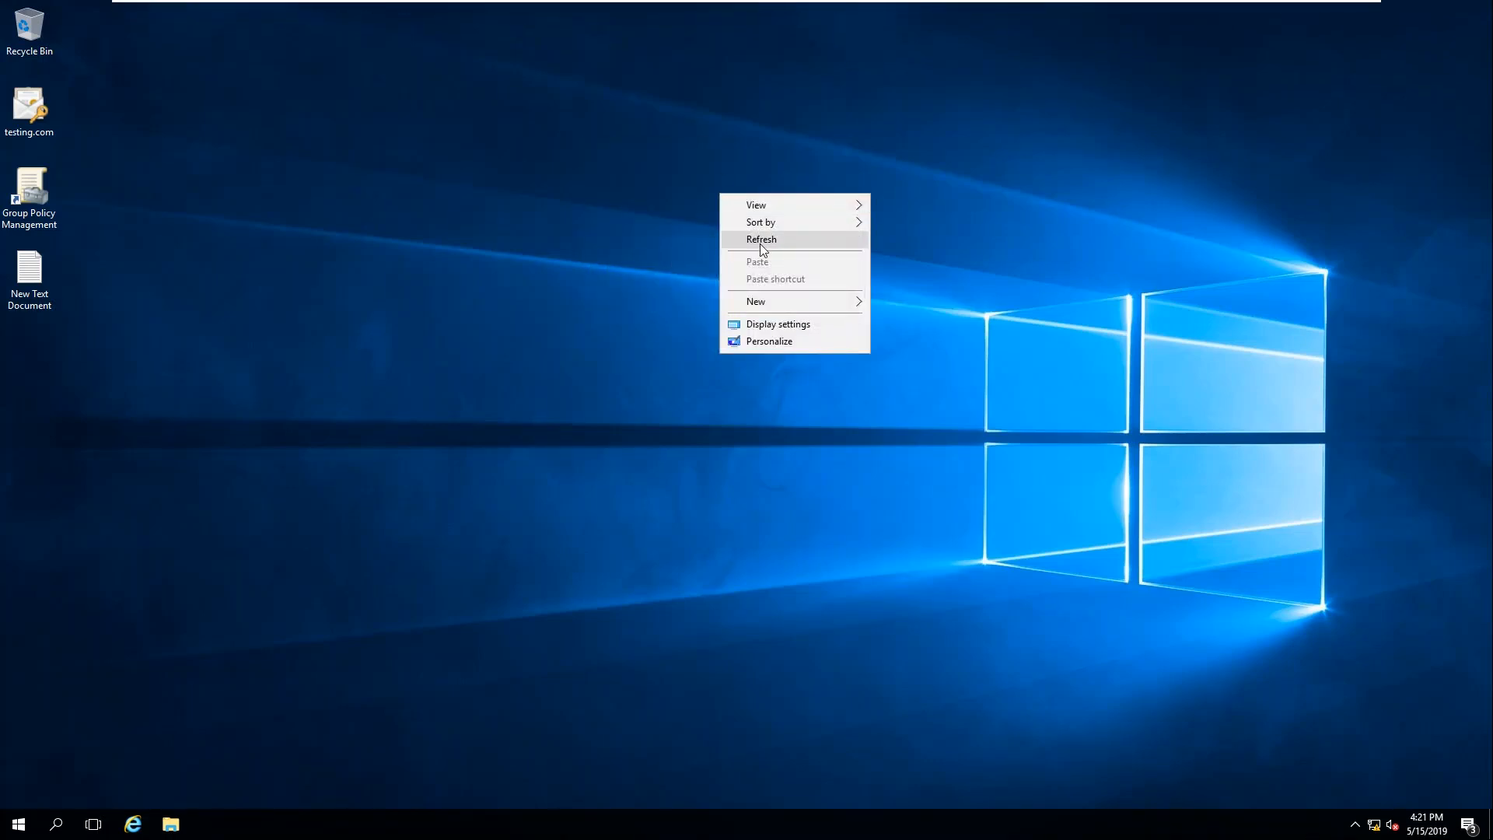
left_click(759, 244)
right_click(683, 113)
left_click(703, 157)
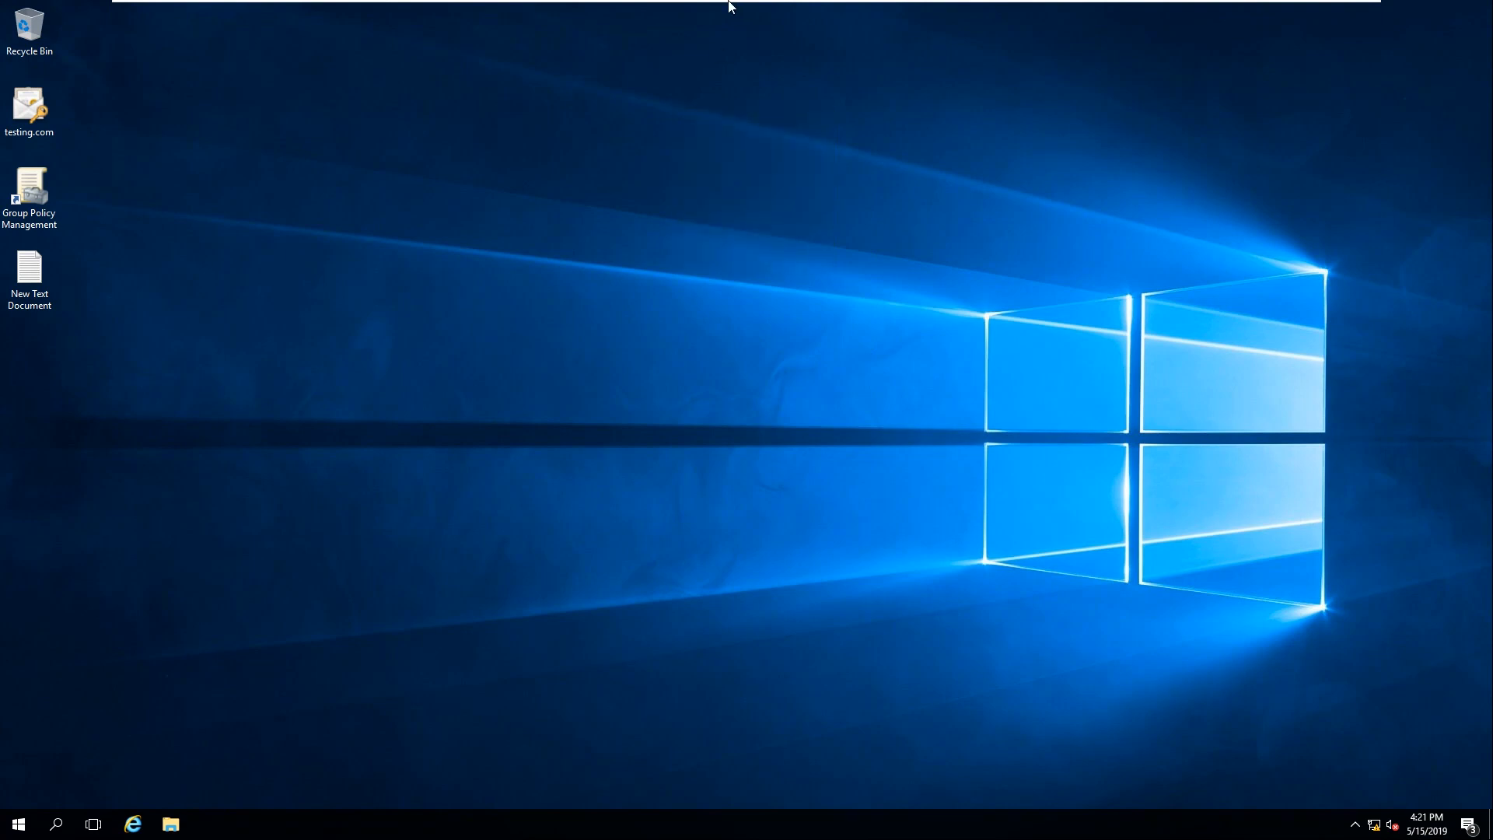
Step: On SVR01-AD1, close DNS Manager, run ncpa.cpl, and open Ethernet0 properties
mouse_move(729, 4)
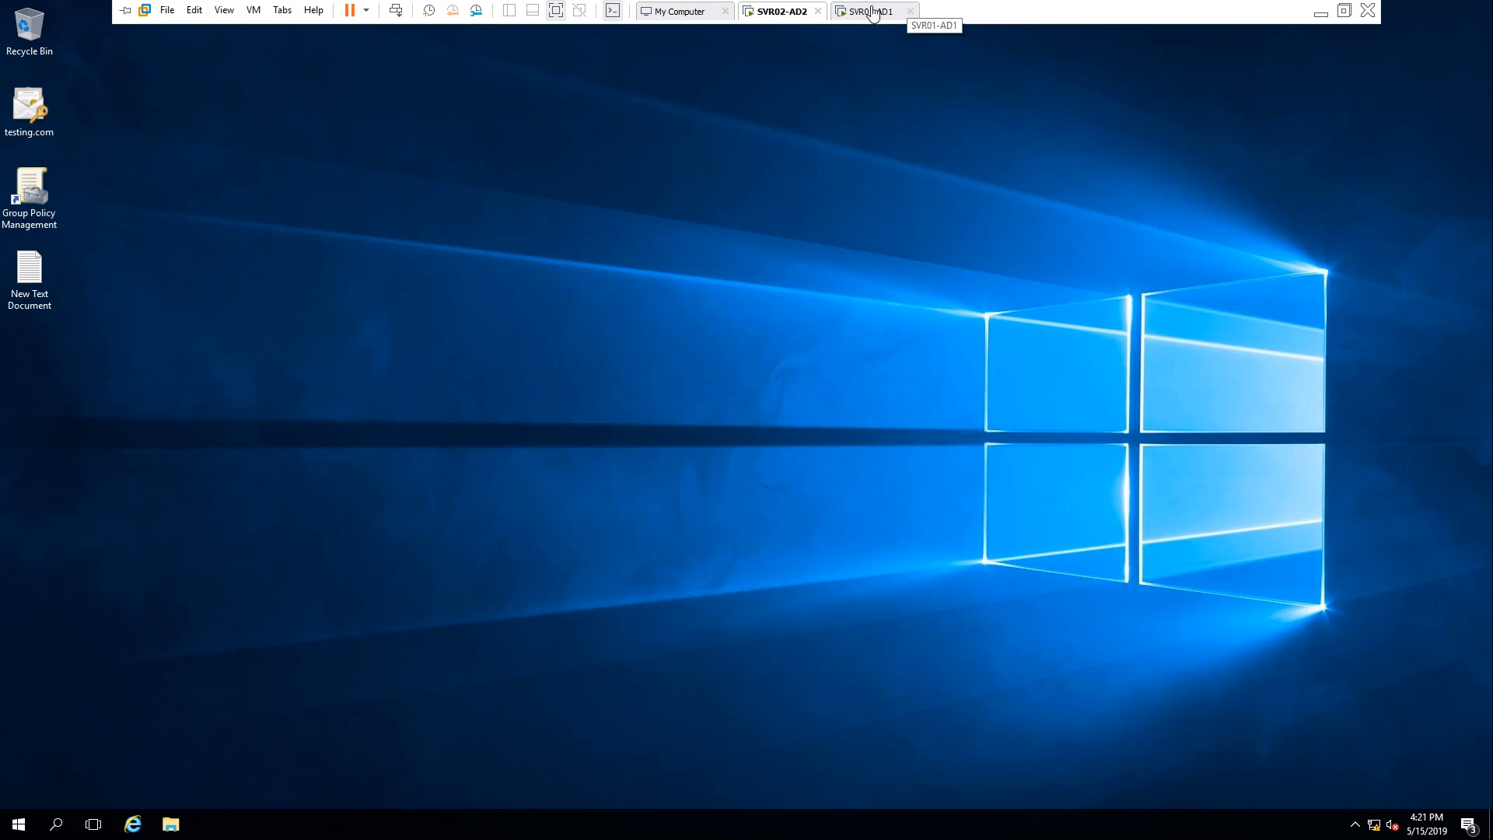
left_click(872, 14)
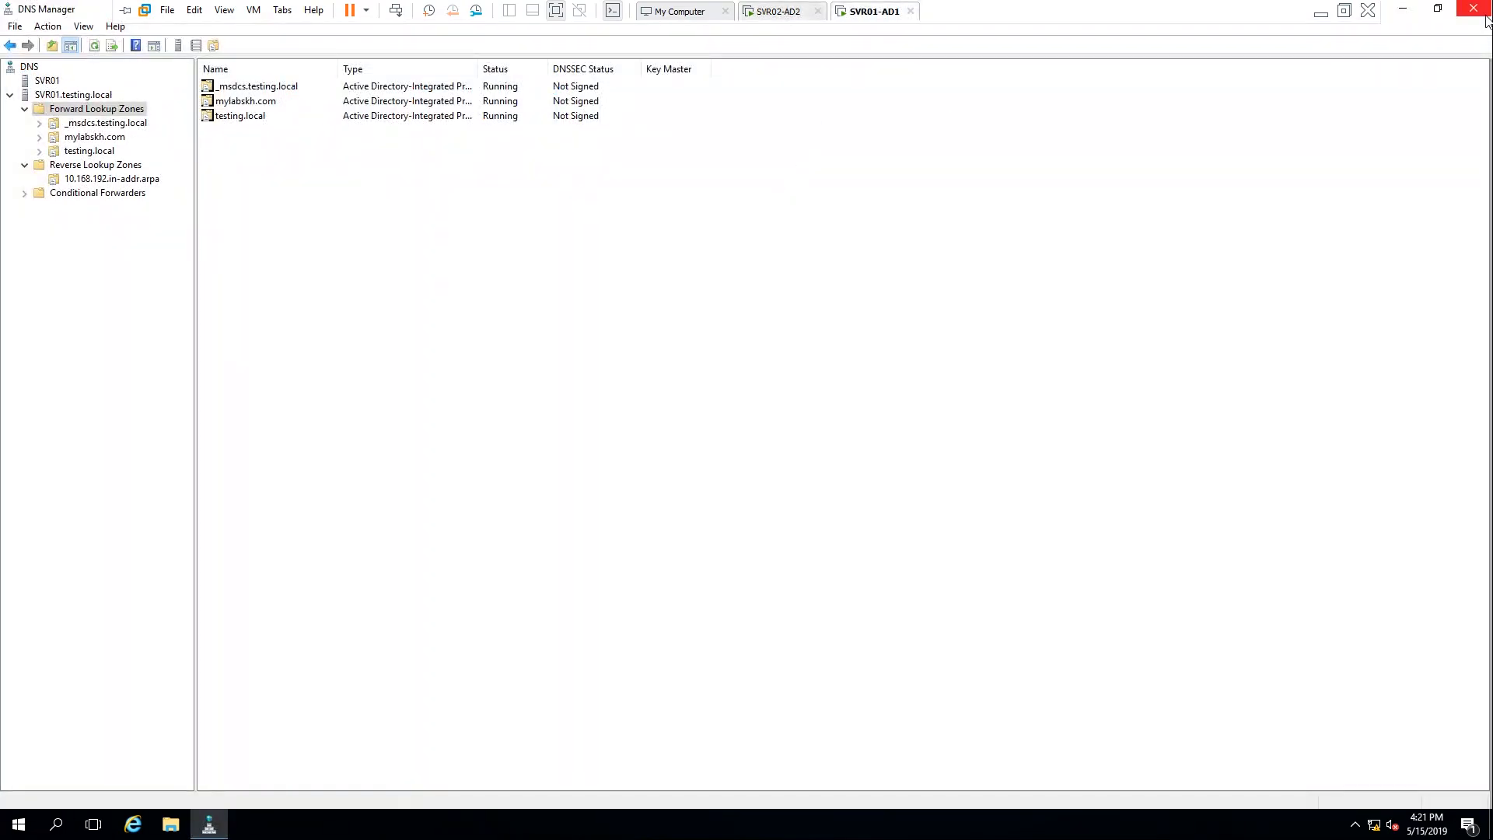
left_click(1481, 11)
key("super+r")
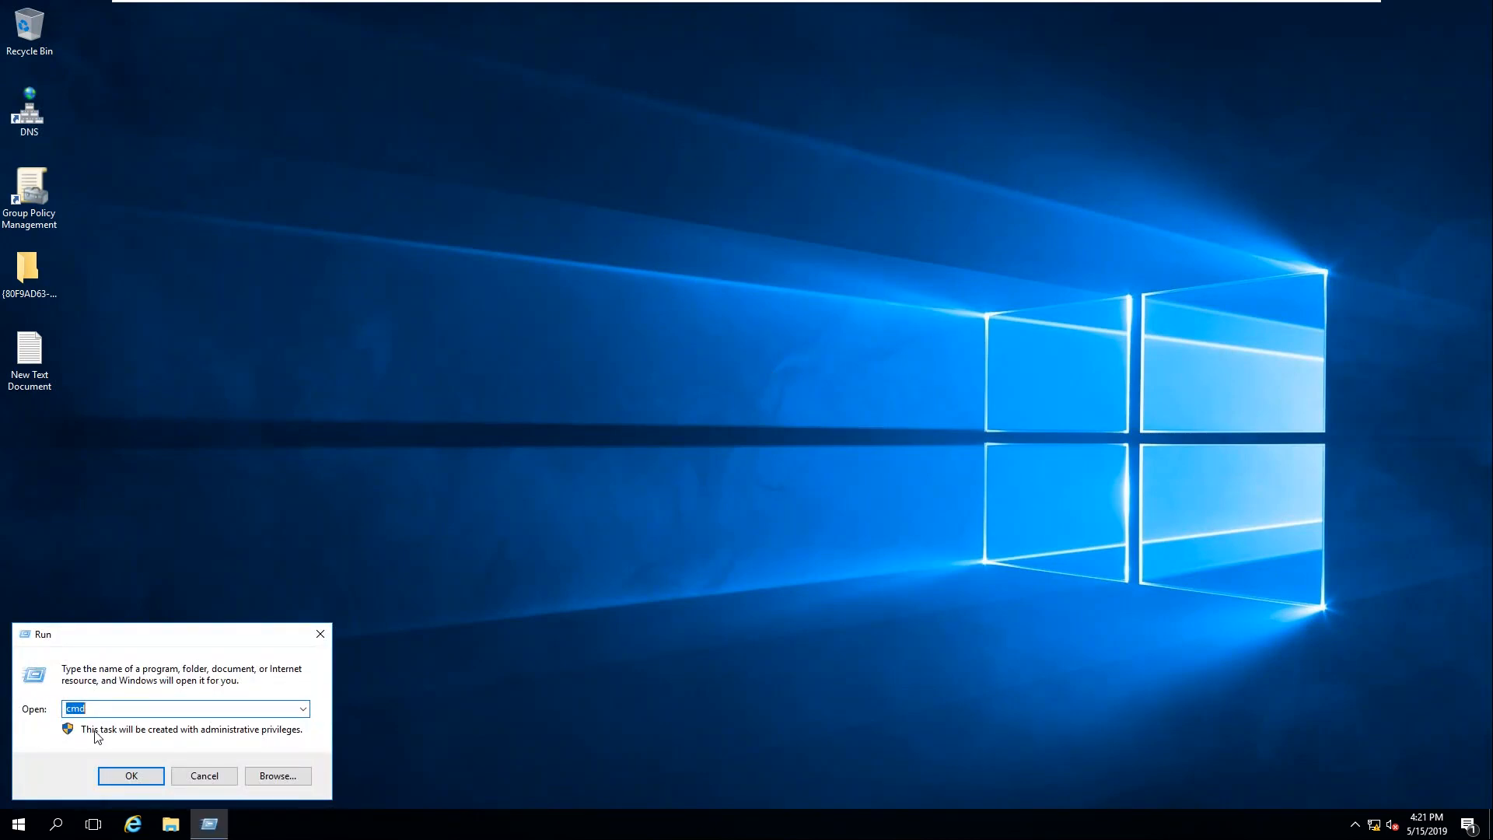
type("ncpa.cpl")
key("Return")
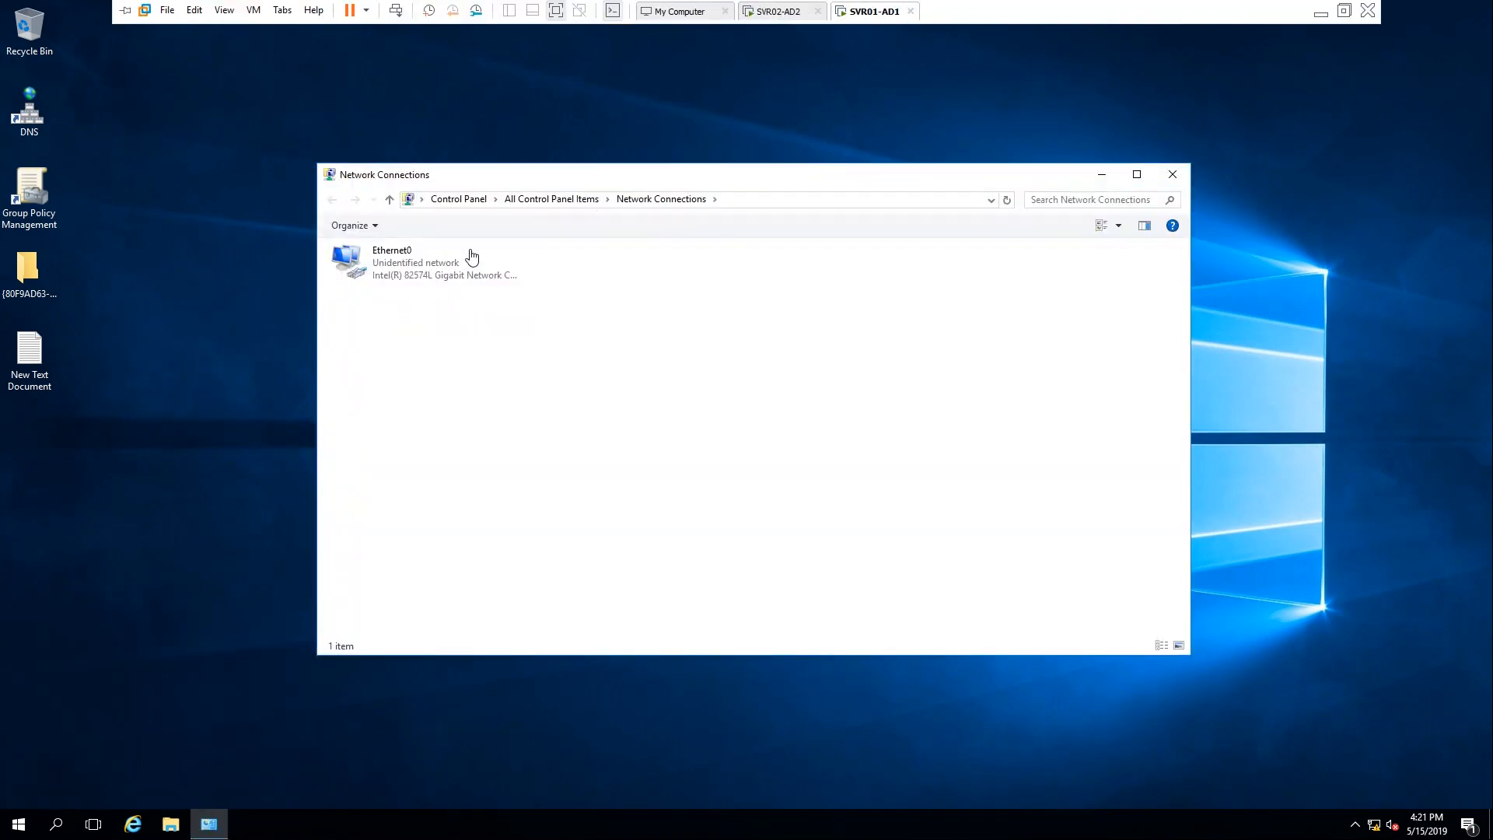
left_click(432, 261)
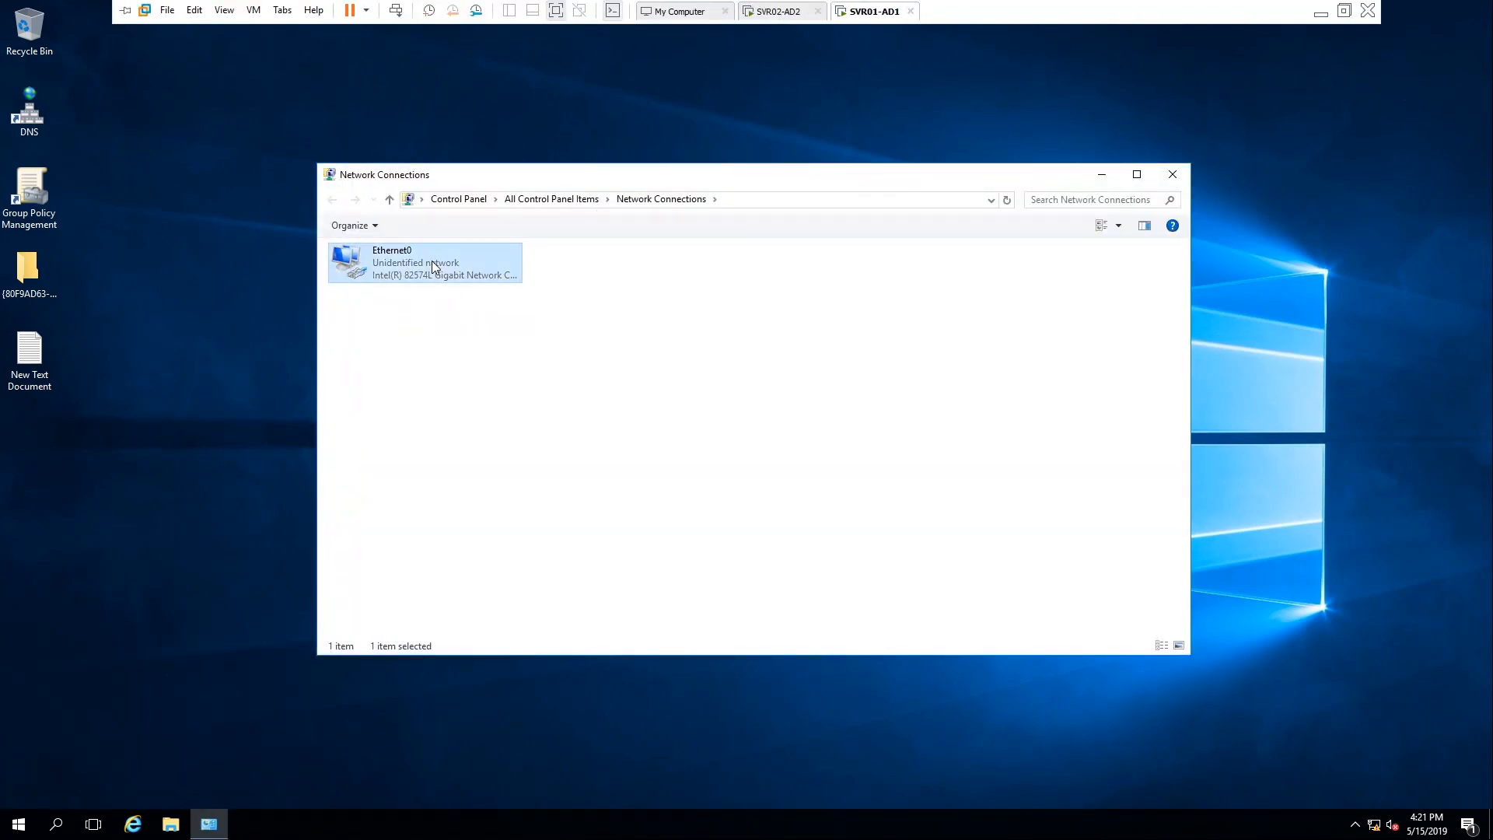
right_click(433, 261)
left_click(488, 411)
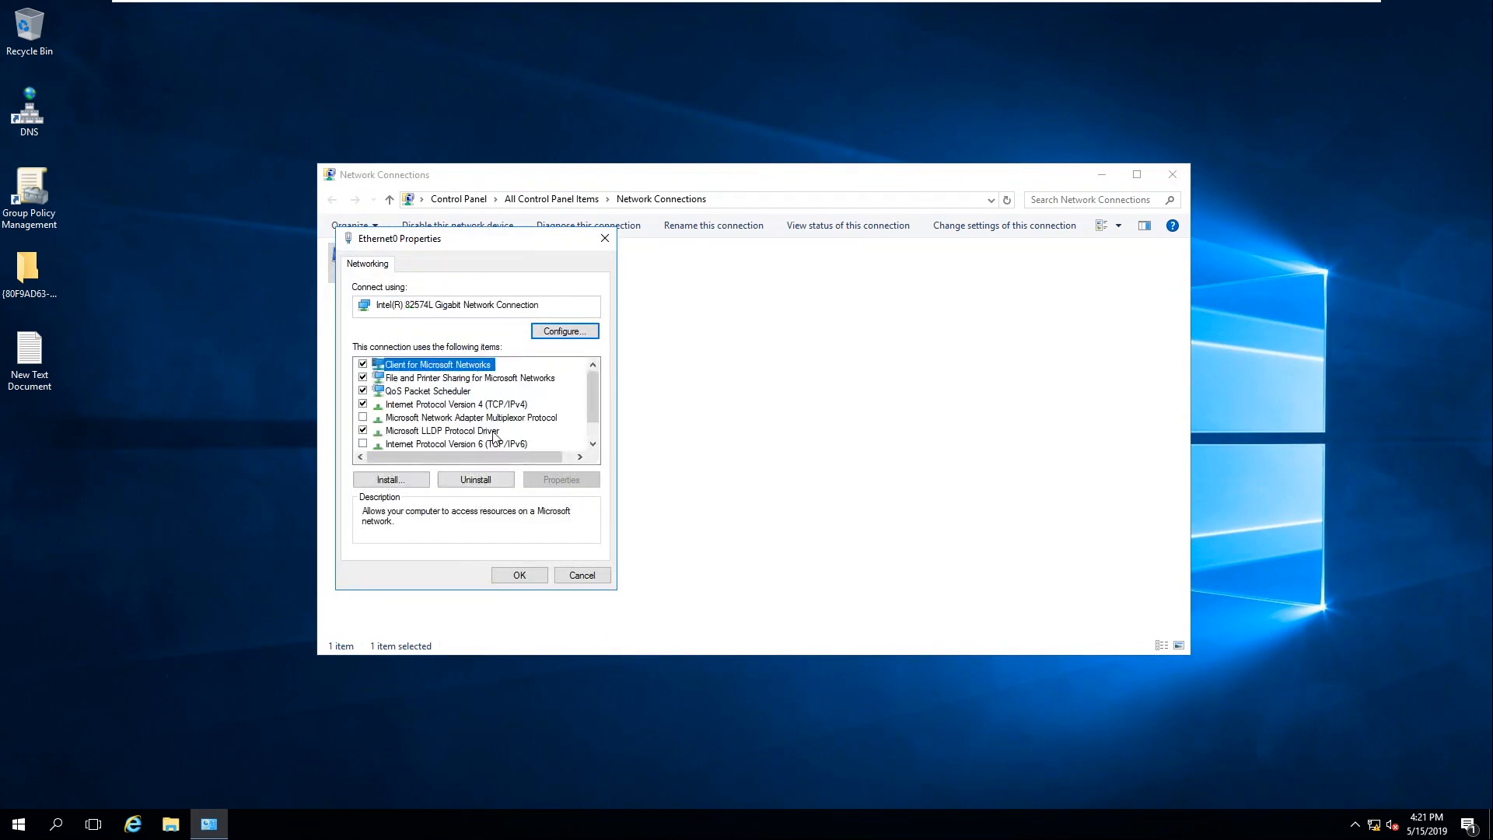
Step: Set the IPv4 alternate DNS server to 192.168.10.101 and confirm
double_click(498, 404)
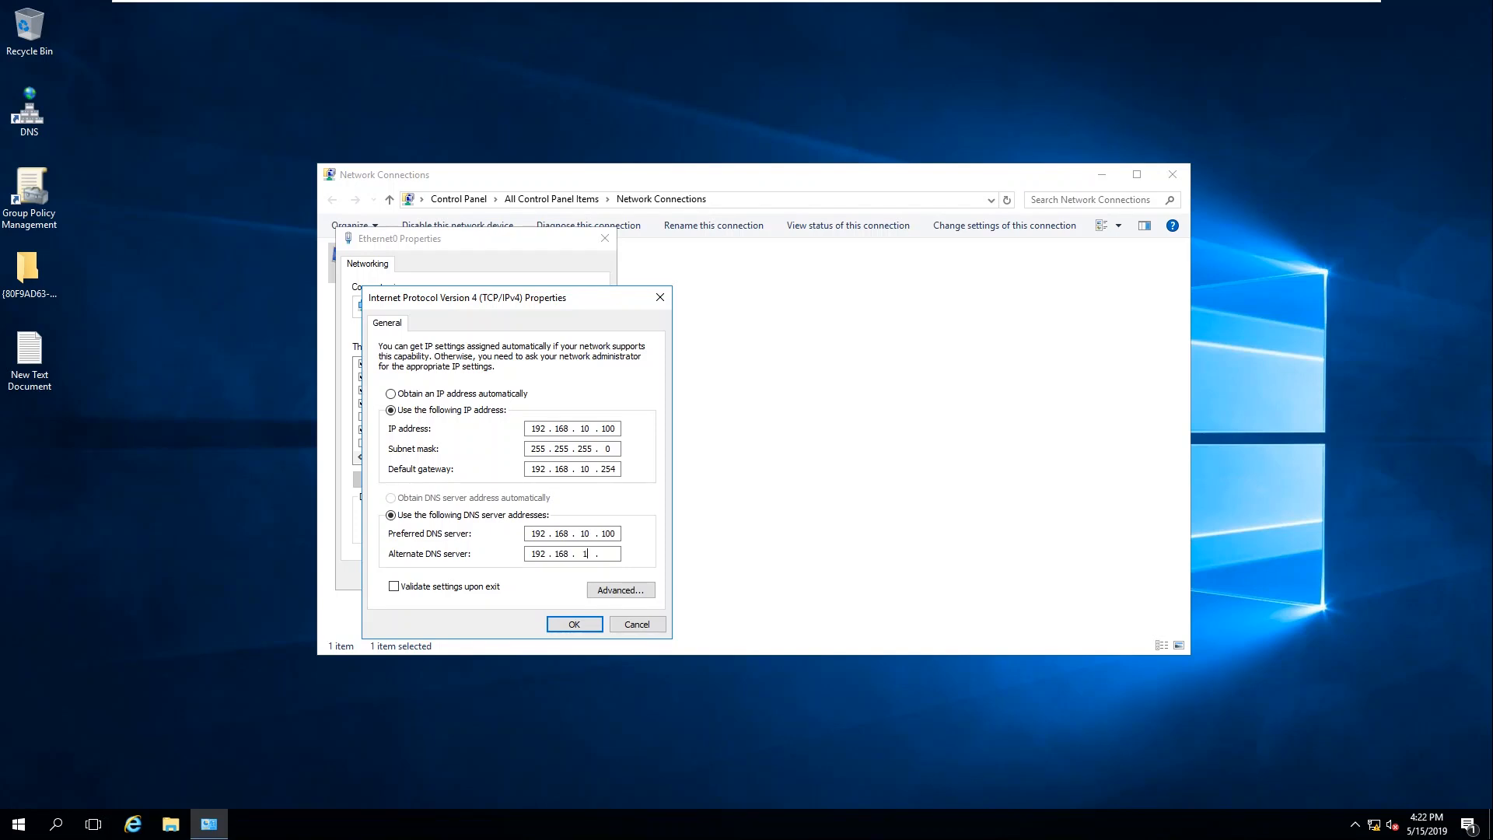
type("101")
left_click(554, 624)
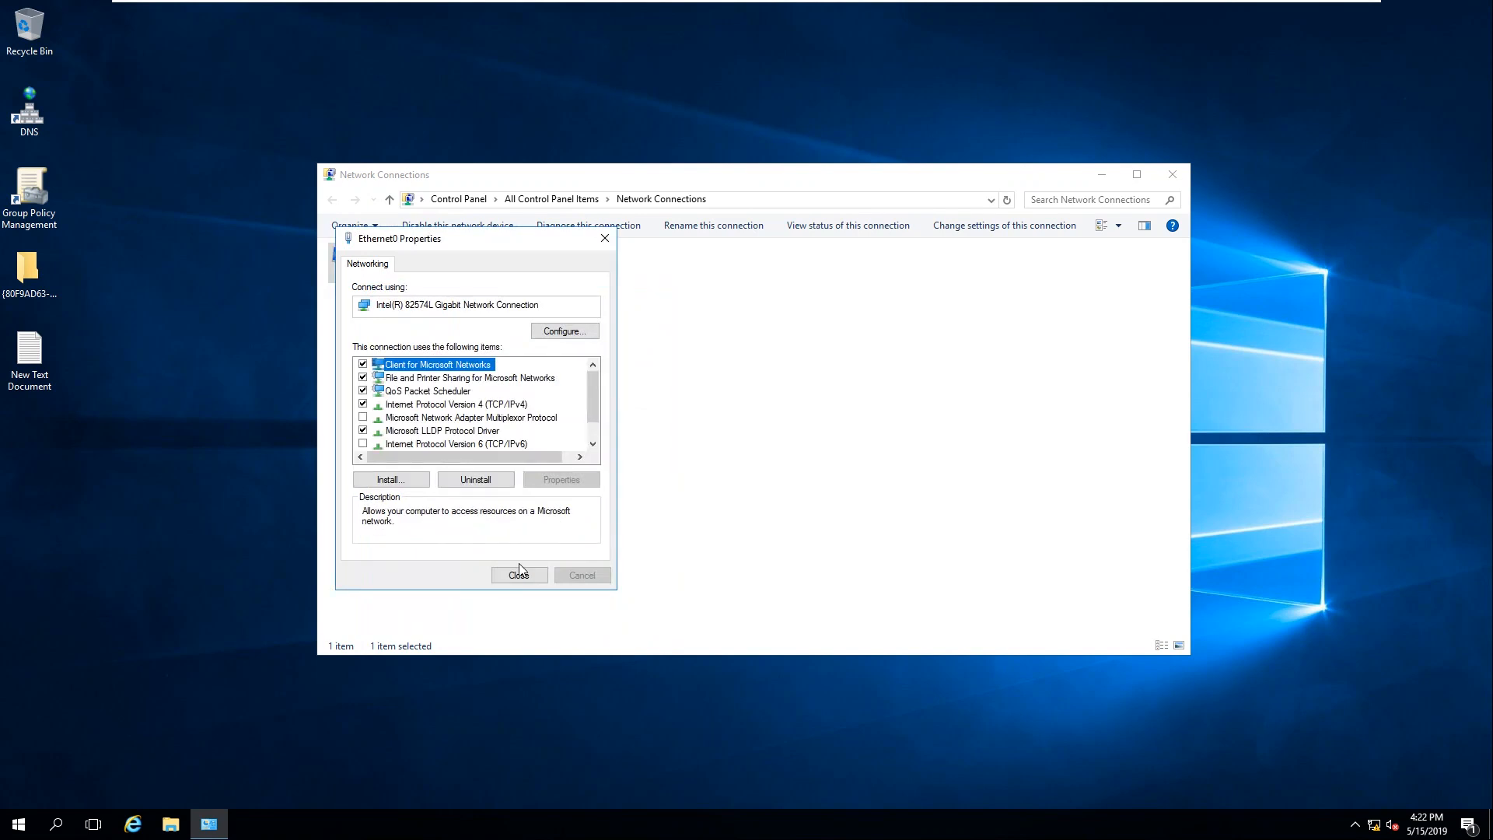
left_click(536, 584)
Step: Refresh the connections list, close Network Connections, and refresh the desktop
right_click(562, 372)
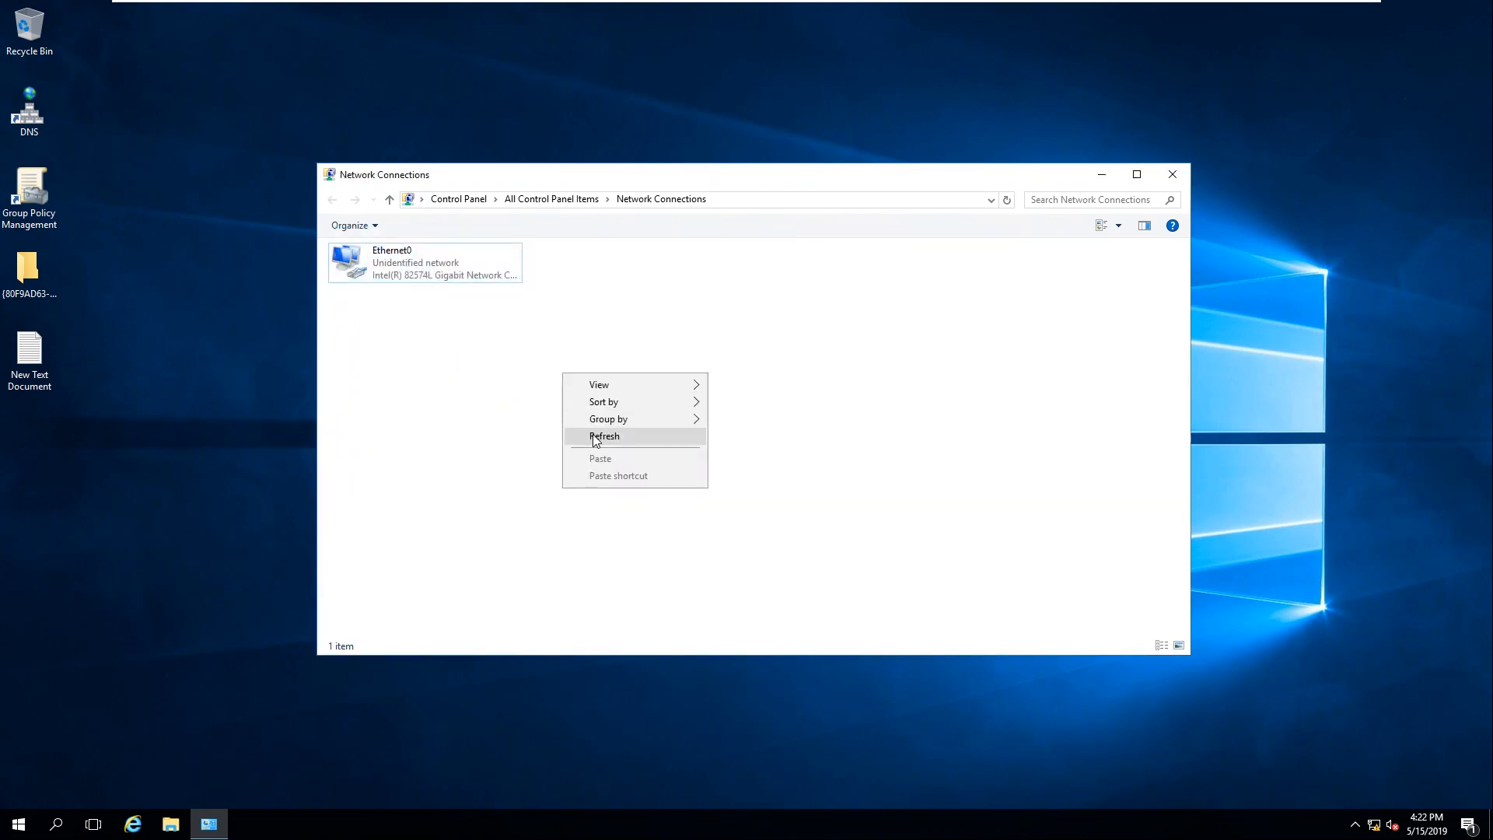
left_click(593, 437)
left_click(1174, 178)
right_click(536, 130)
left_click(587, 182)
Step: Open a Command Prompt and ping 192.168.10.101 to confirm it replies
type("cmd")
key("BackSpace")
key("BackSpace")
key("BackSpace")
type("cmd")
key("Return")
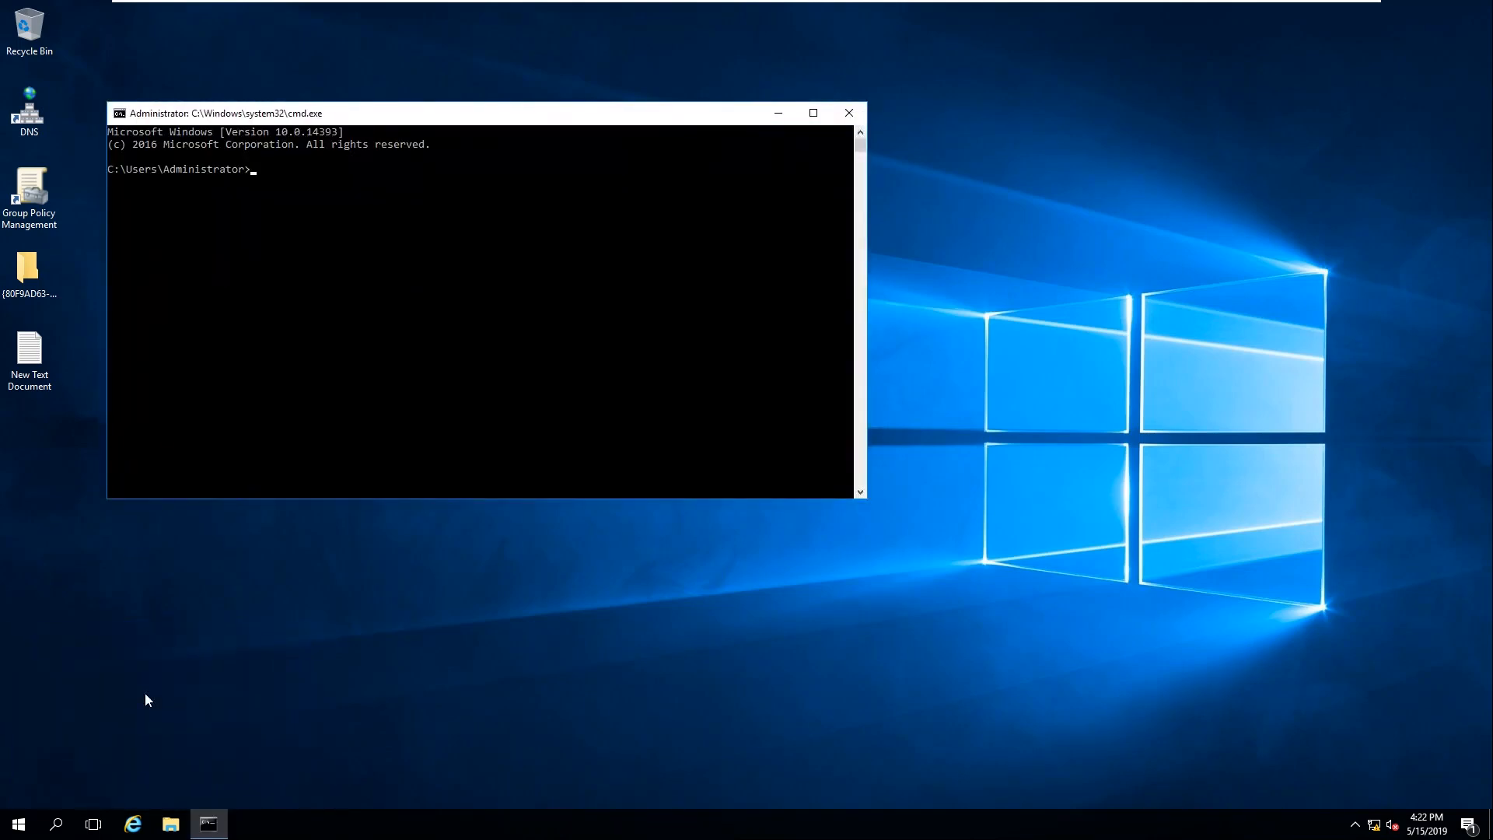
type("ping 109")
type("92.")
type("168.10.101")
key("Return")
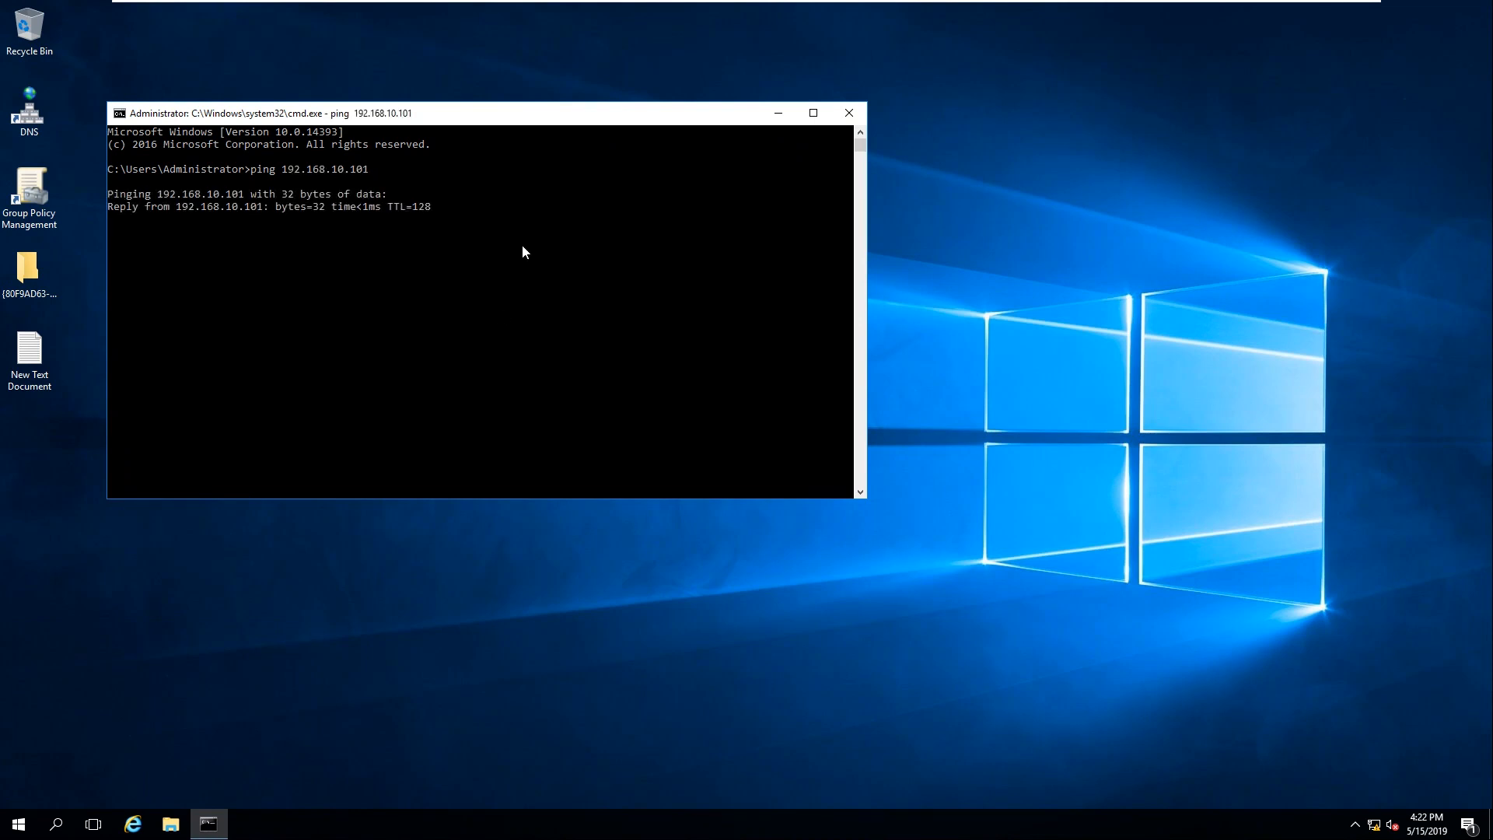
Step: Close the Command Prompt and refresh the SVR01-AD1 desktop
left_click(848, 113)
right_click(326, 82)
left_click(369, 129)
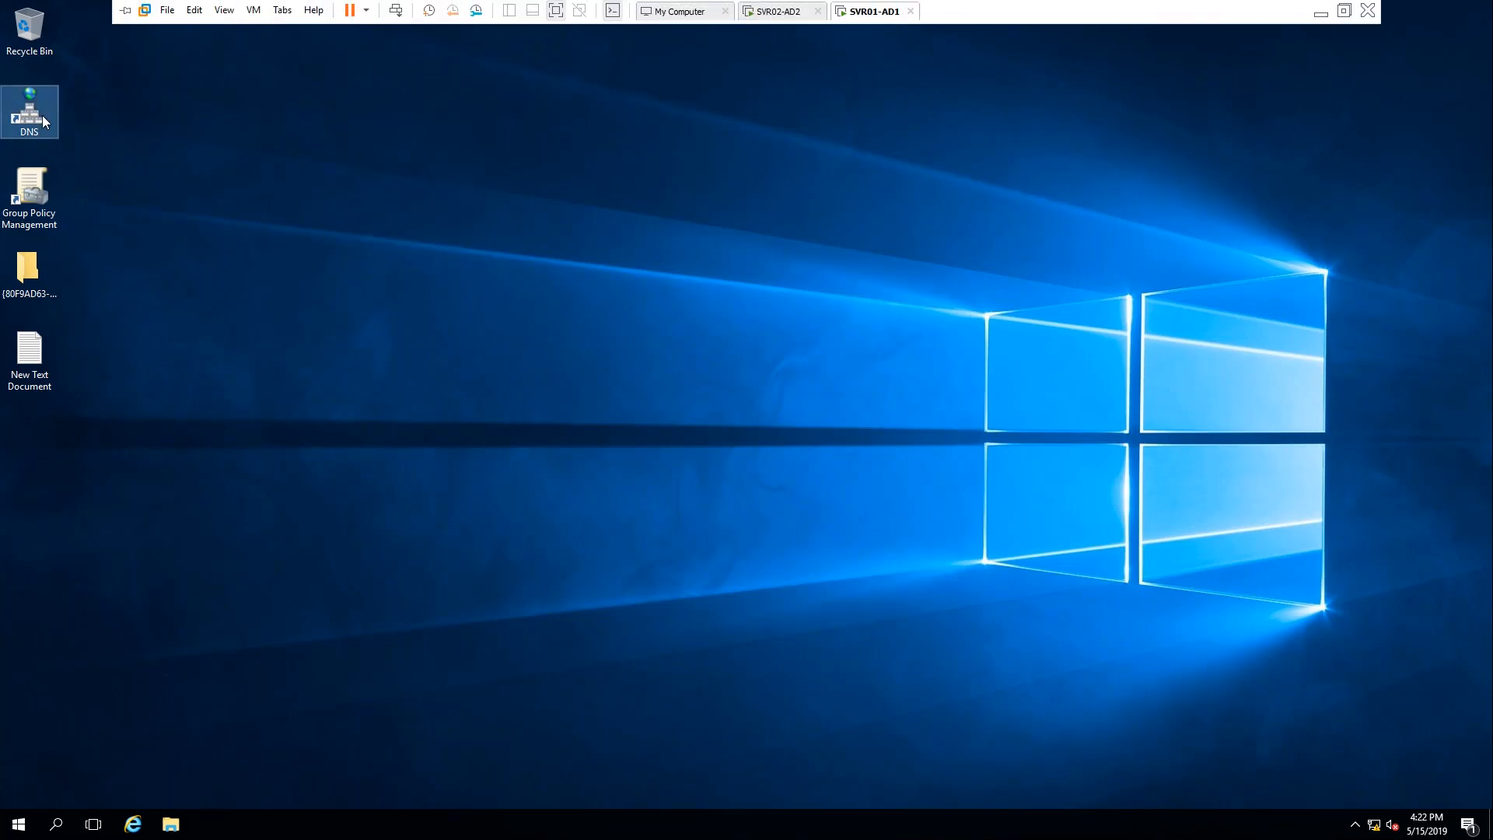
Step: In DNS Manager, expand both lookup zones and view the 10.168.192.in-addr.arpa reverse zone records
double_click(42, 115)
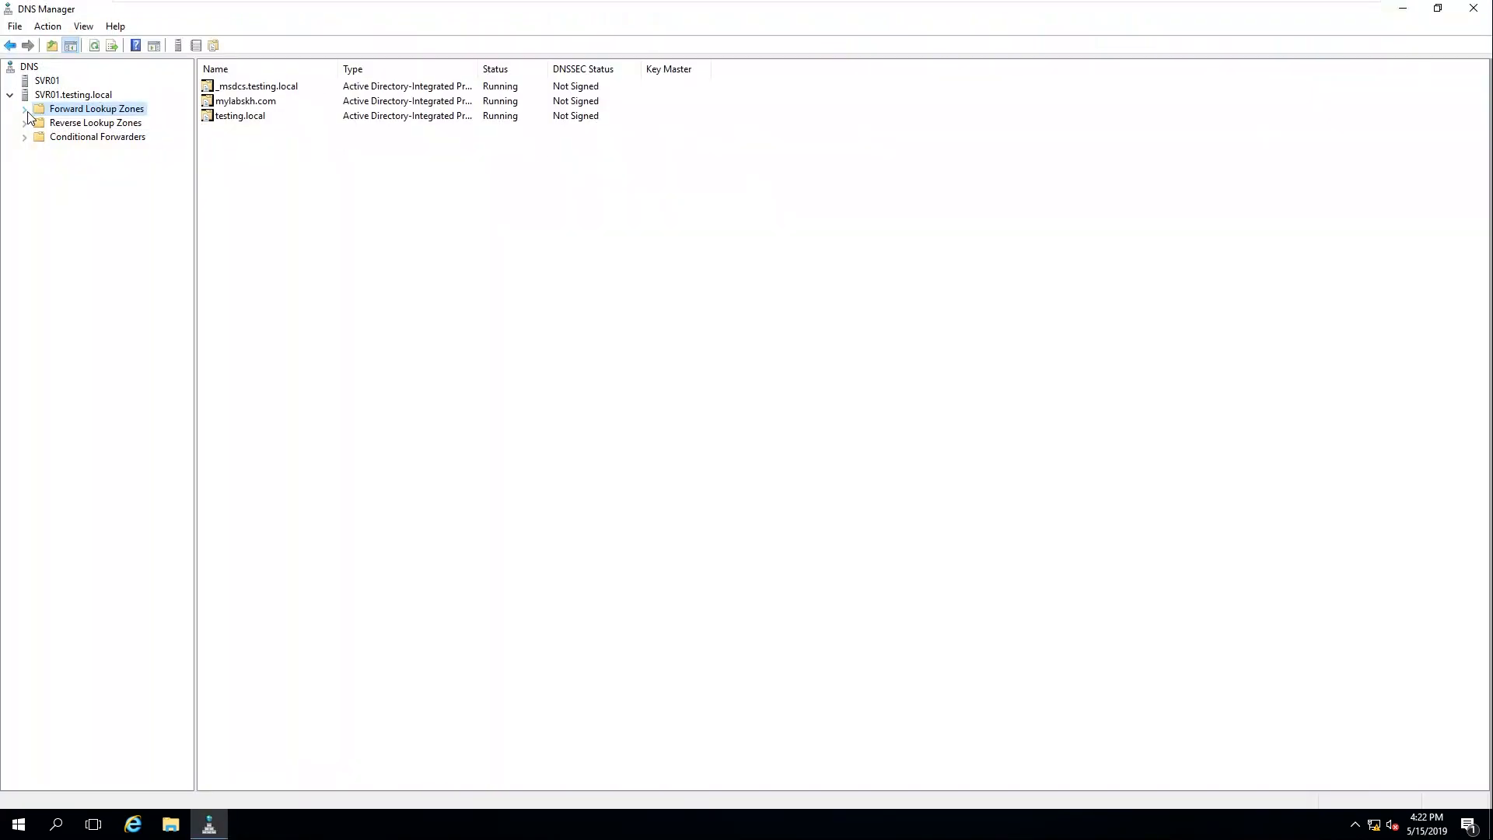
left_click(26, 110)
left_click(24, 166)
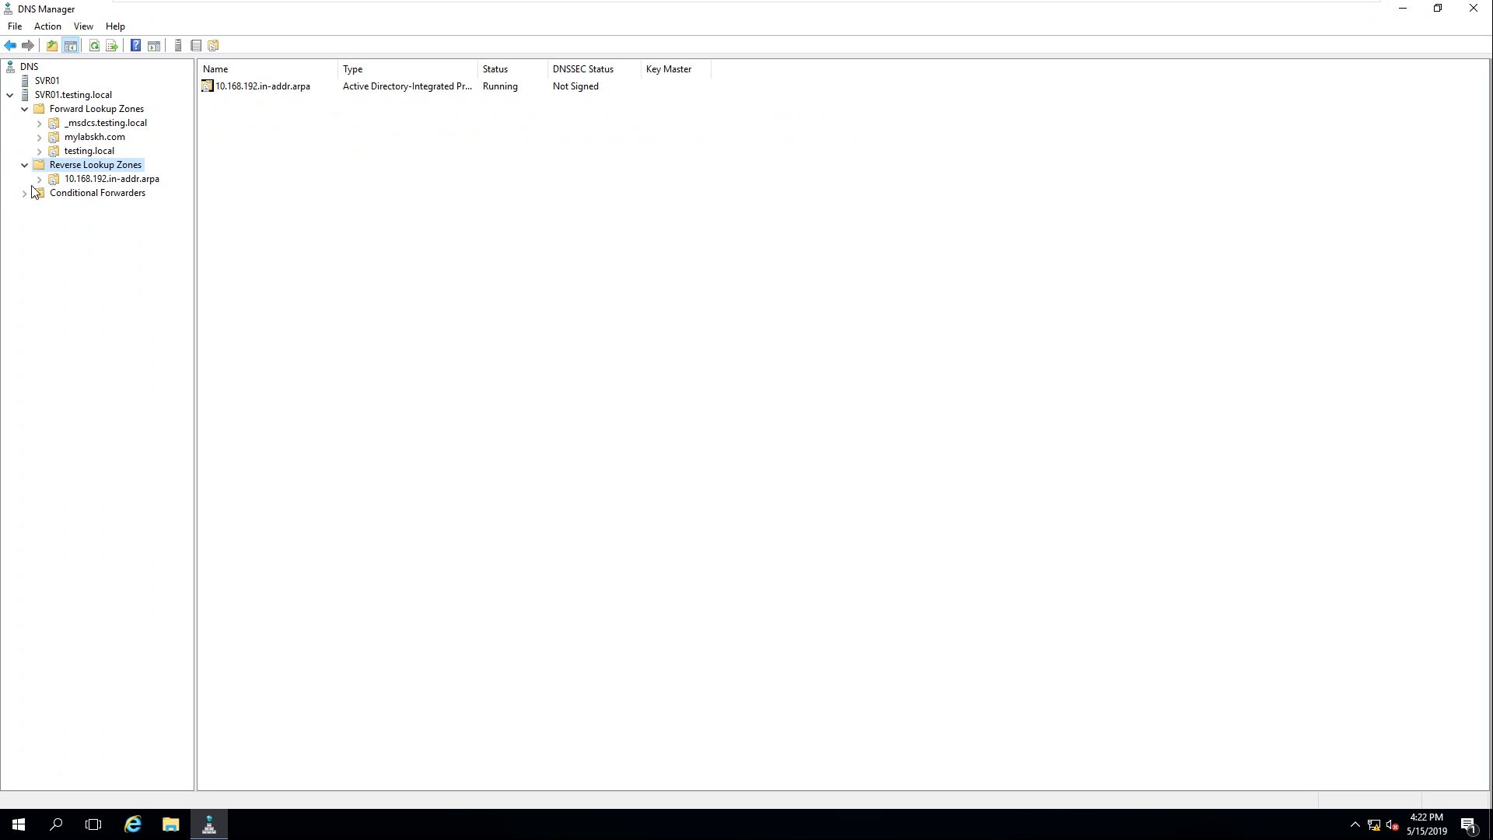
left_click(45, 181)
Step: Switch to the SVR02-AD2 virtual machine and refresh its desktop
mouse_move(1064, 8)
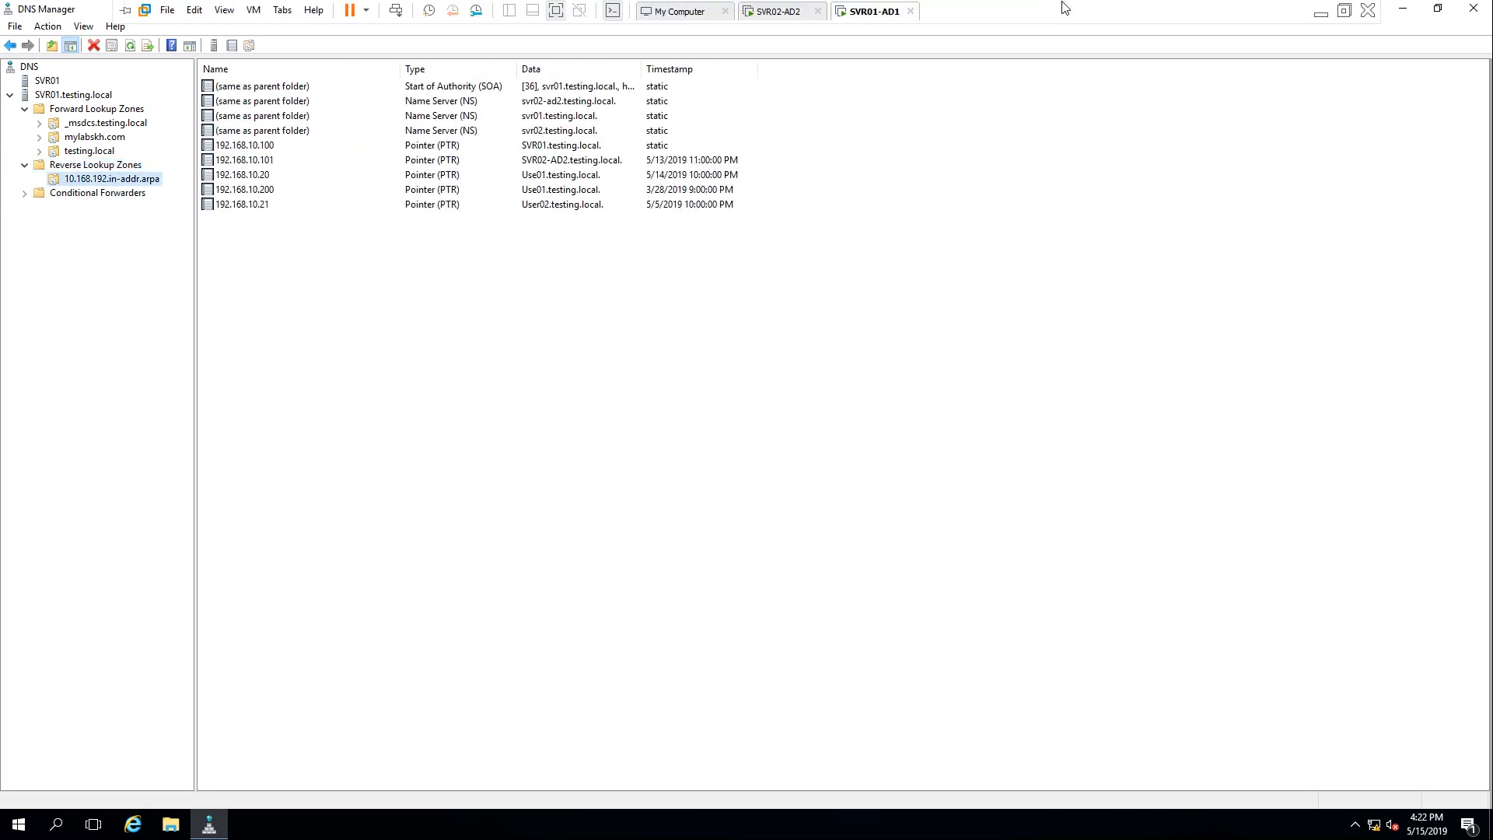
left_click(777, 16)
right_click(479, 182)
left_click(519, 226)
Step: Launch Server Manager and start Add Roles and Features as a role-based install on this server
left_click(18, 822)
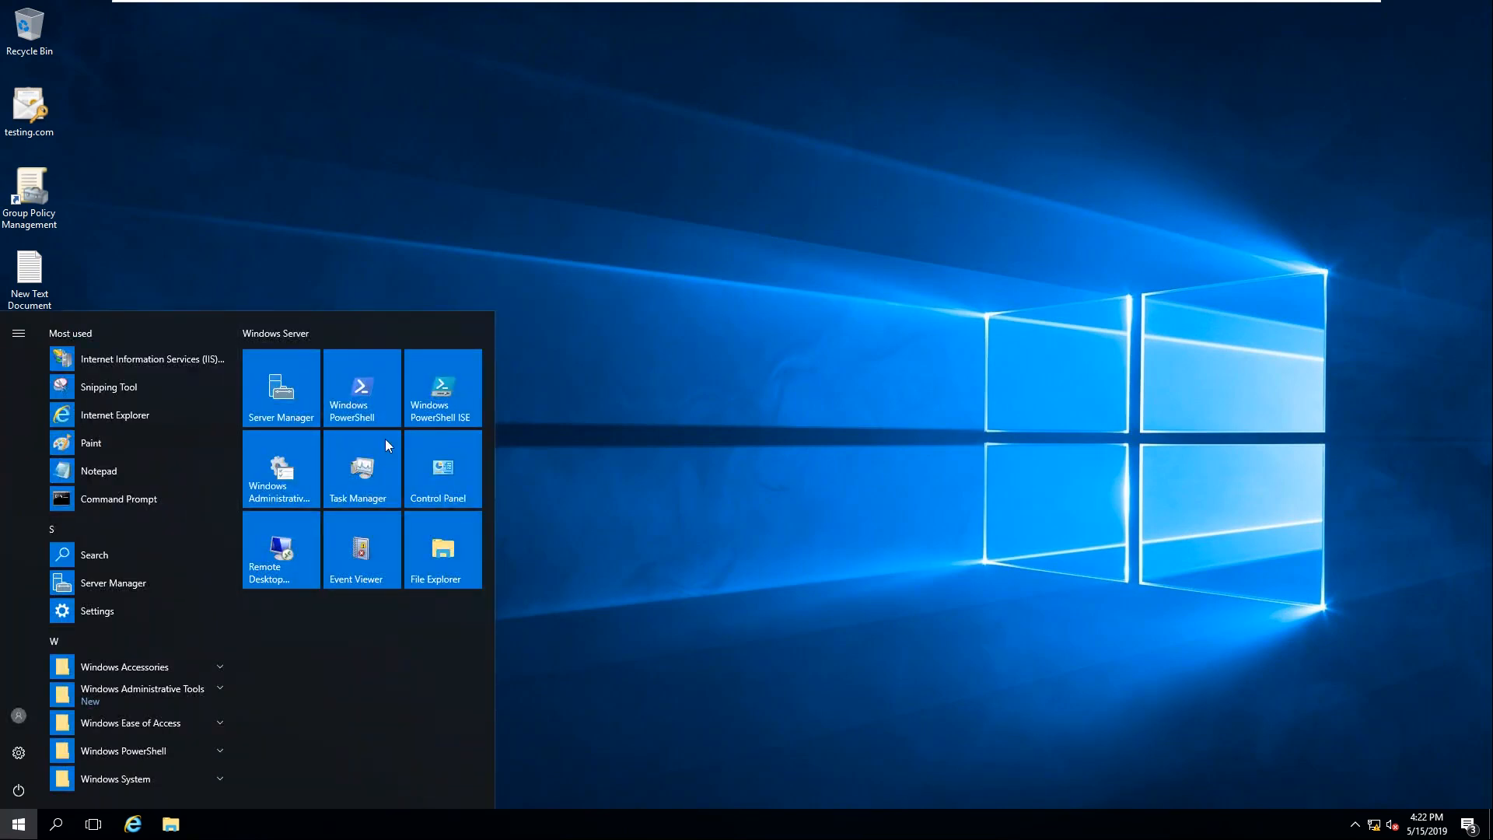
left_click(291, 389)
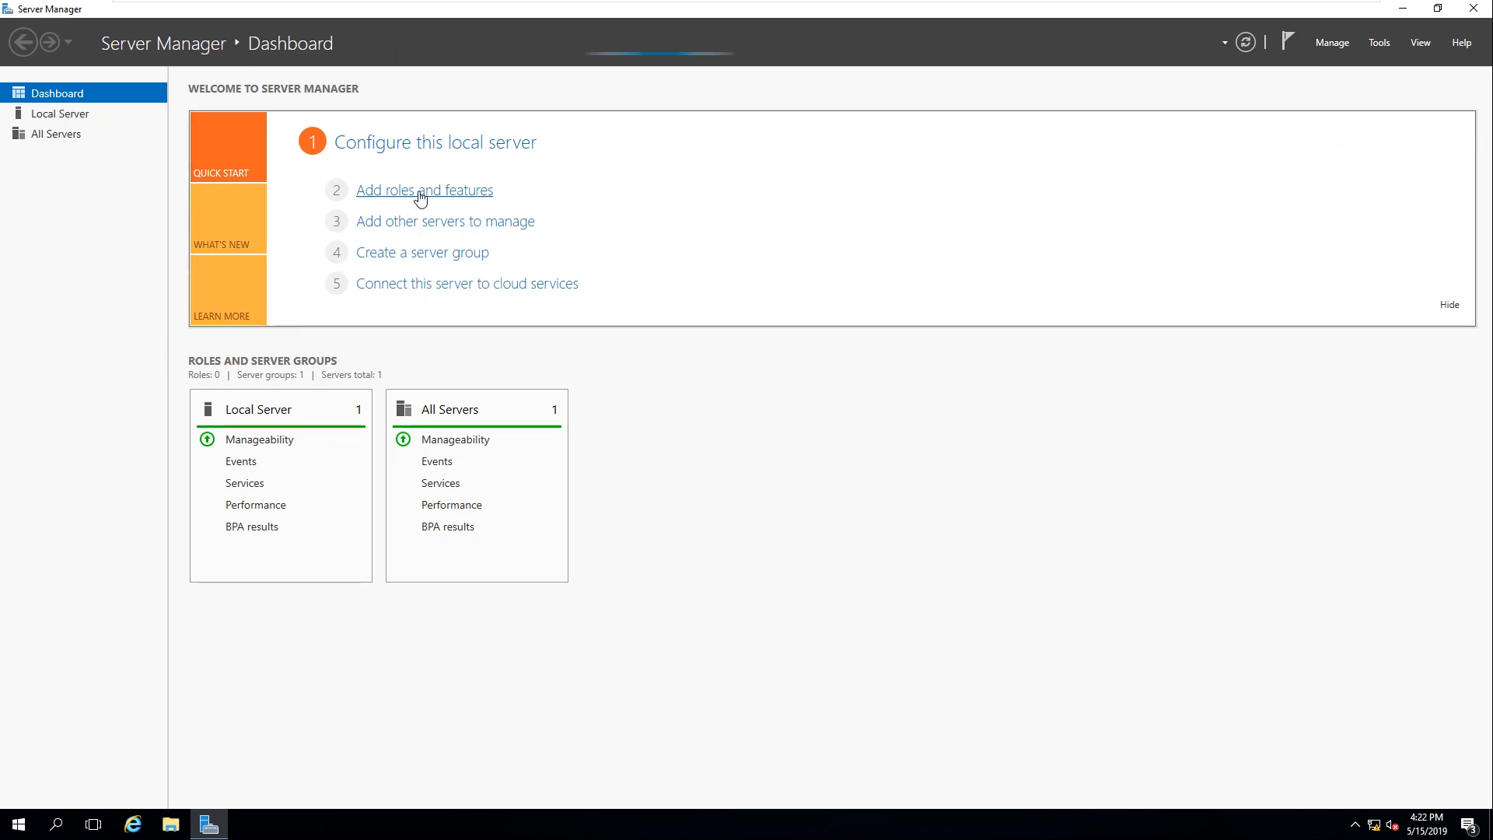
left_click(1332, 42)
left_click(784, 221)
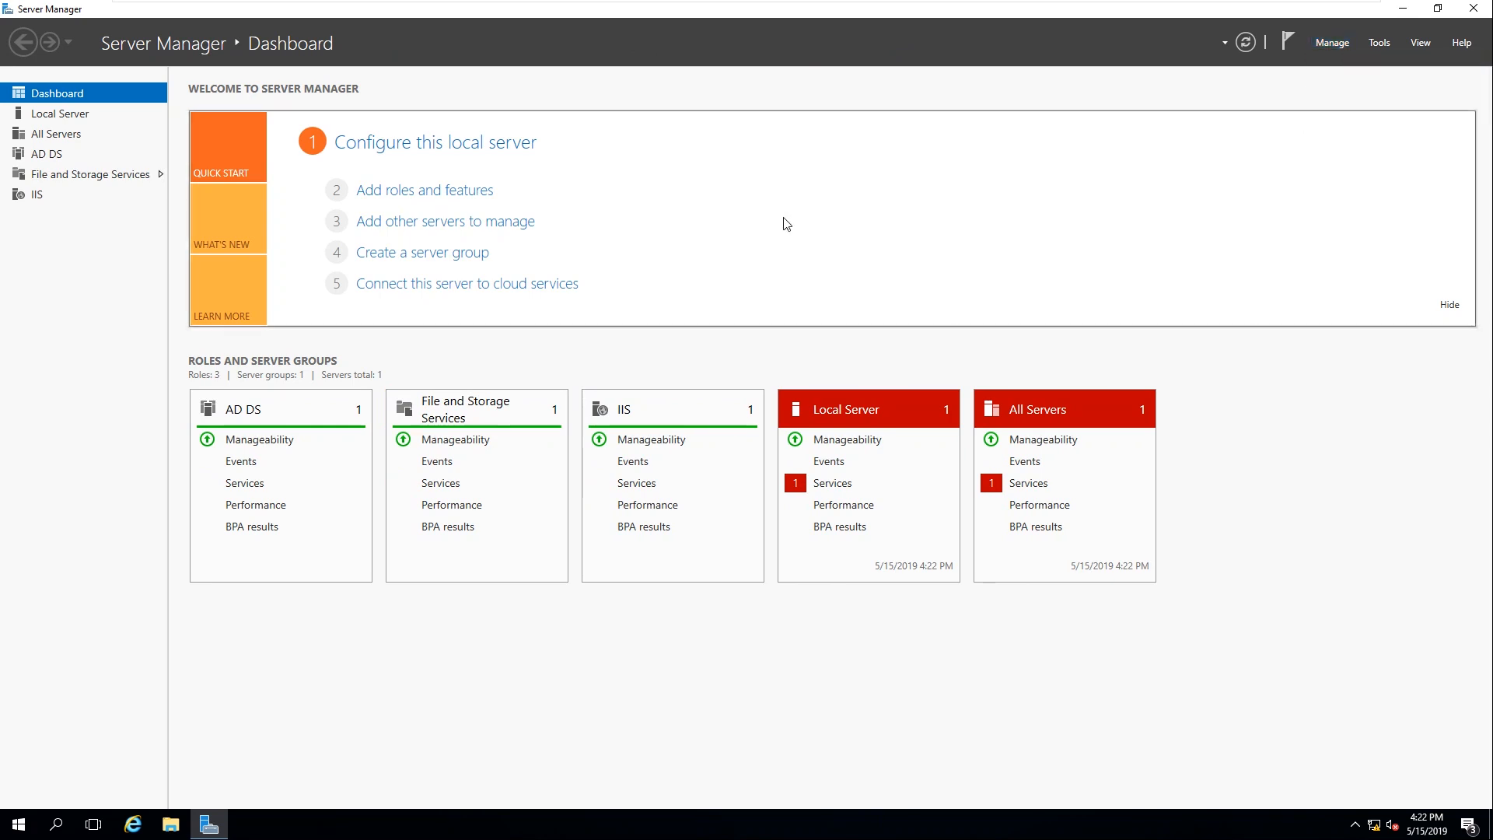
left_click(392, 194)
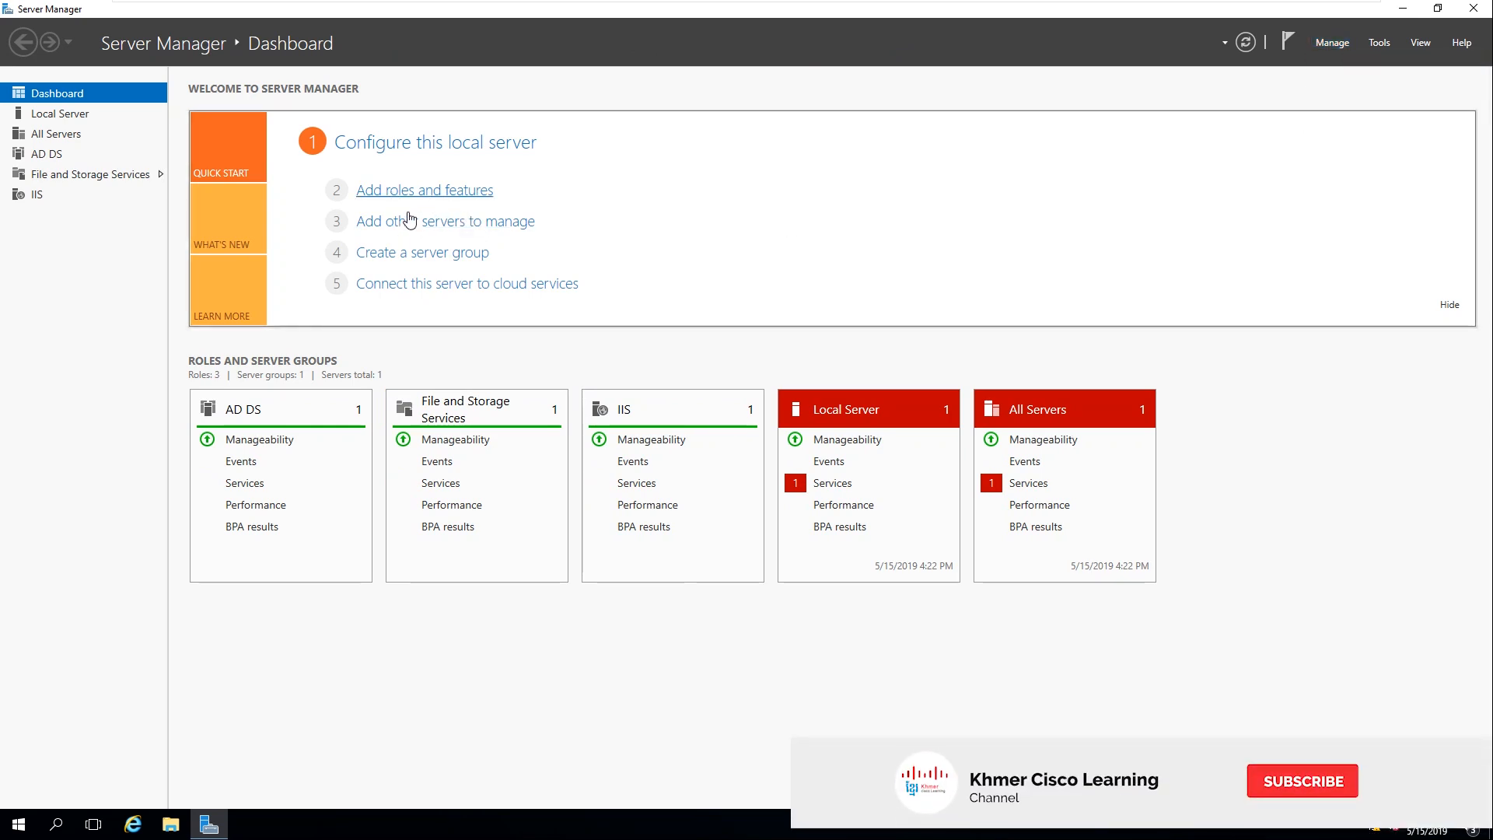
left_click(485, 480)
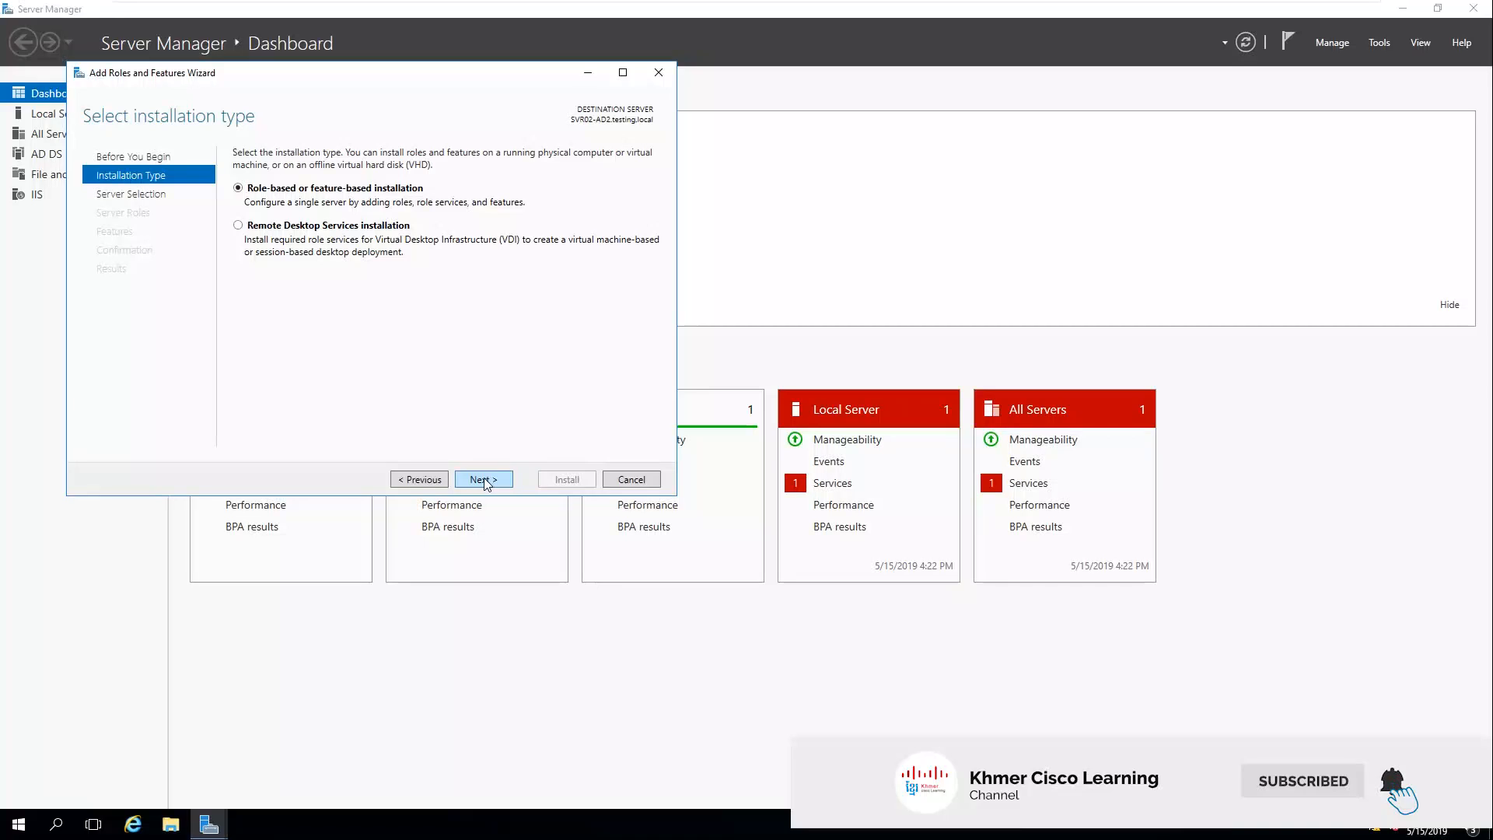
left_click(485, 480)
left_click(484, 479)
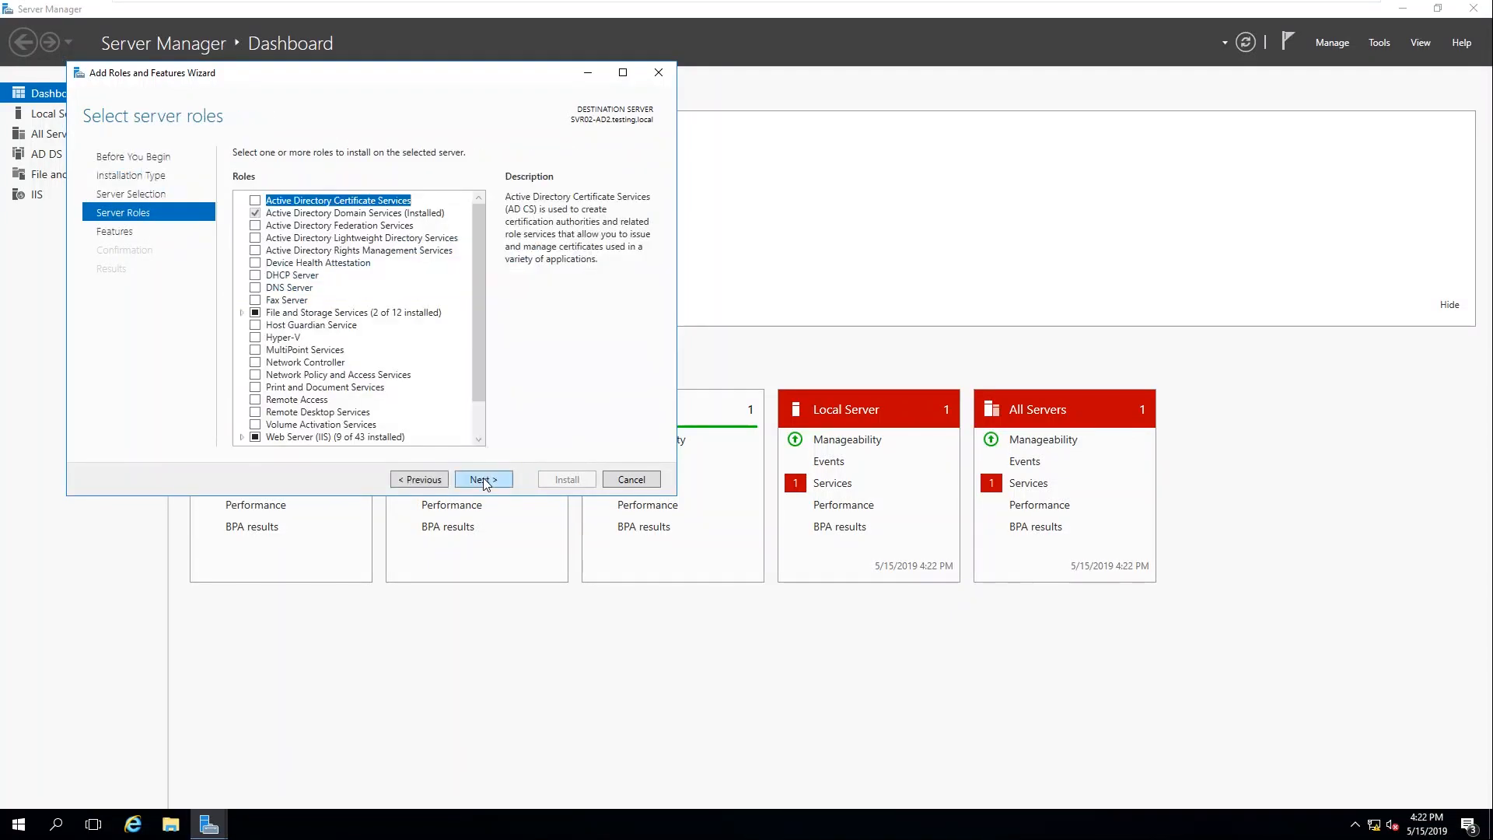
Step: Select the DNS Server role with its DNS Server Tools and advance to Confirmation
left_click(258, 290)
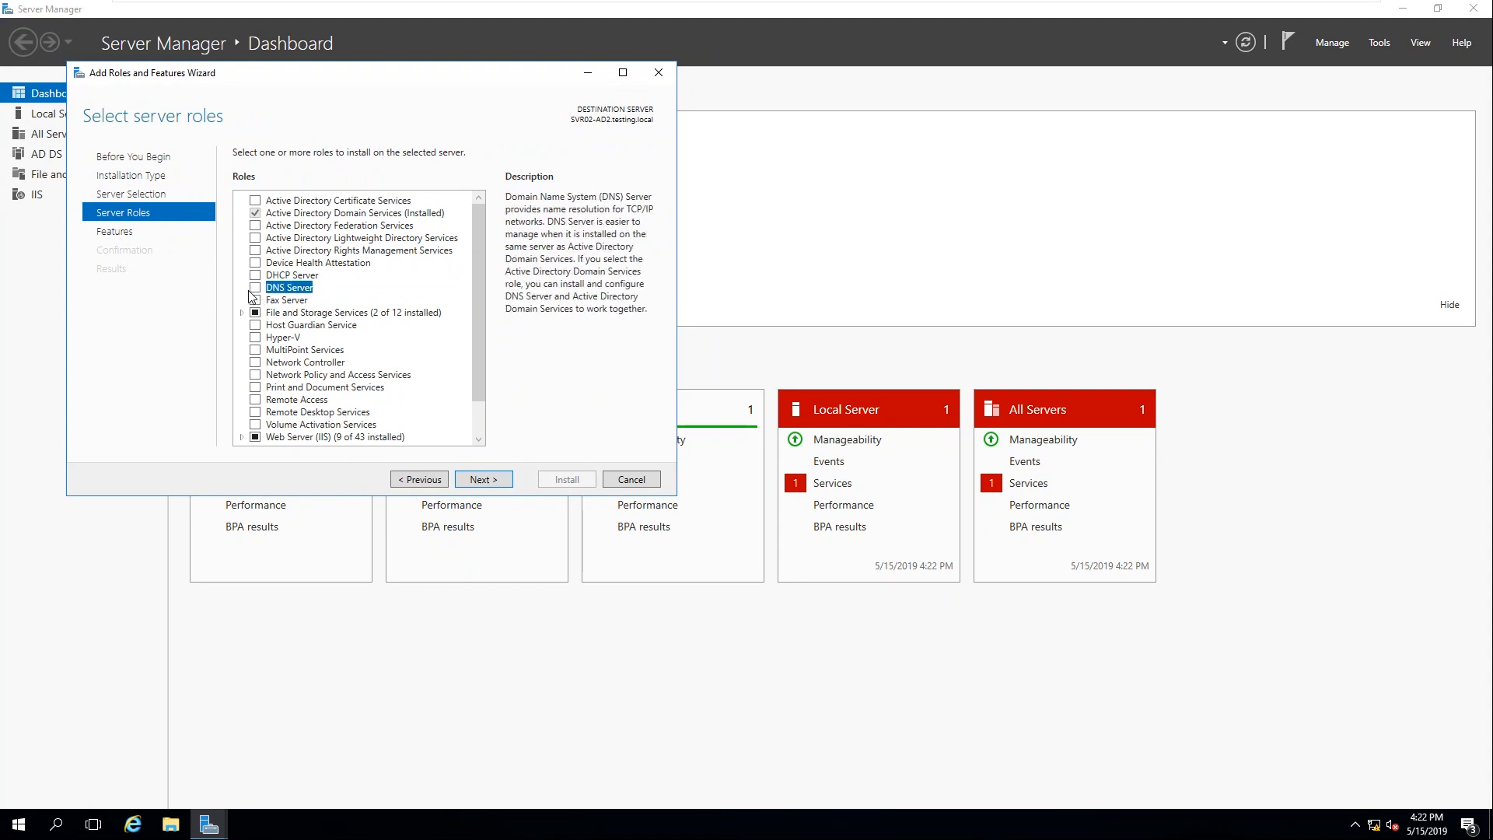
left_click(256, 290)
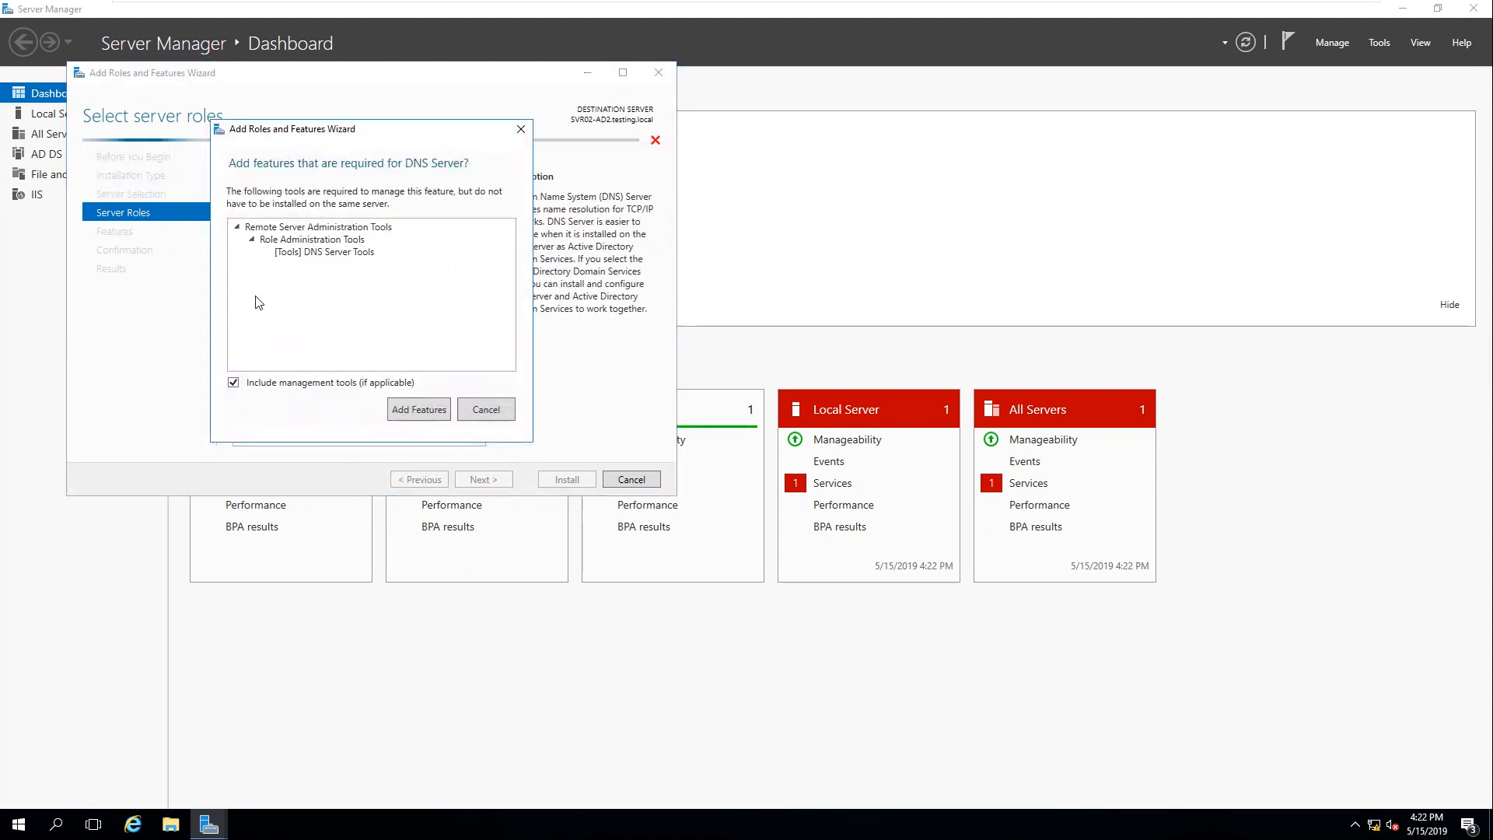
left_click(428, 414)
left_click(501, 482)
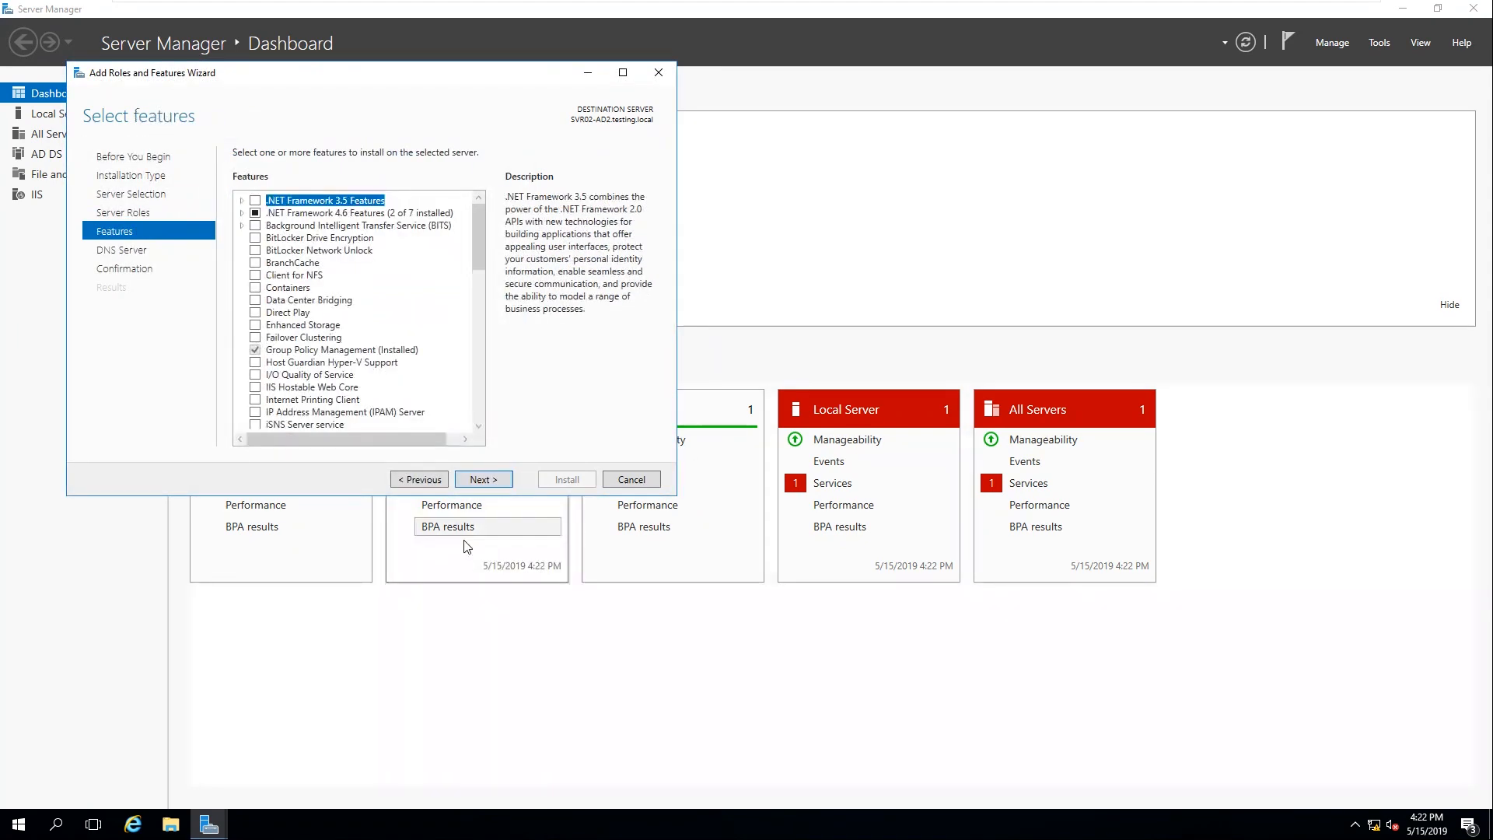
left_click(504, 480)
left_click(494, 482)
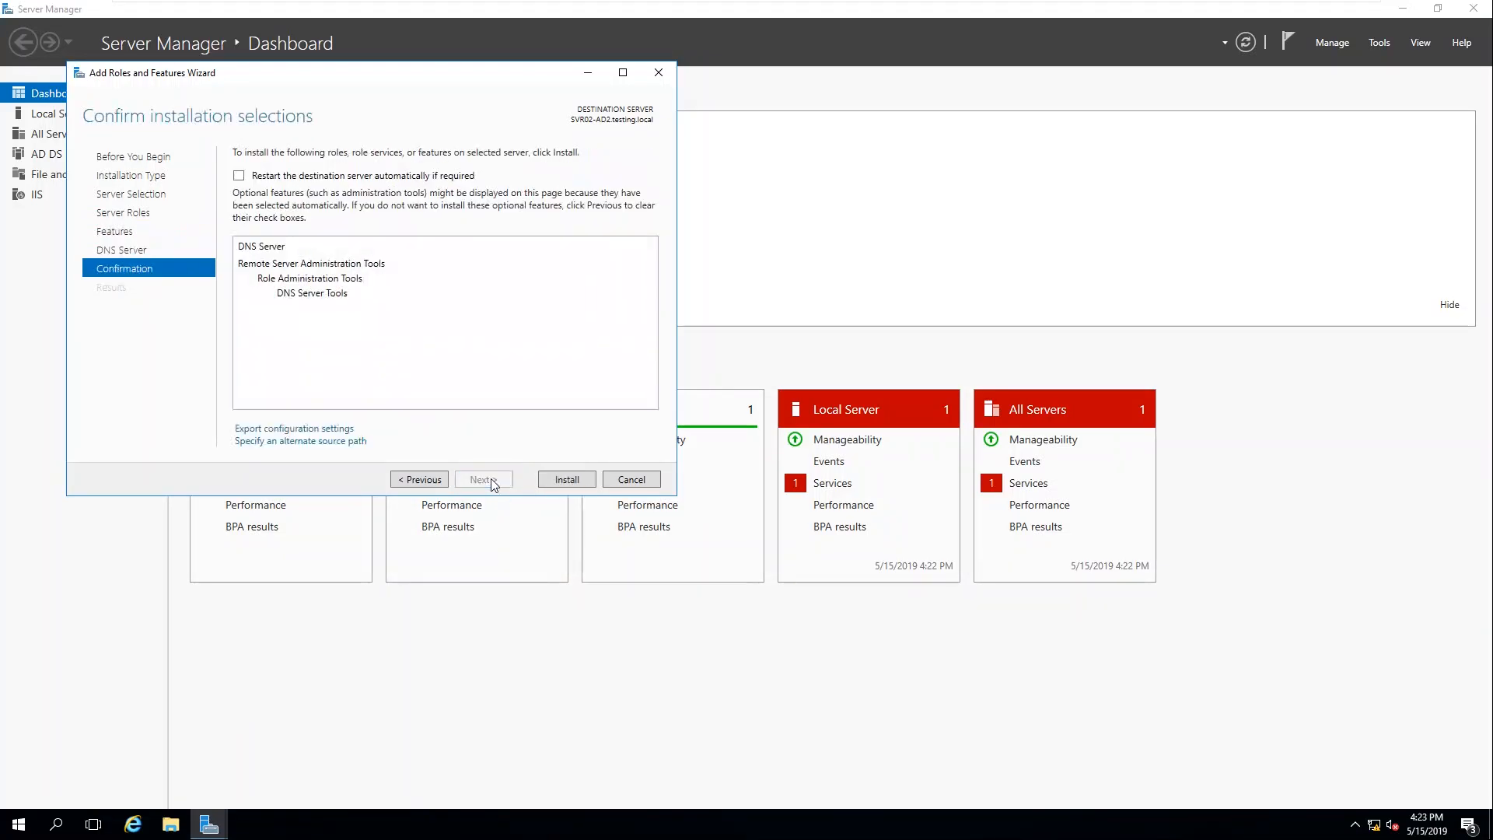
Step: Install DNS Server with automatic restart enabled, then close the wizard and Server Manager
left_click(239, 176)
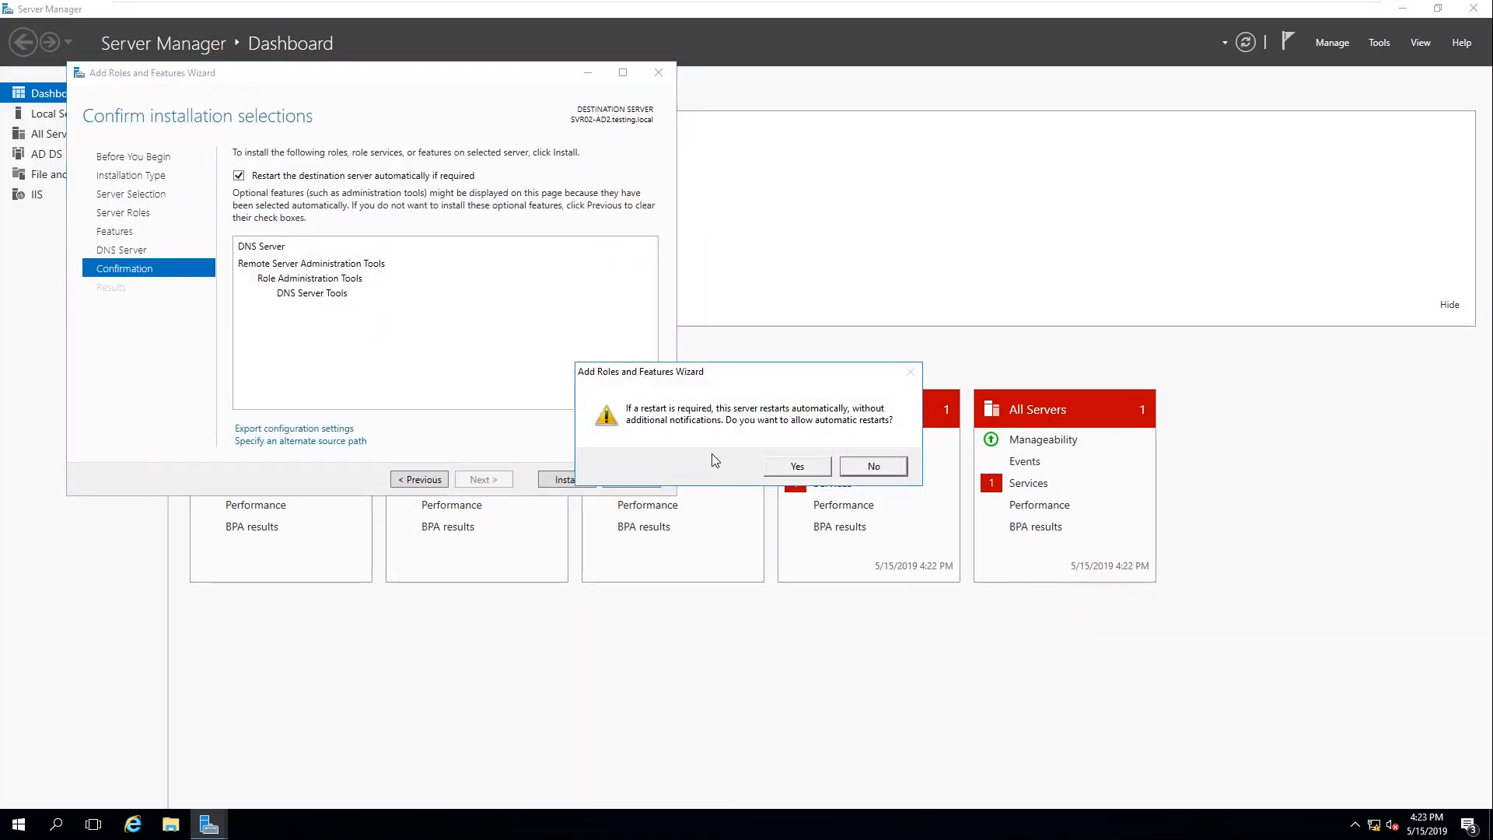
left_click(797, 466)
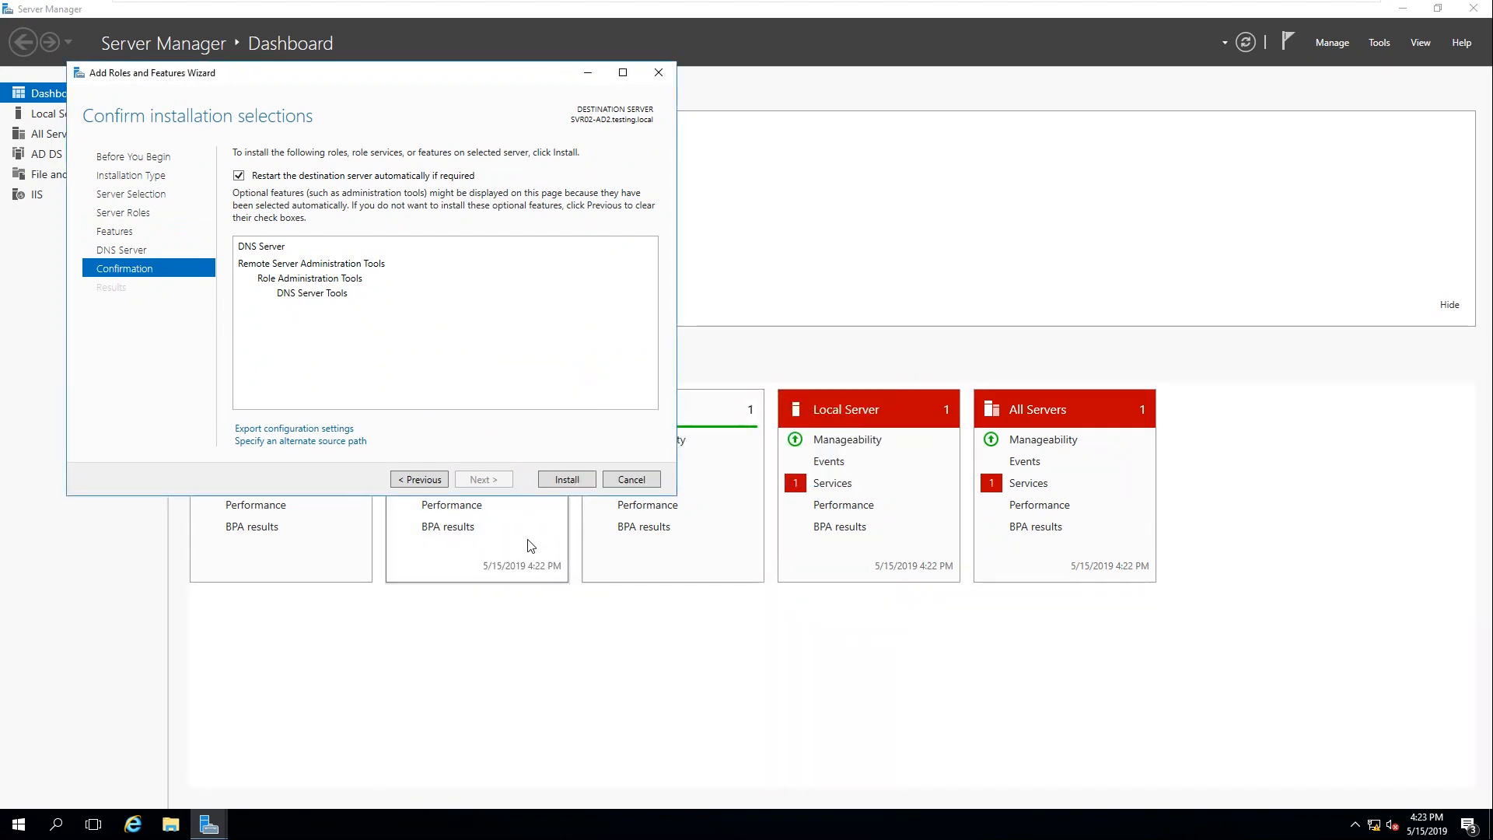
left_click(566, 480)
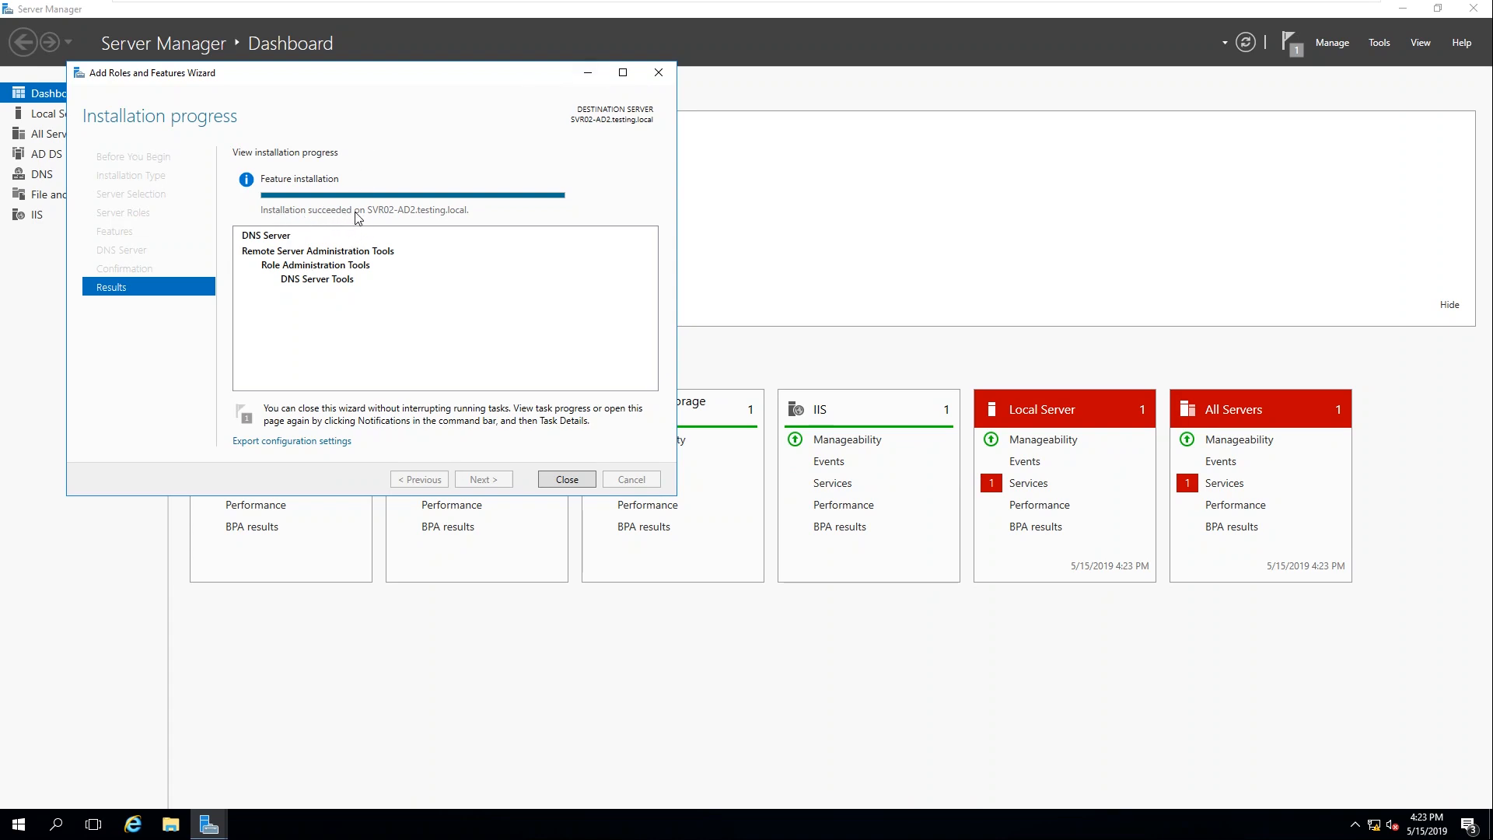
left_click(571, 479)
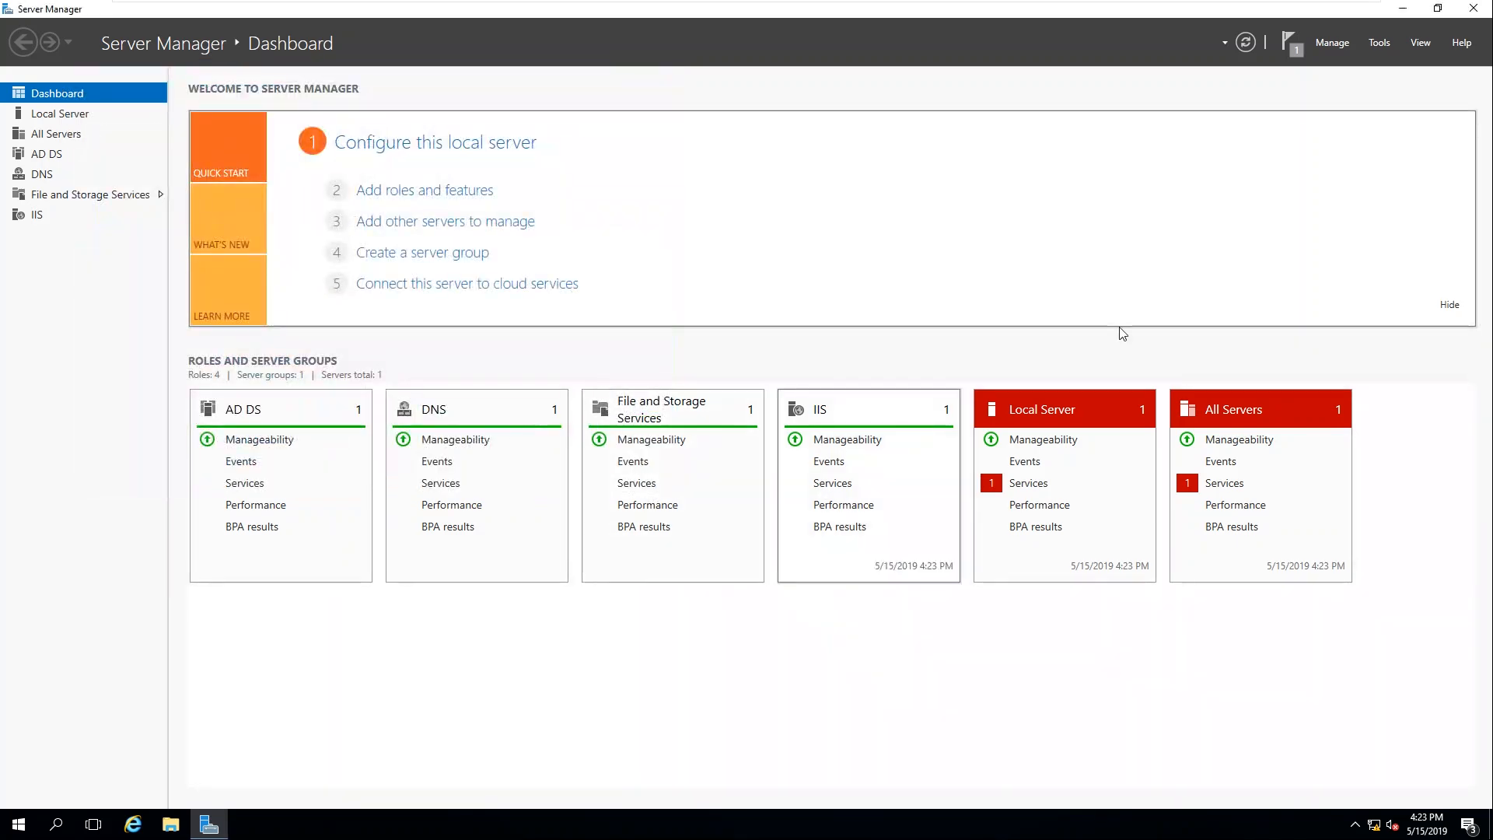
left_click(1474, 8)
right_click(731, 192)
Step: Restart SVR02-AD2 from the Start button's Shut down or sign out menu, continuing past the reason prompt
left_click(746, 243)
right_click(11, 827)
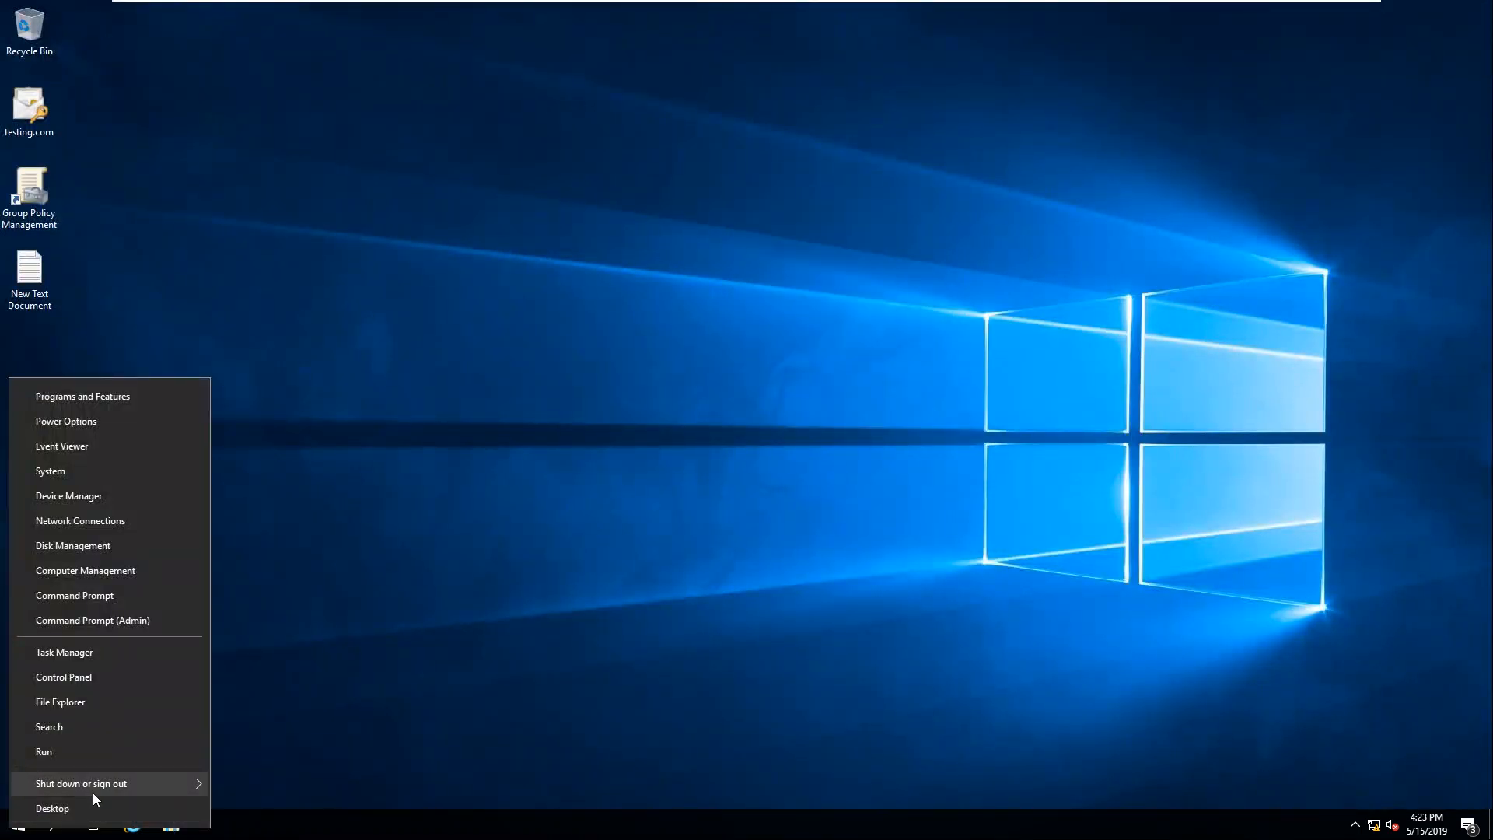
mouse_move(92, 784)
left_click(247, 779)
left_click(243, 800)
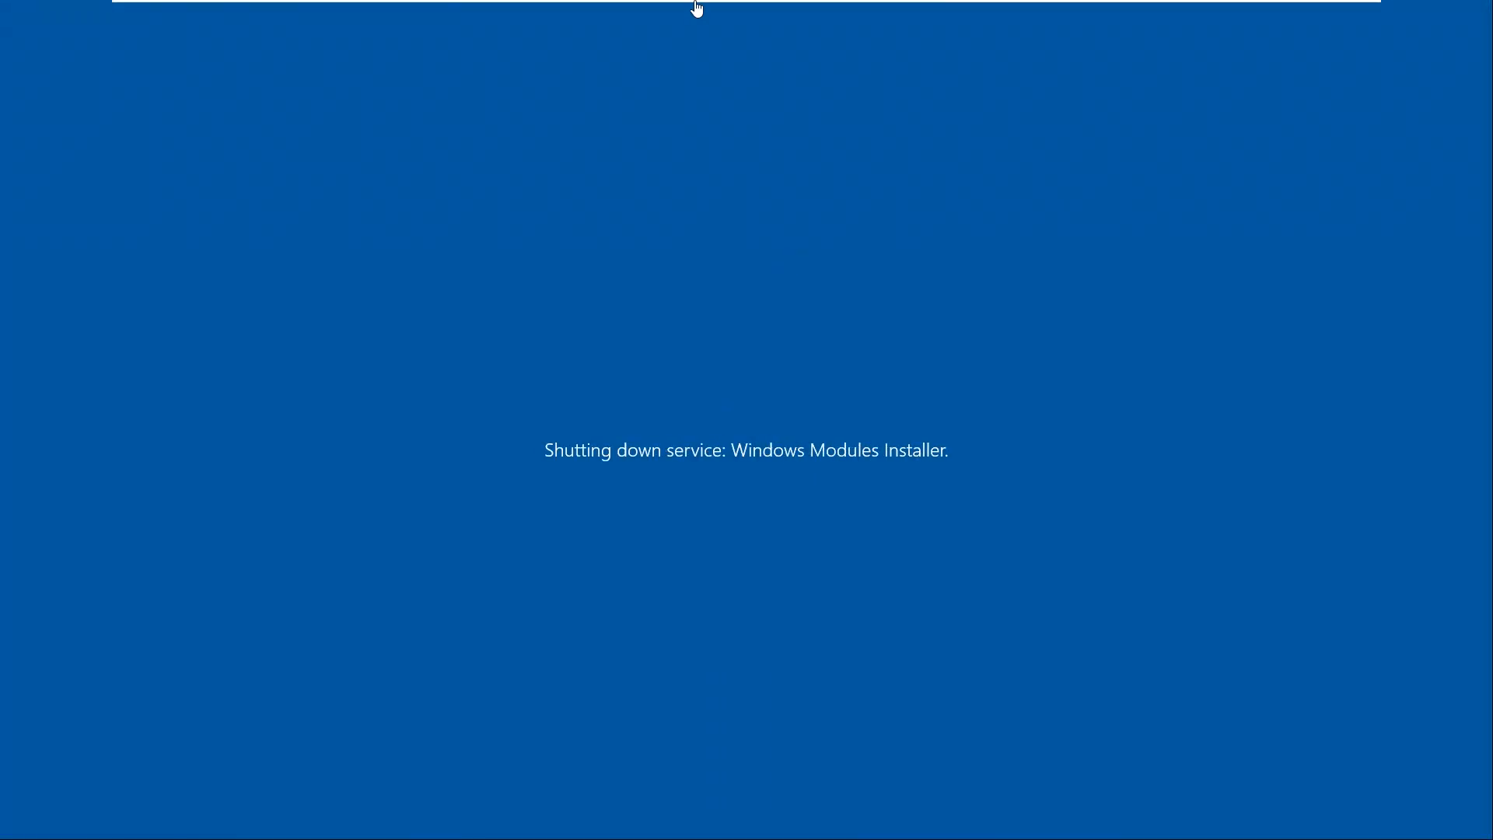
mouse_move(697, 8)
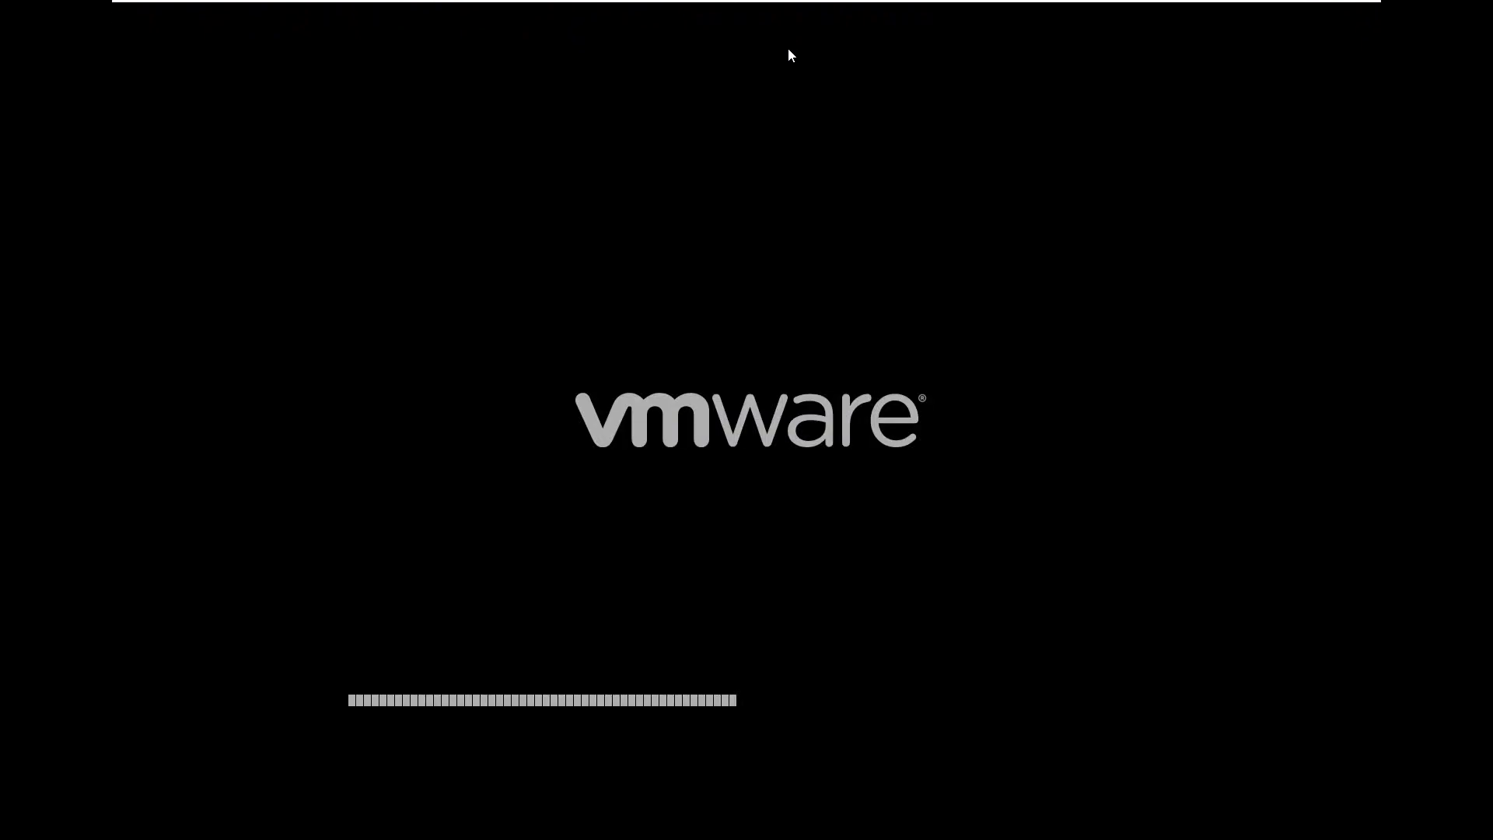
mouse_move(807, 3)
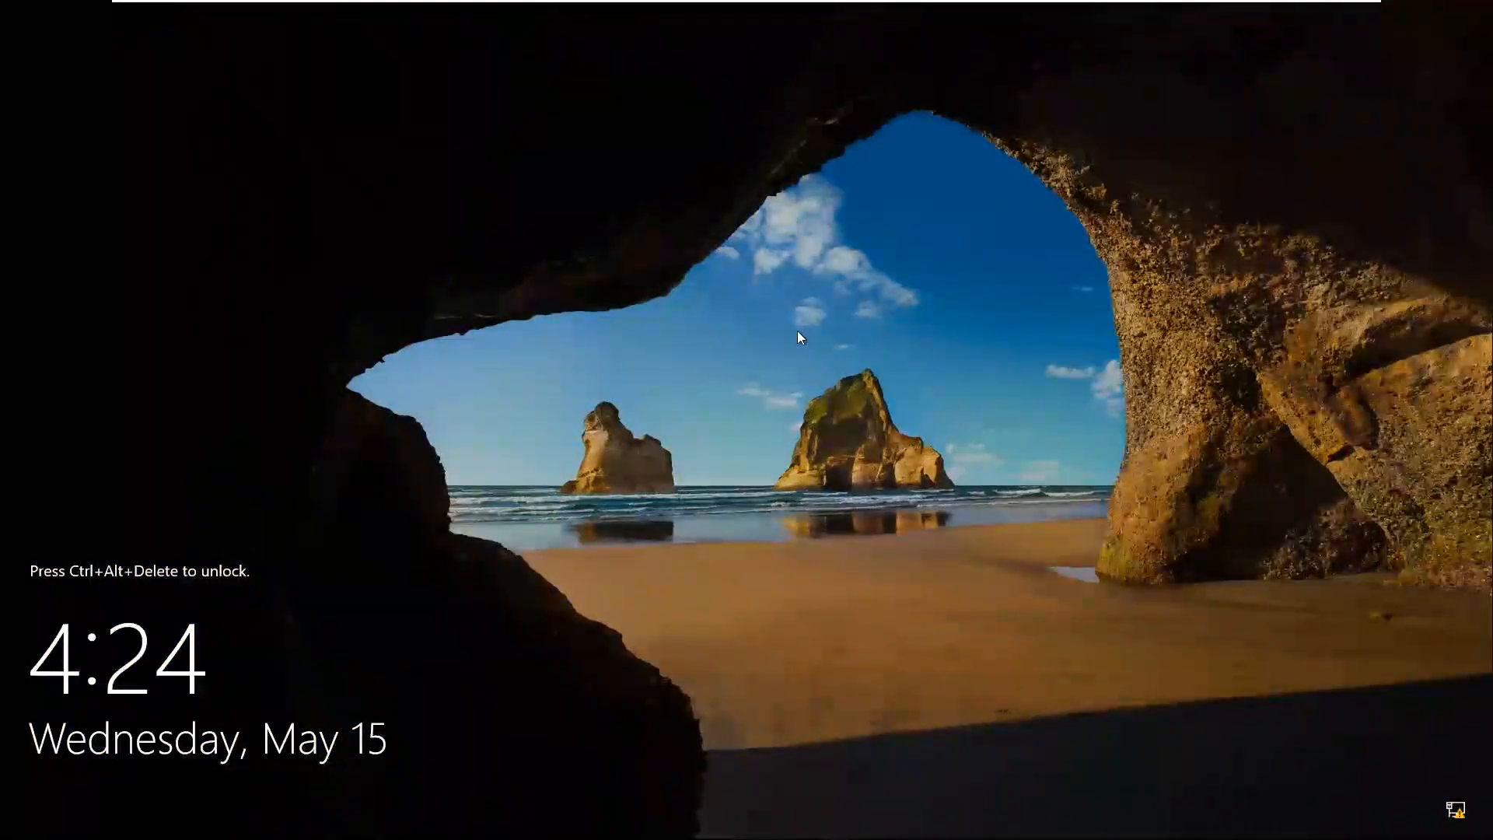
Step: Sign back in to SVR02-AD2 with the administrator password after the reboot
key("ctrl+alt+Insert")
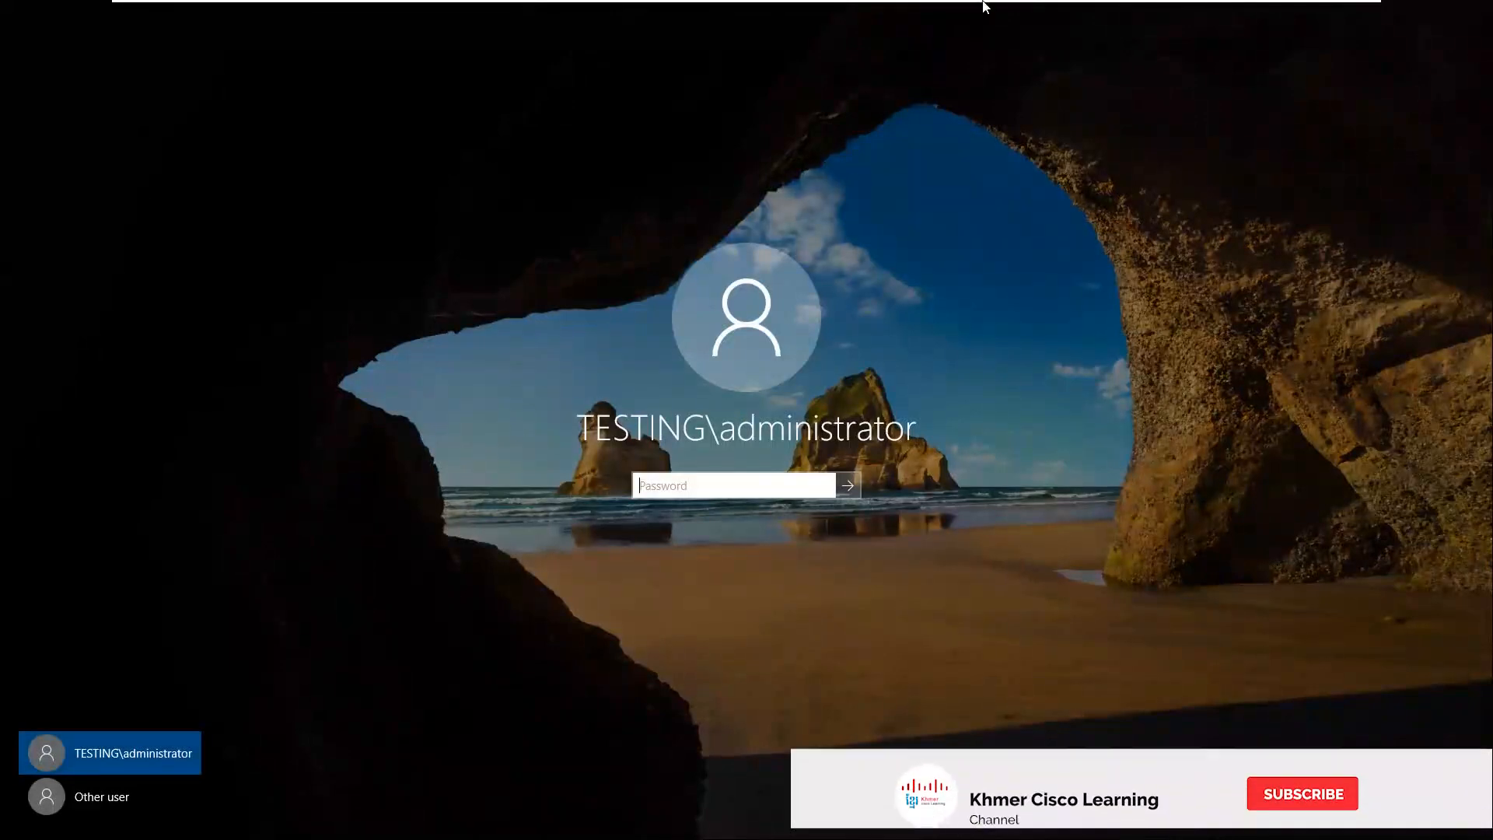
mouse_move(879, 7)
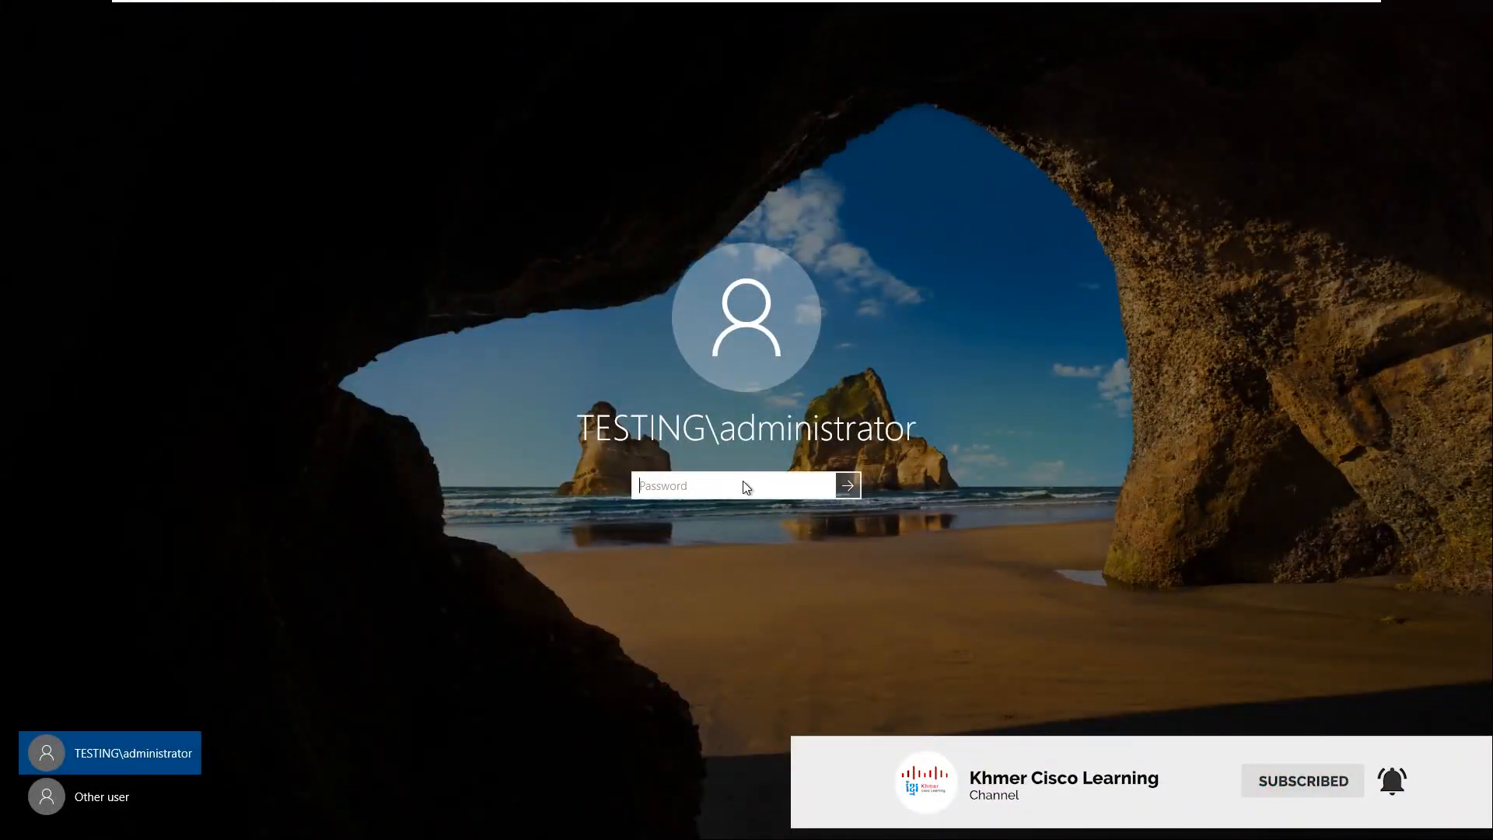
type("P@ss••••••••••")
key("Return")
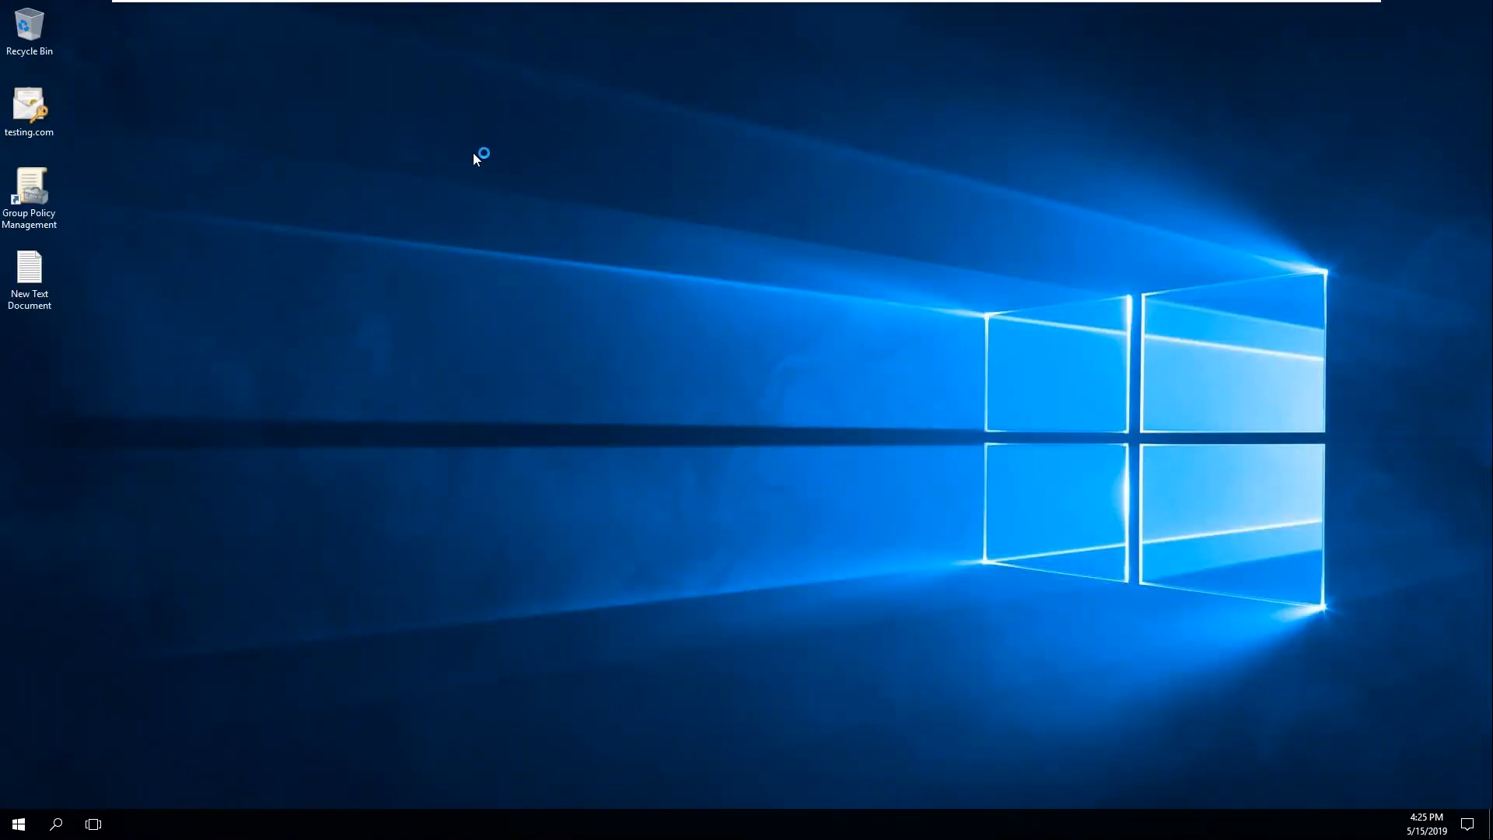
Step: Refresh the desktop repeatedly while Server Manager launches
right_click(473, 154)
left_click(498, 198)
right_click(442, 109)
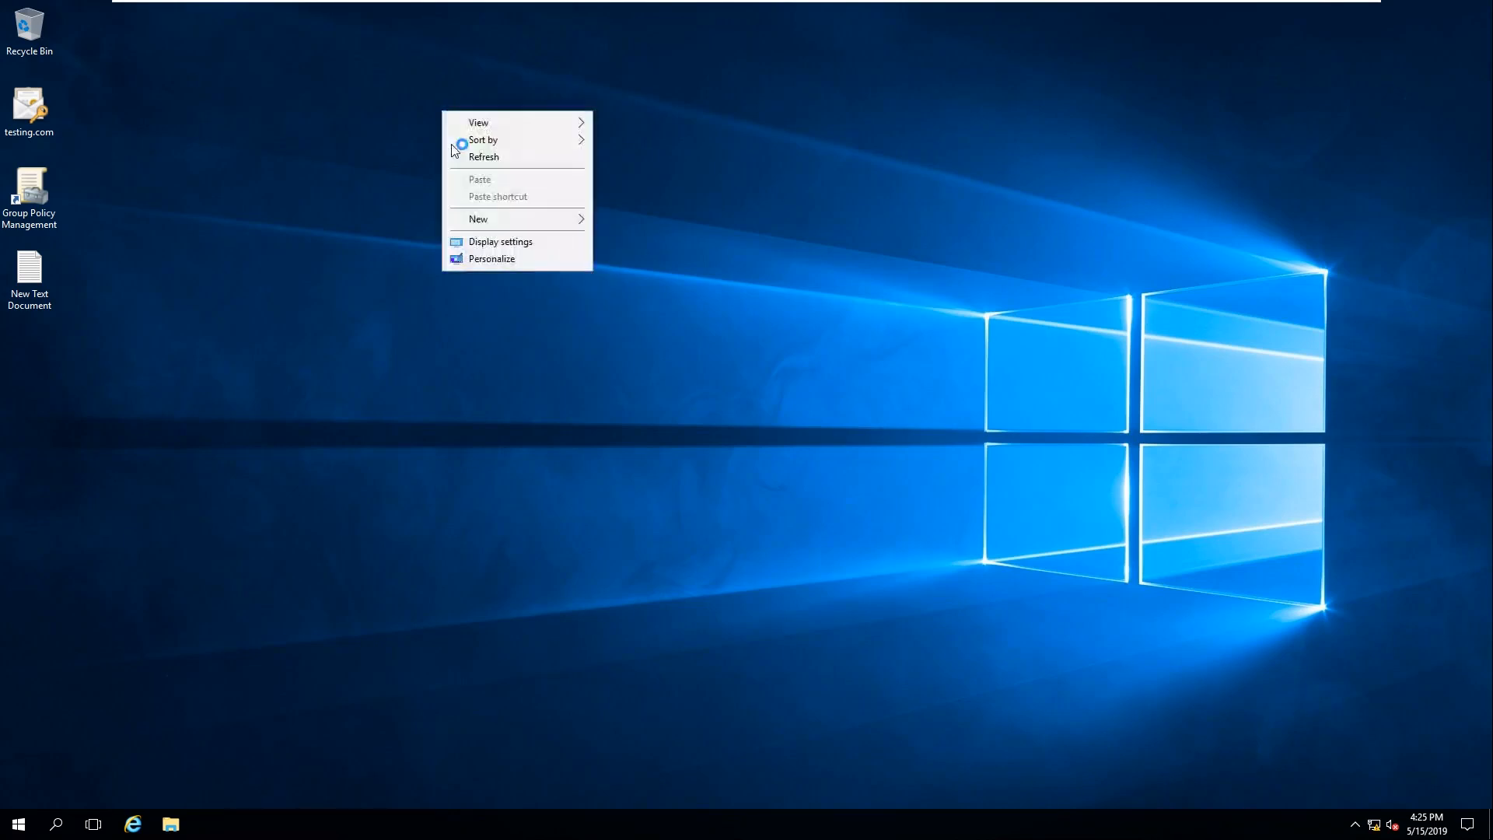
left_click(478, 154)
right_click(375, 140)
left_click(413, 188)
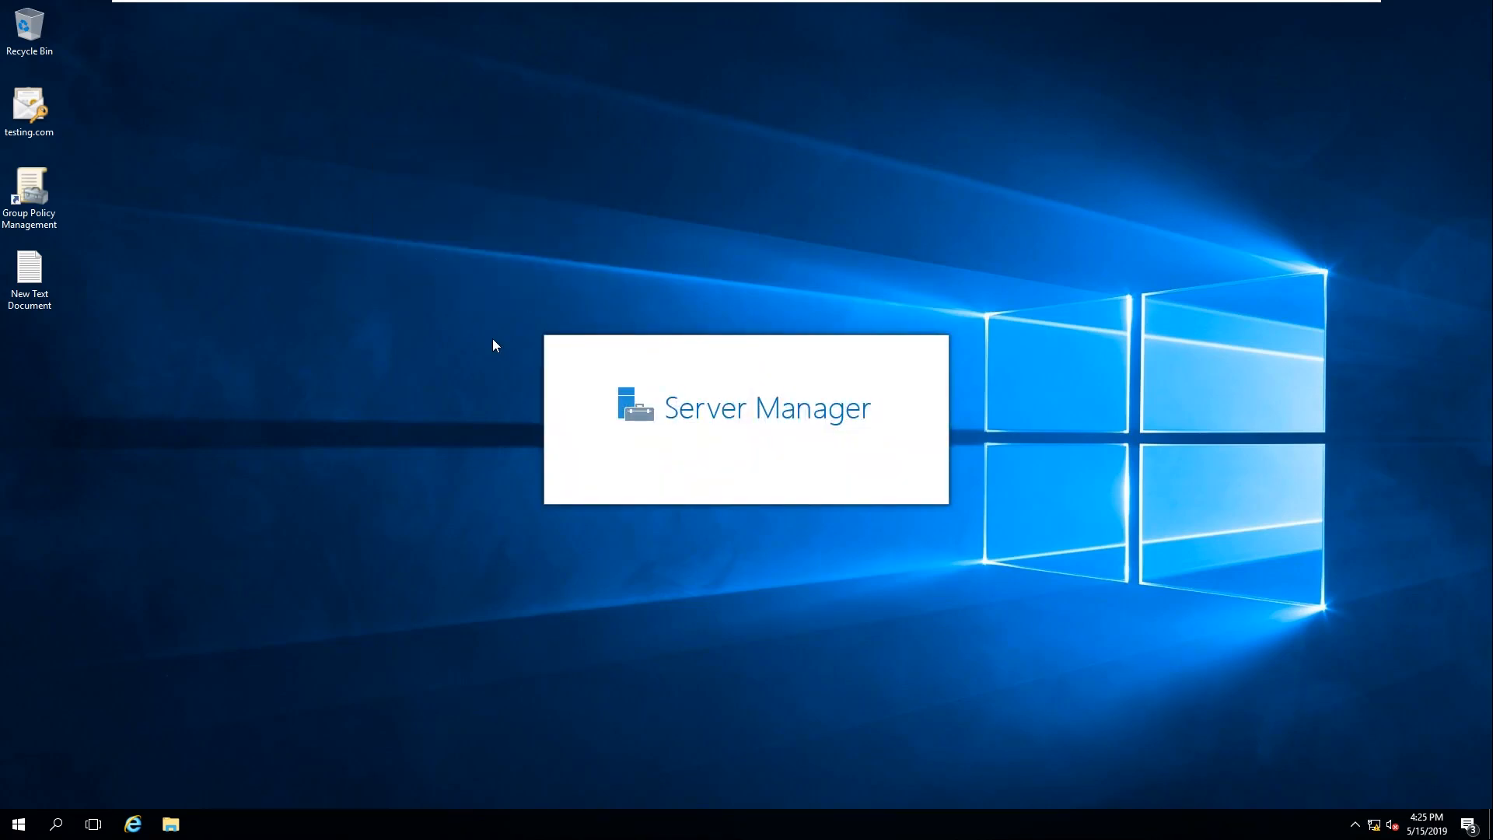